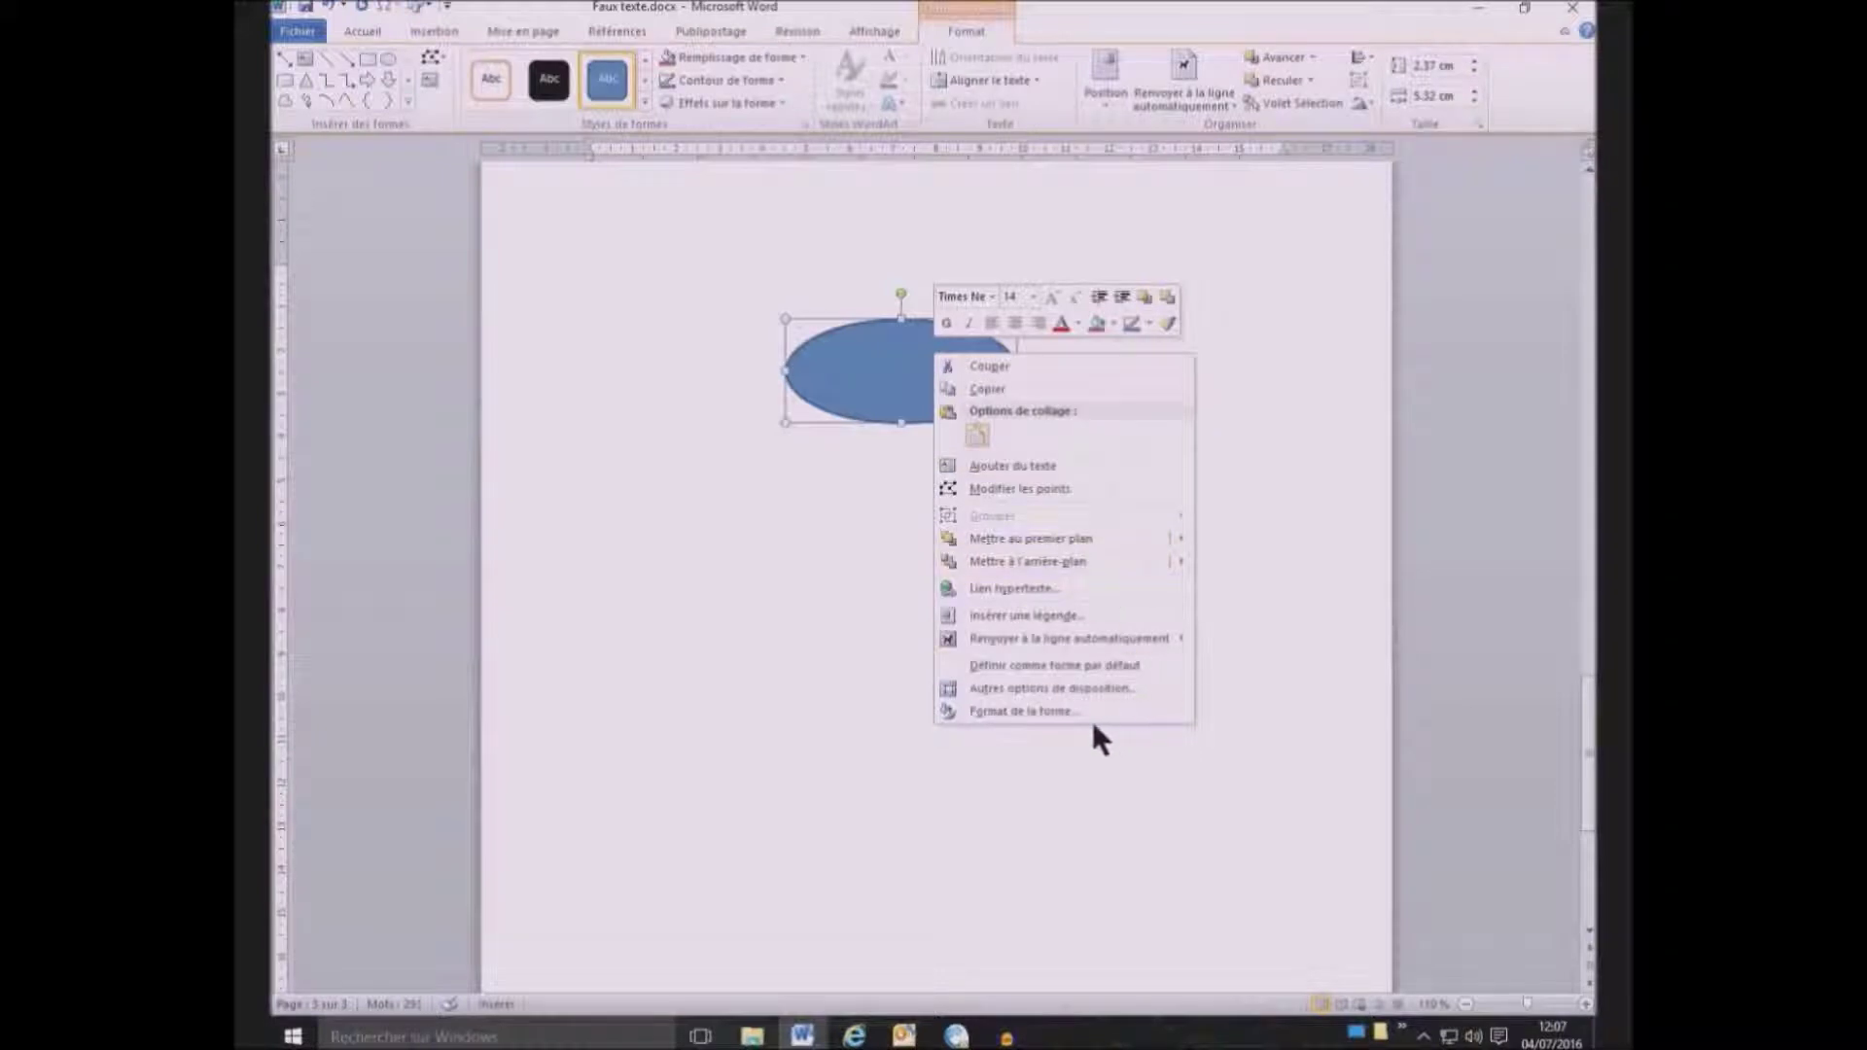
Format the ellipse with a solid light blue fill and a solid light green outline
click(1044, 712)
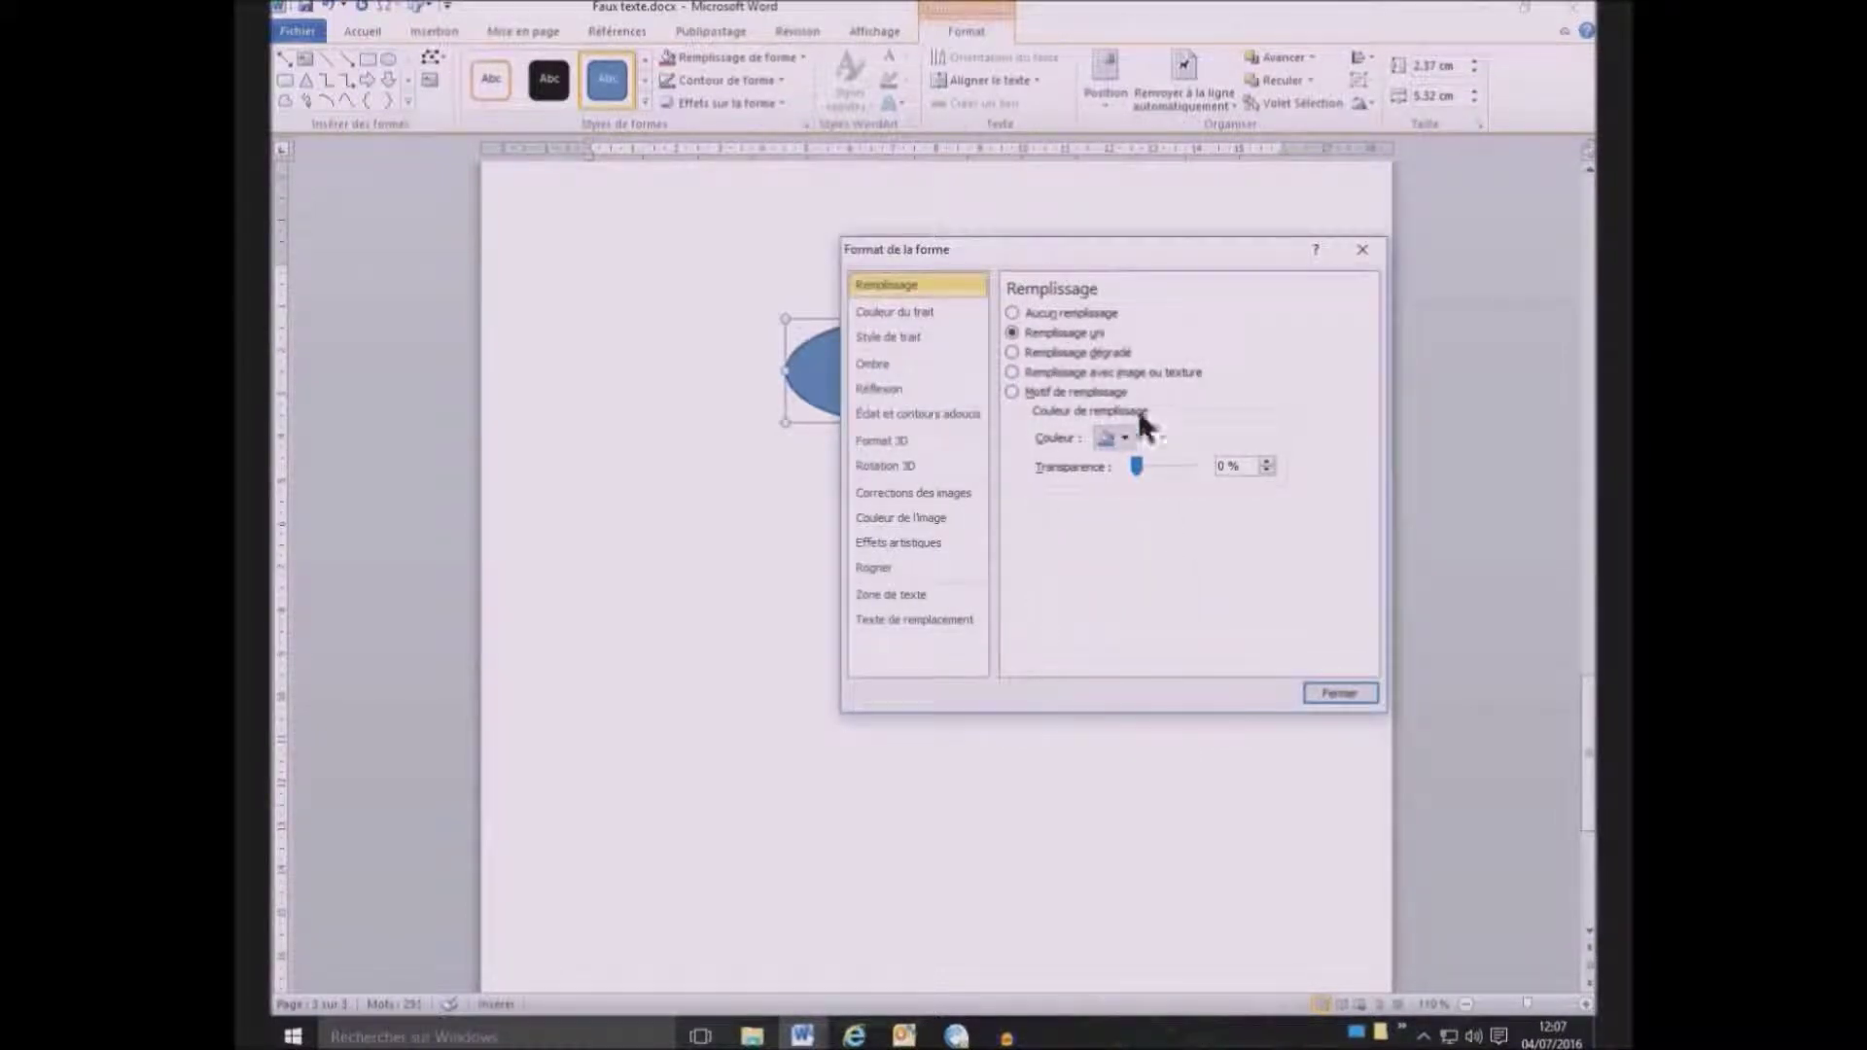
click(1124, 442)
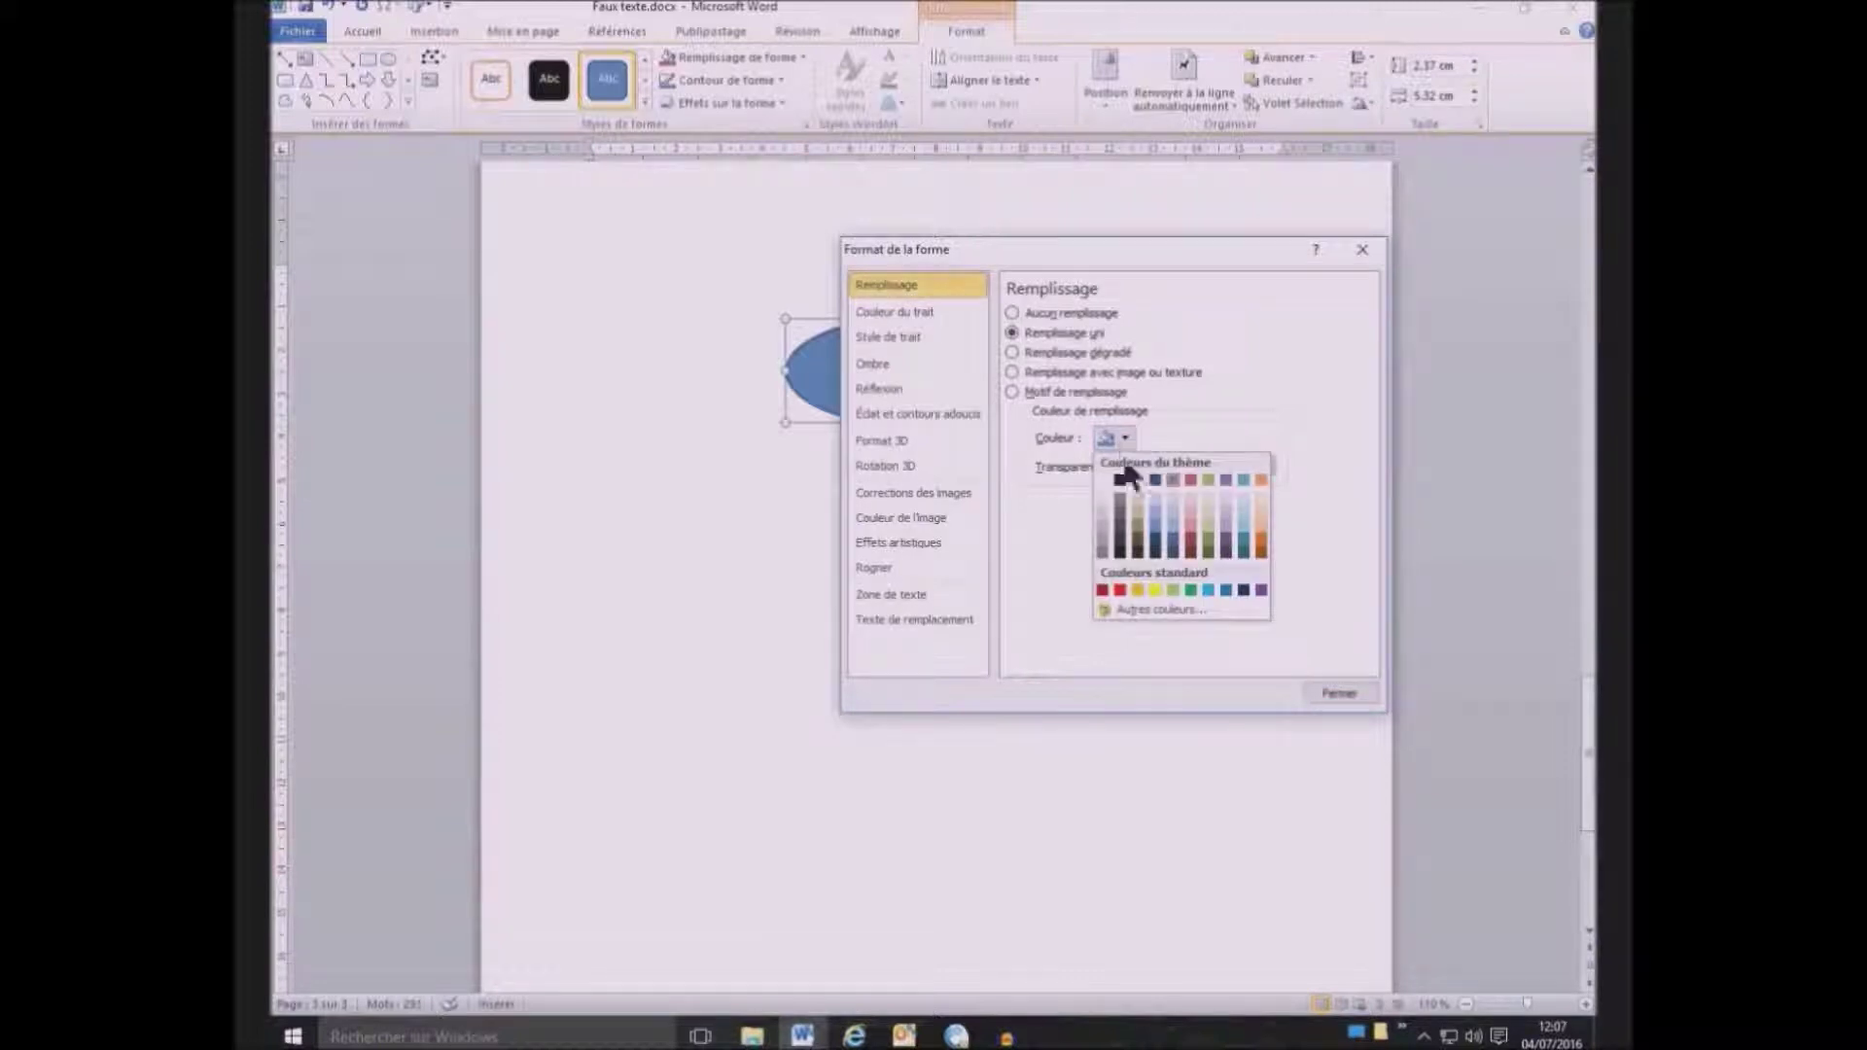
click(1155, 498)
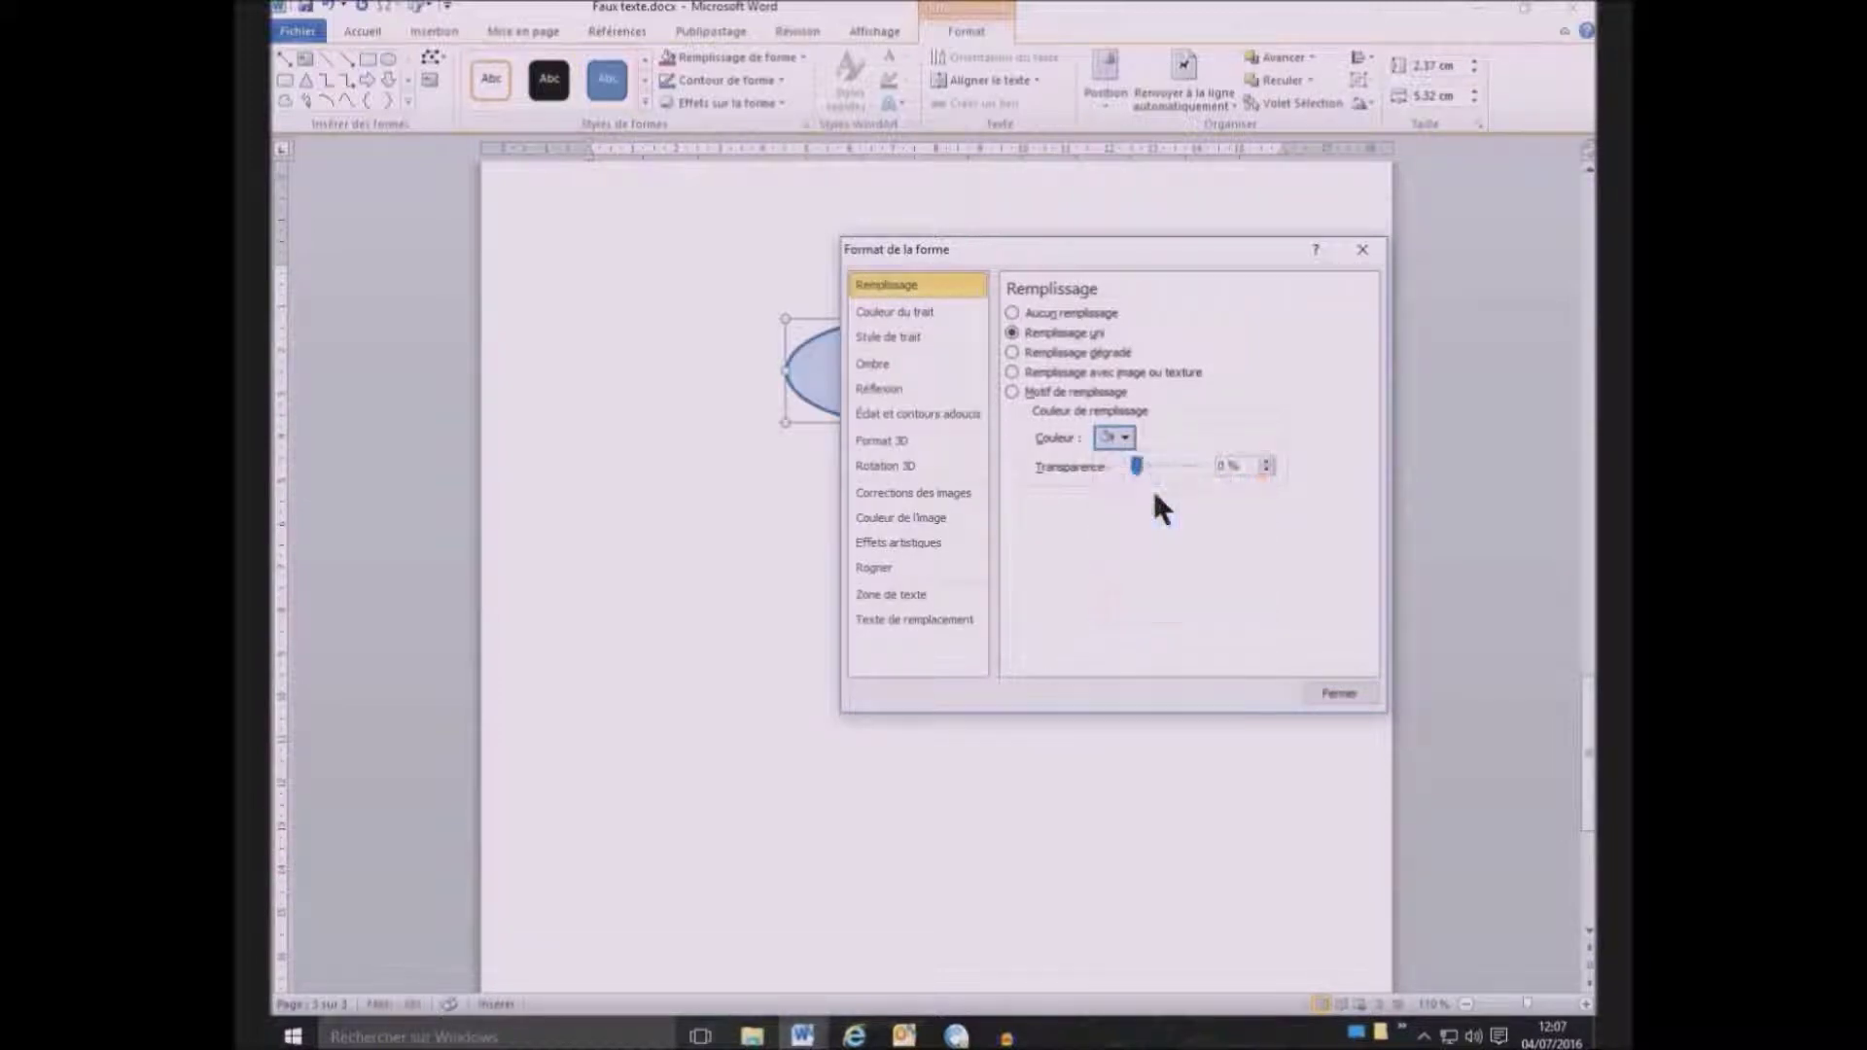
click(920, 312)
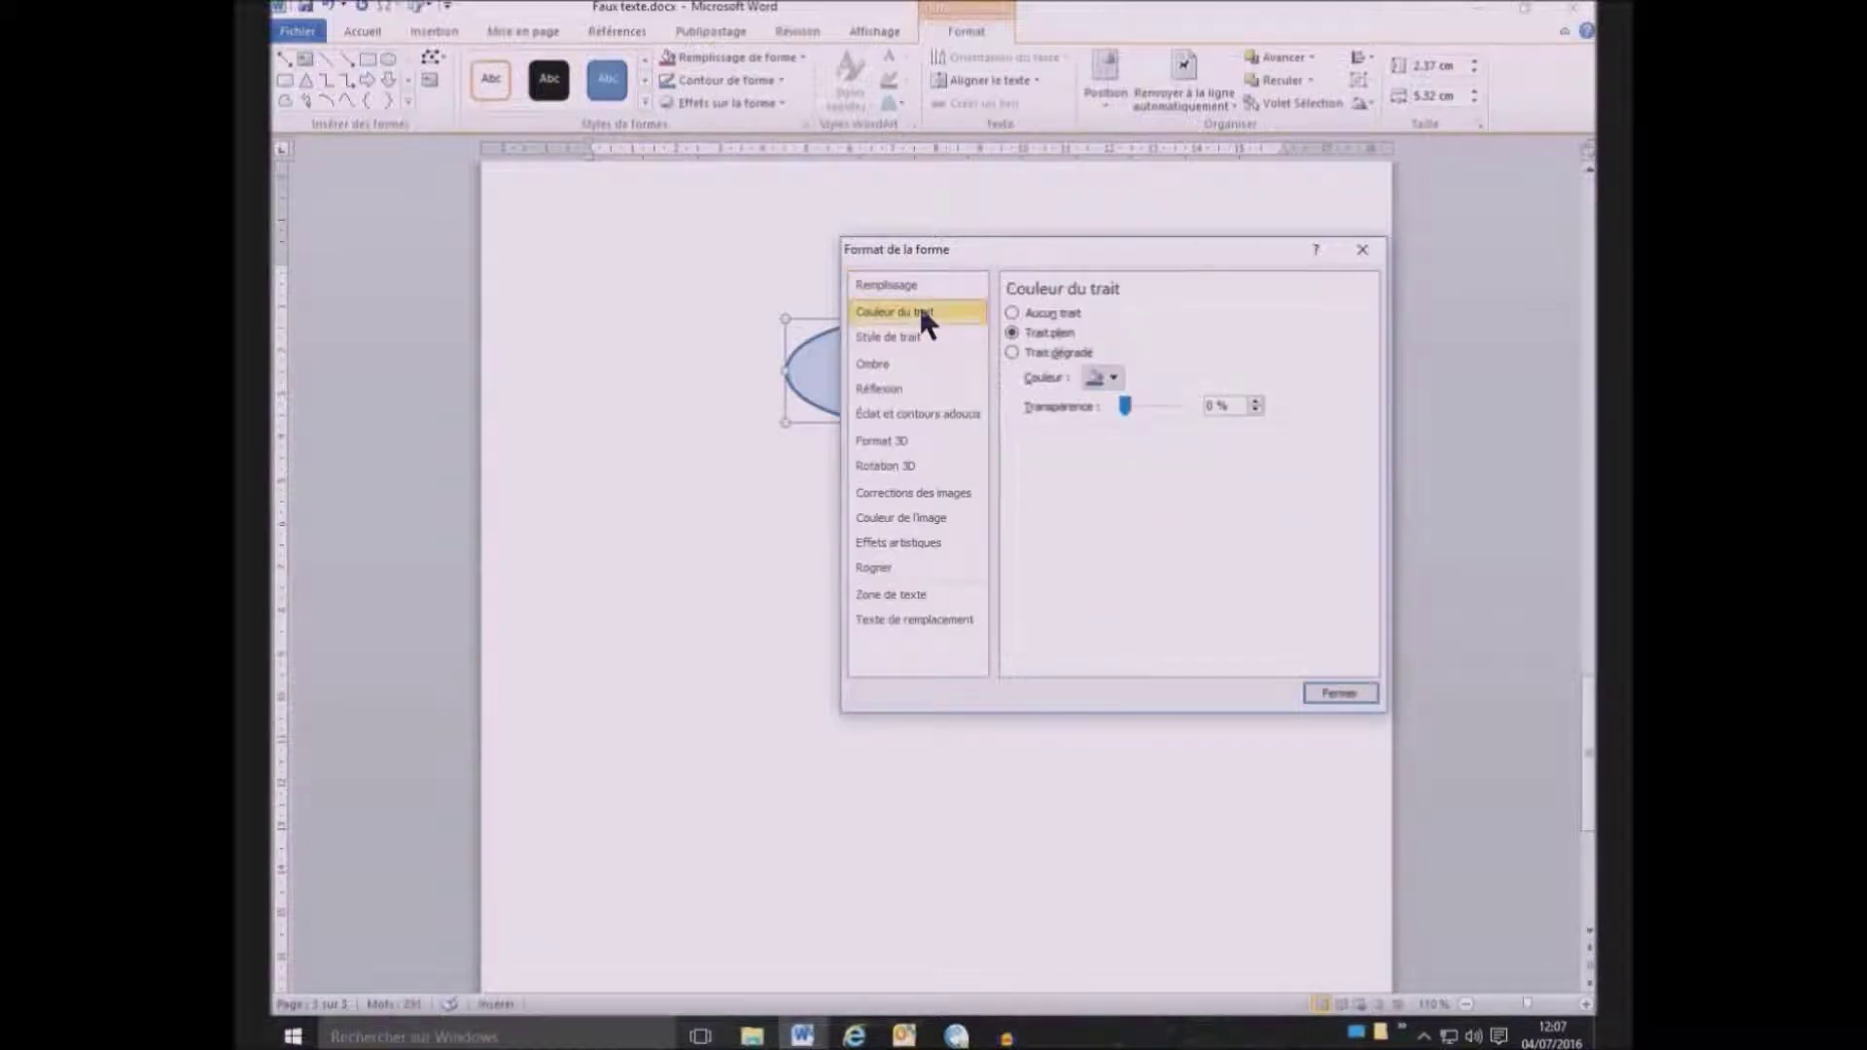
click(1115, 379)
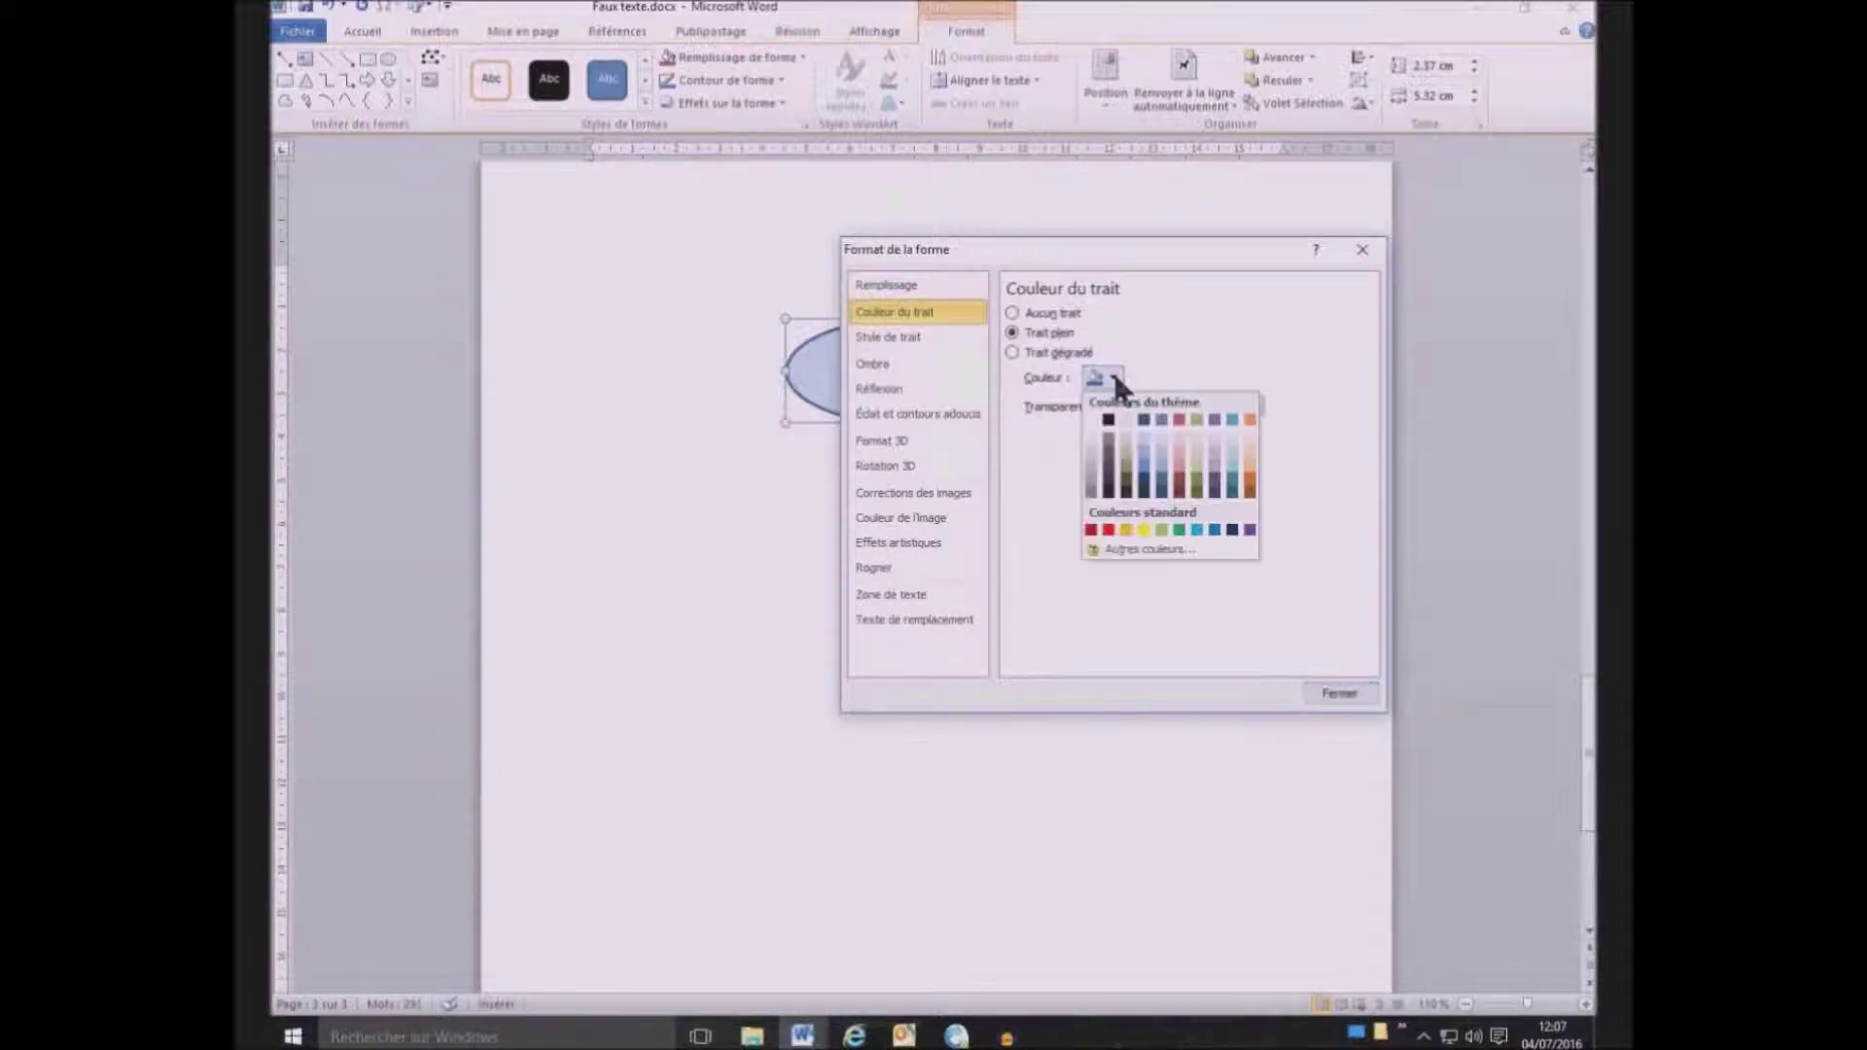
click(1161, 530)
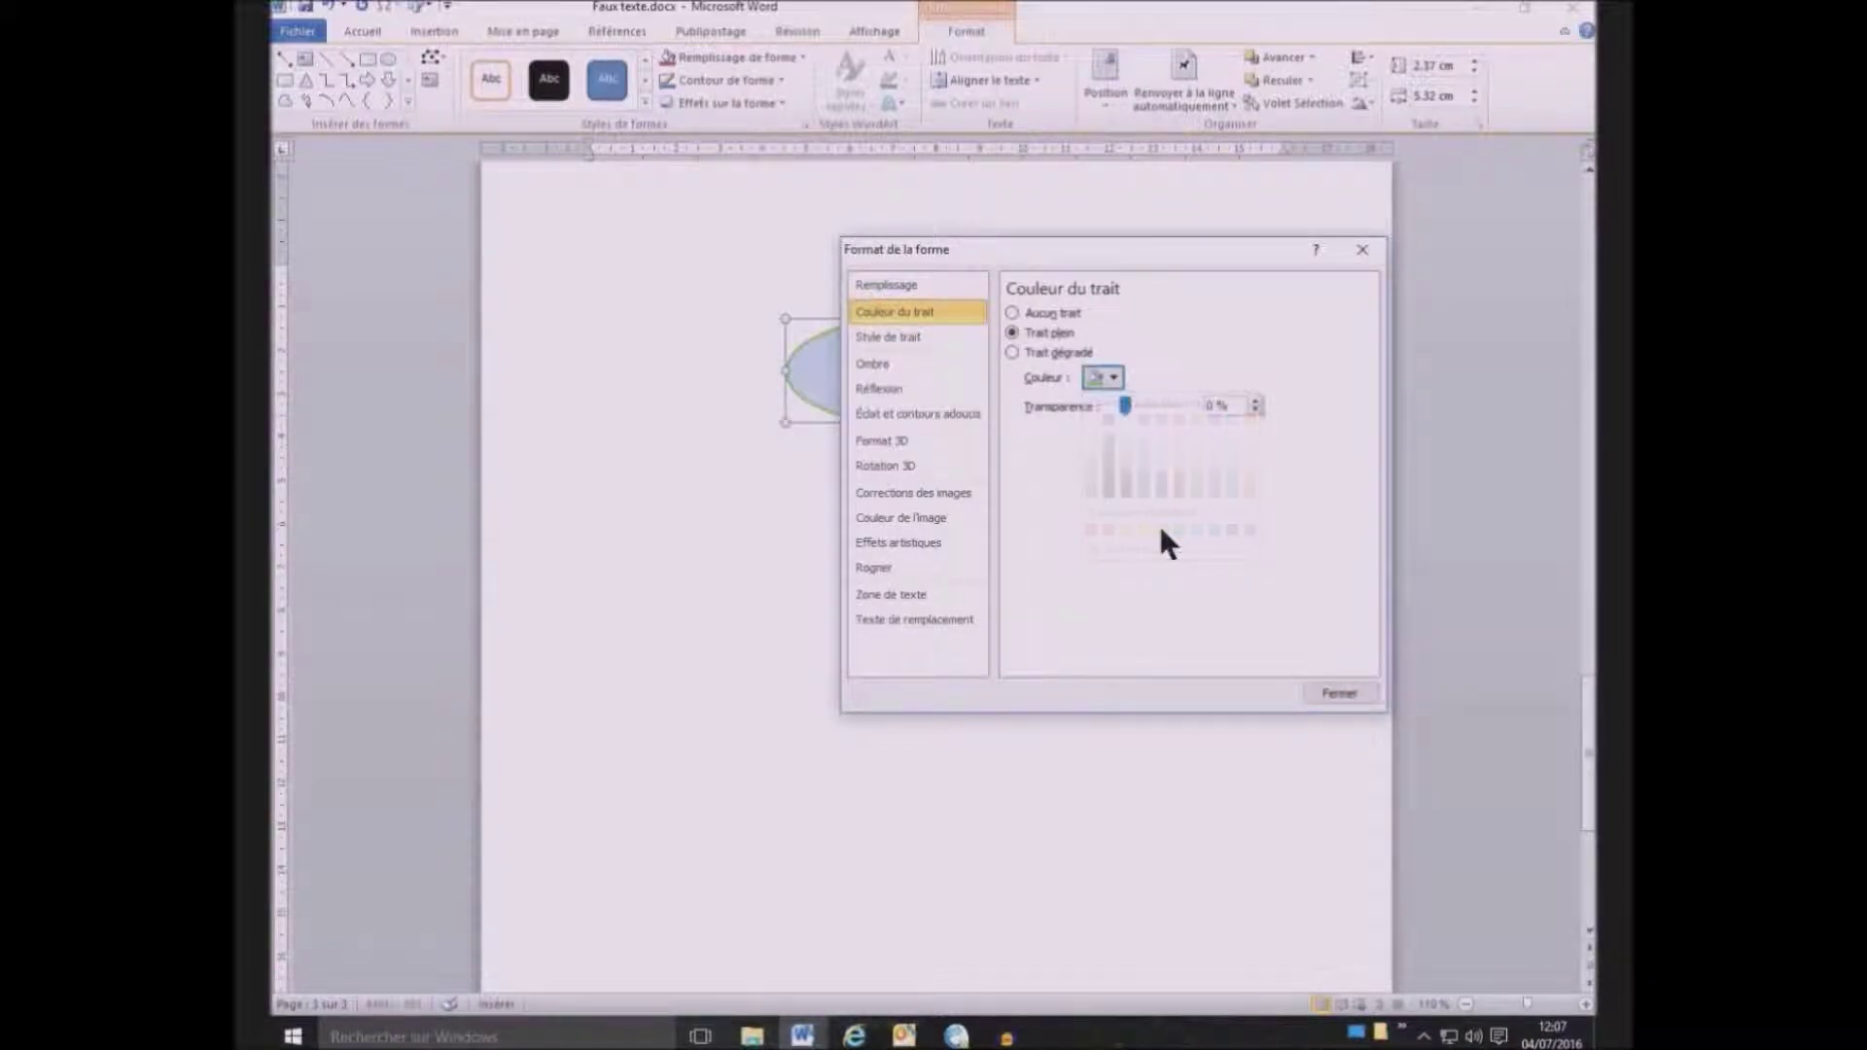
Change the ellipse's outline from a continuous line to a short dashed line
click(916, 334)
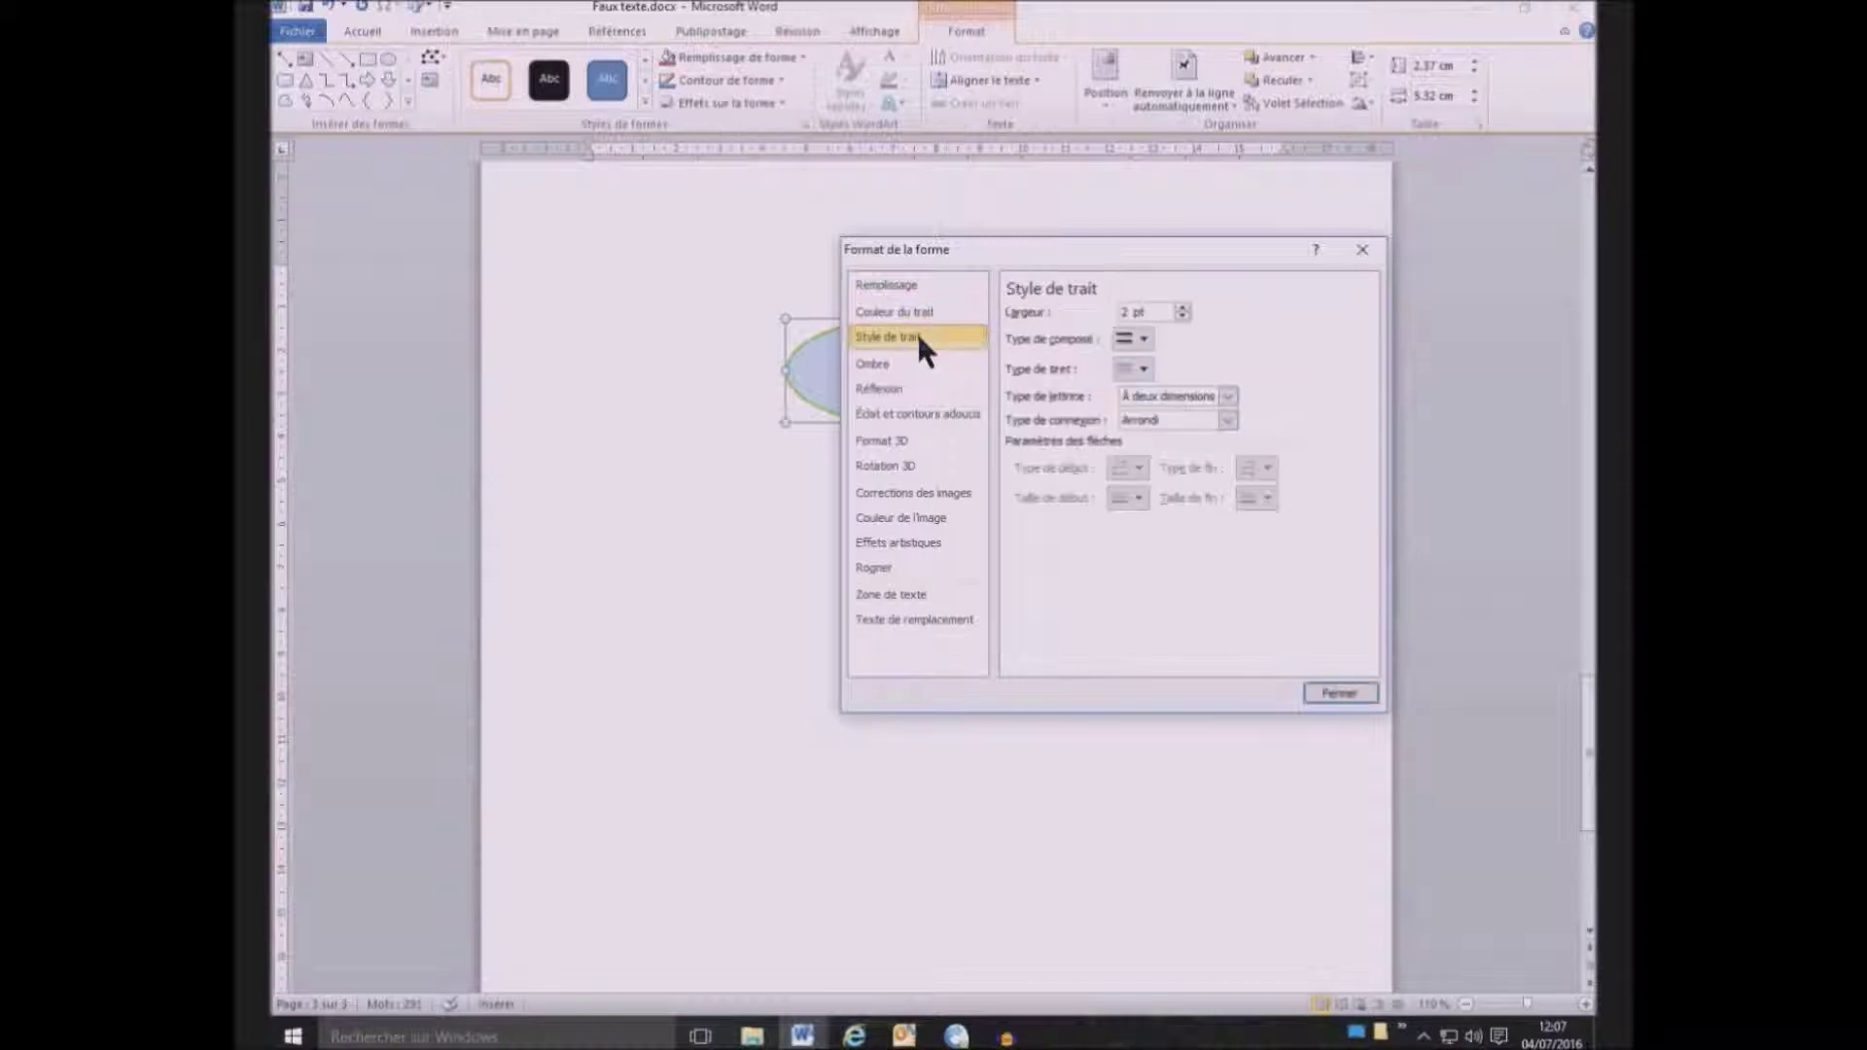
click(1142, 368)
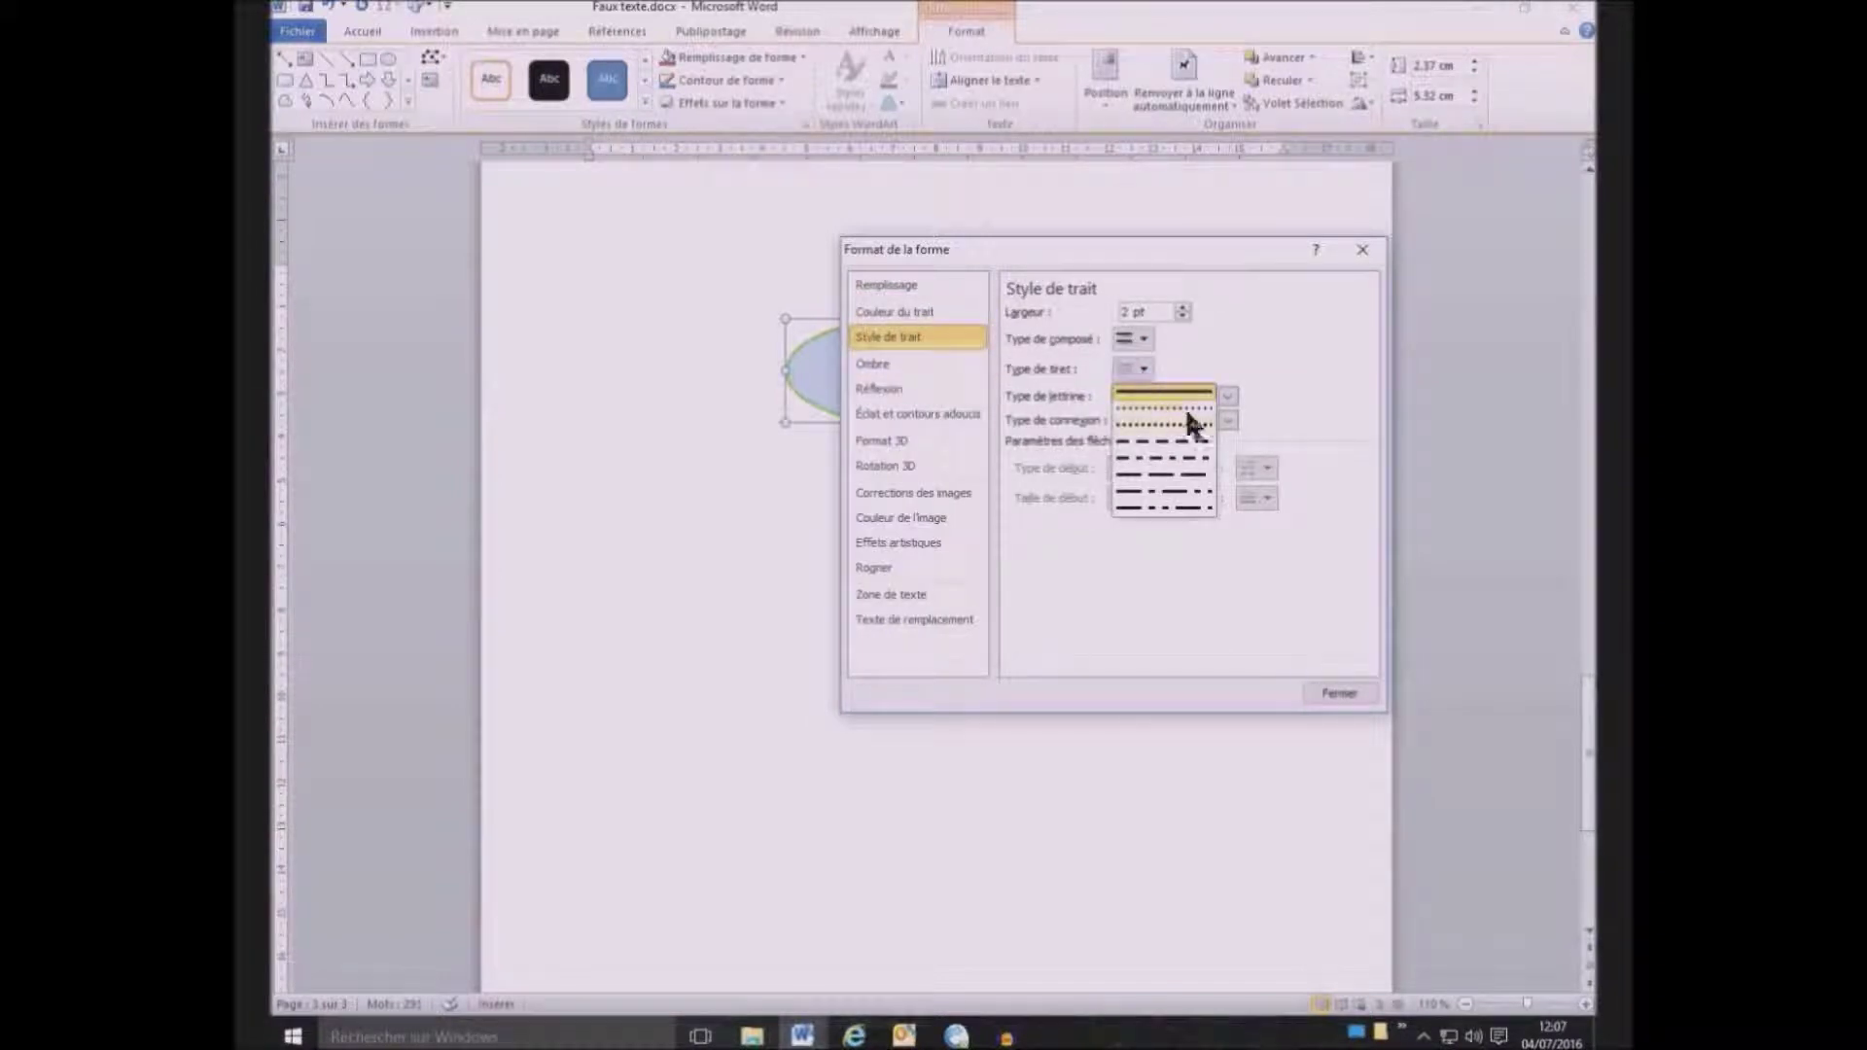
click(1178, 443)
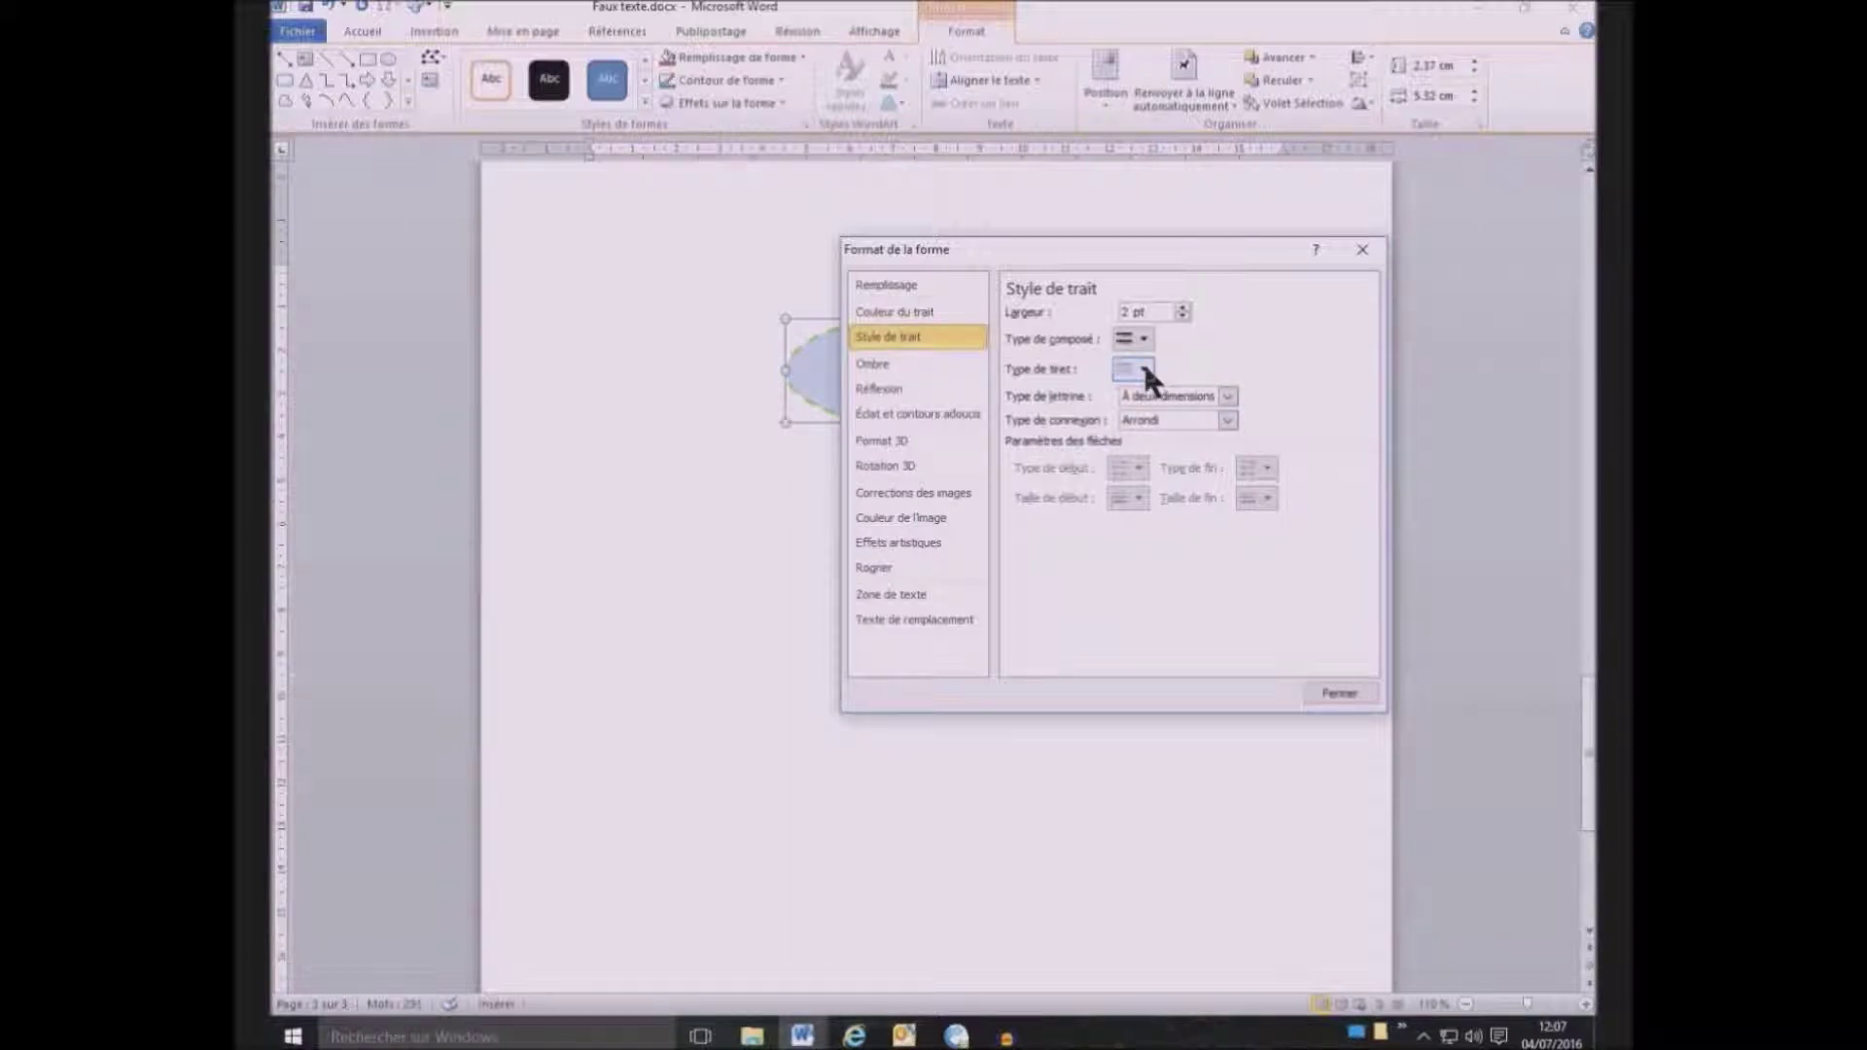
click(1144, 369)
click(1163, 424)
click(1336, 694)
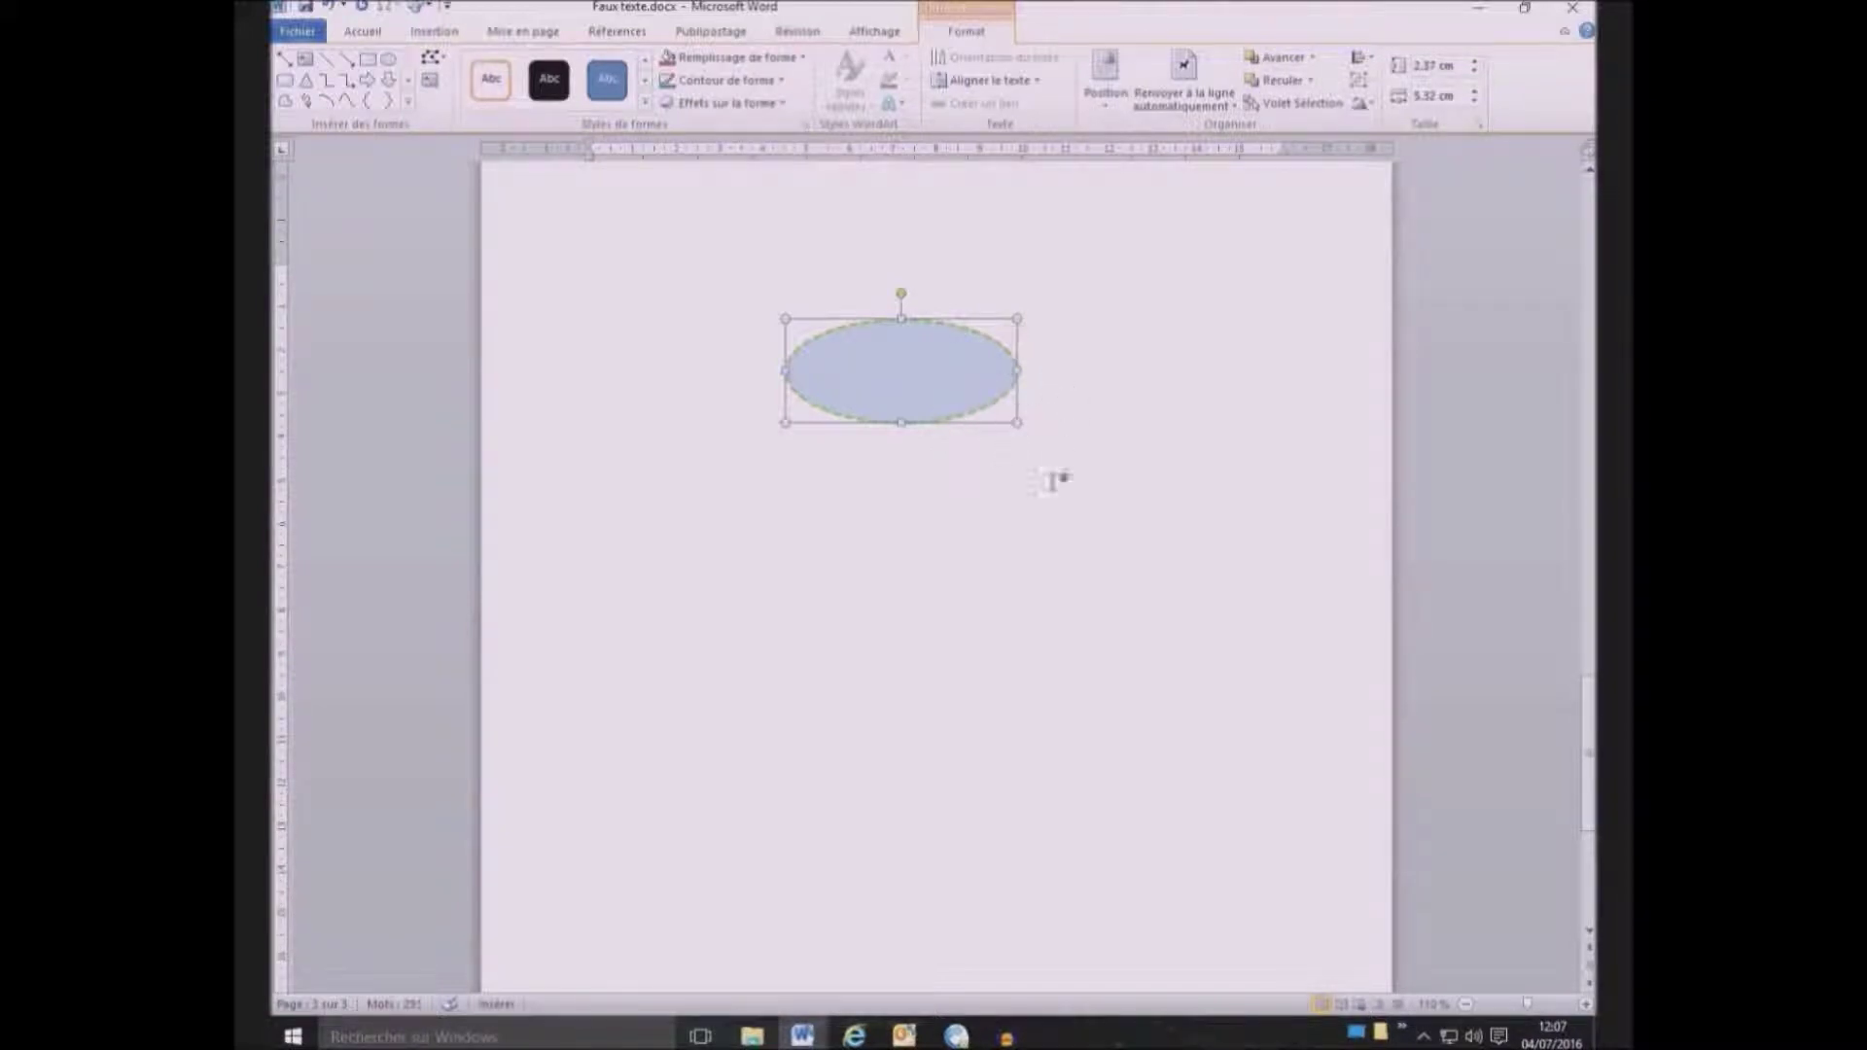
Write the text "Arrivez-vous à créer des formes" inside the ellipse
text(Am)
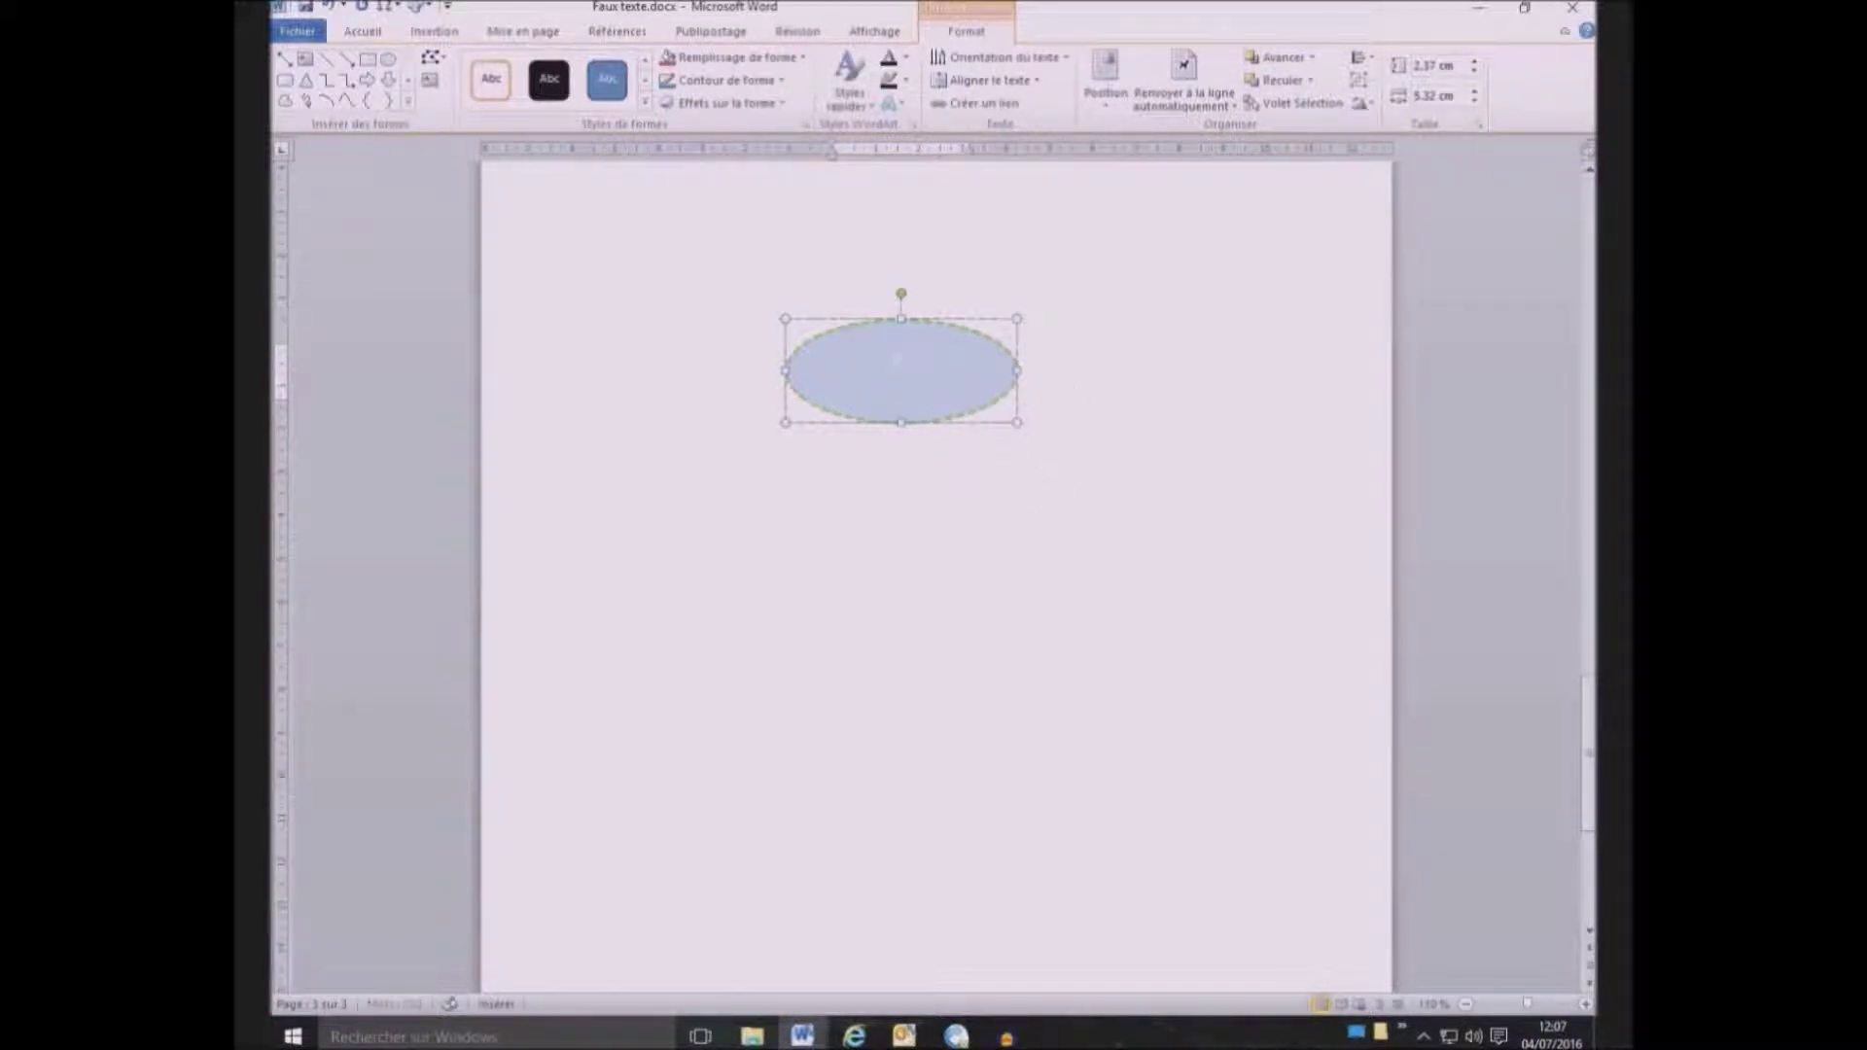
text(iversaire)
text( !)
text(notre c)
text(s formes)
Stretch the ellipse downward to a height of 2.9 cm and undo the resize
drag(903, 425, 903, 444)
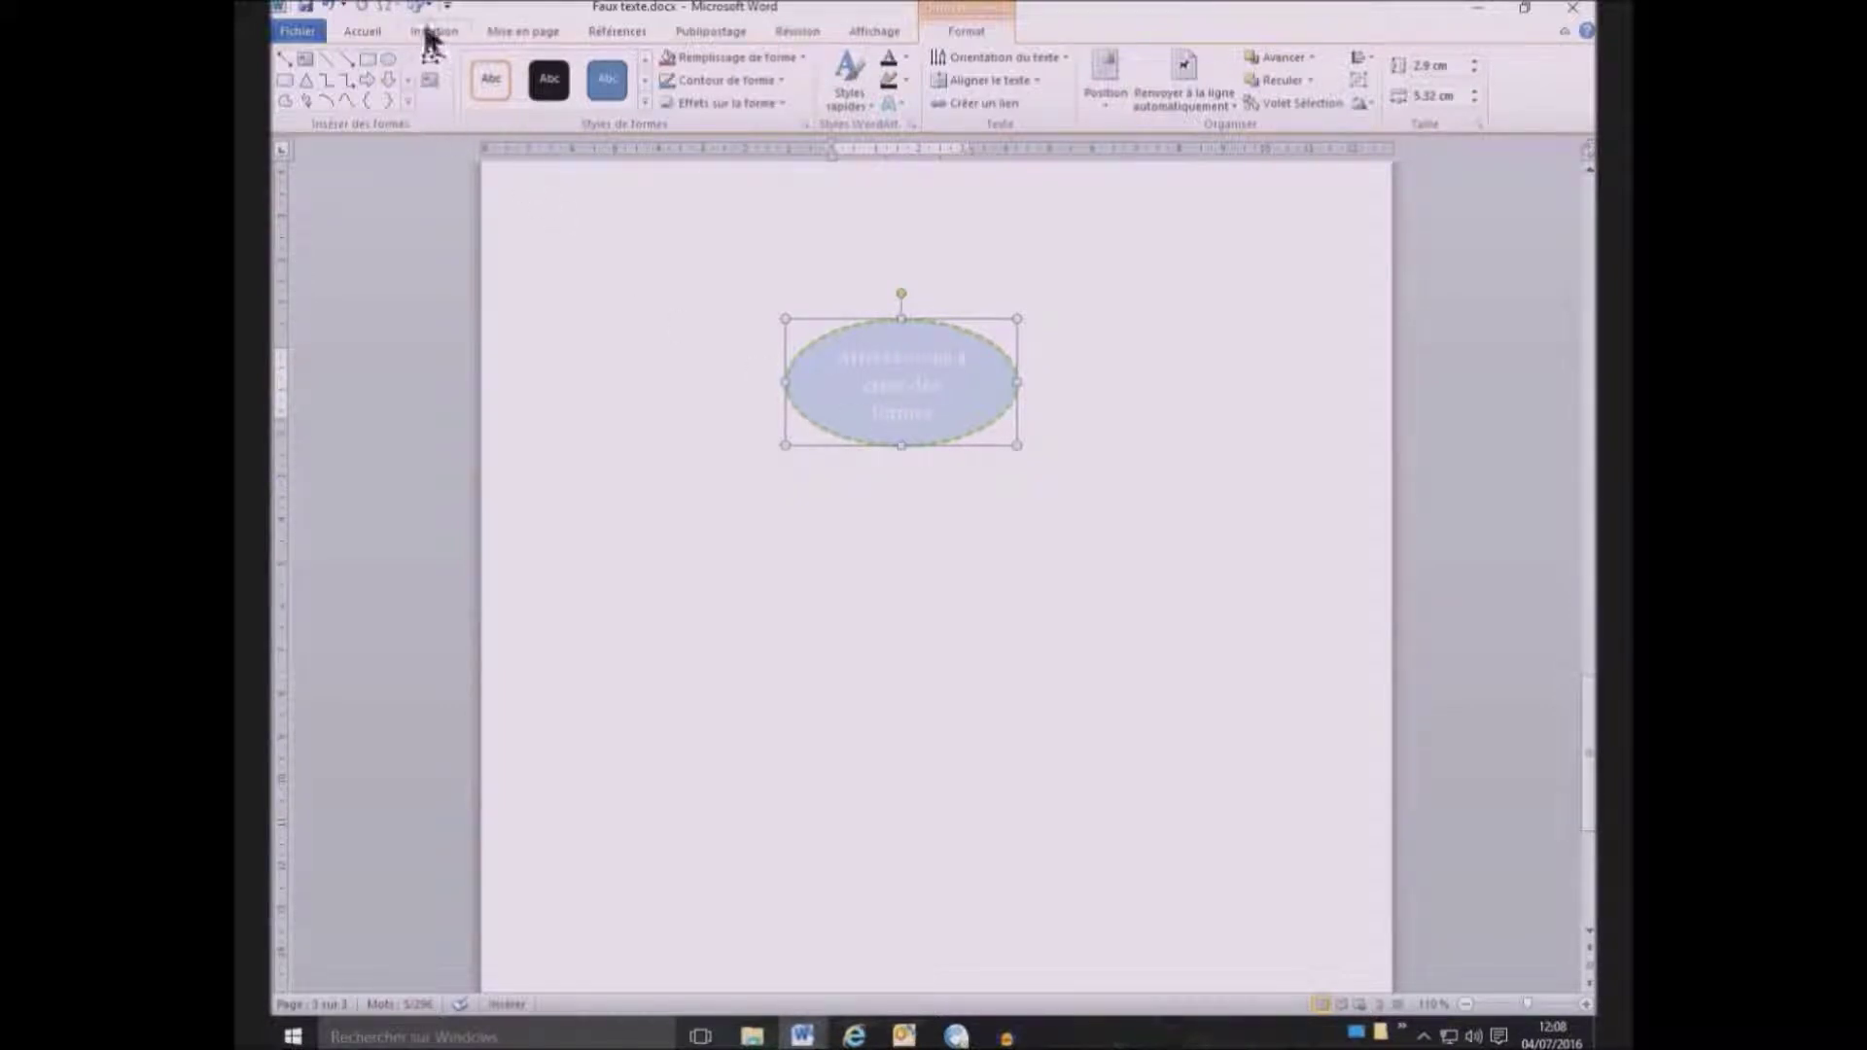
click(328, 5)
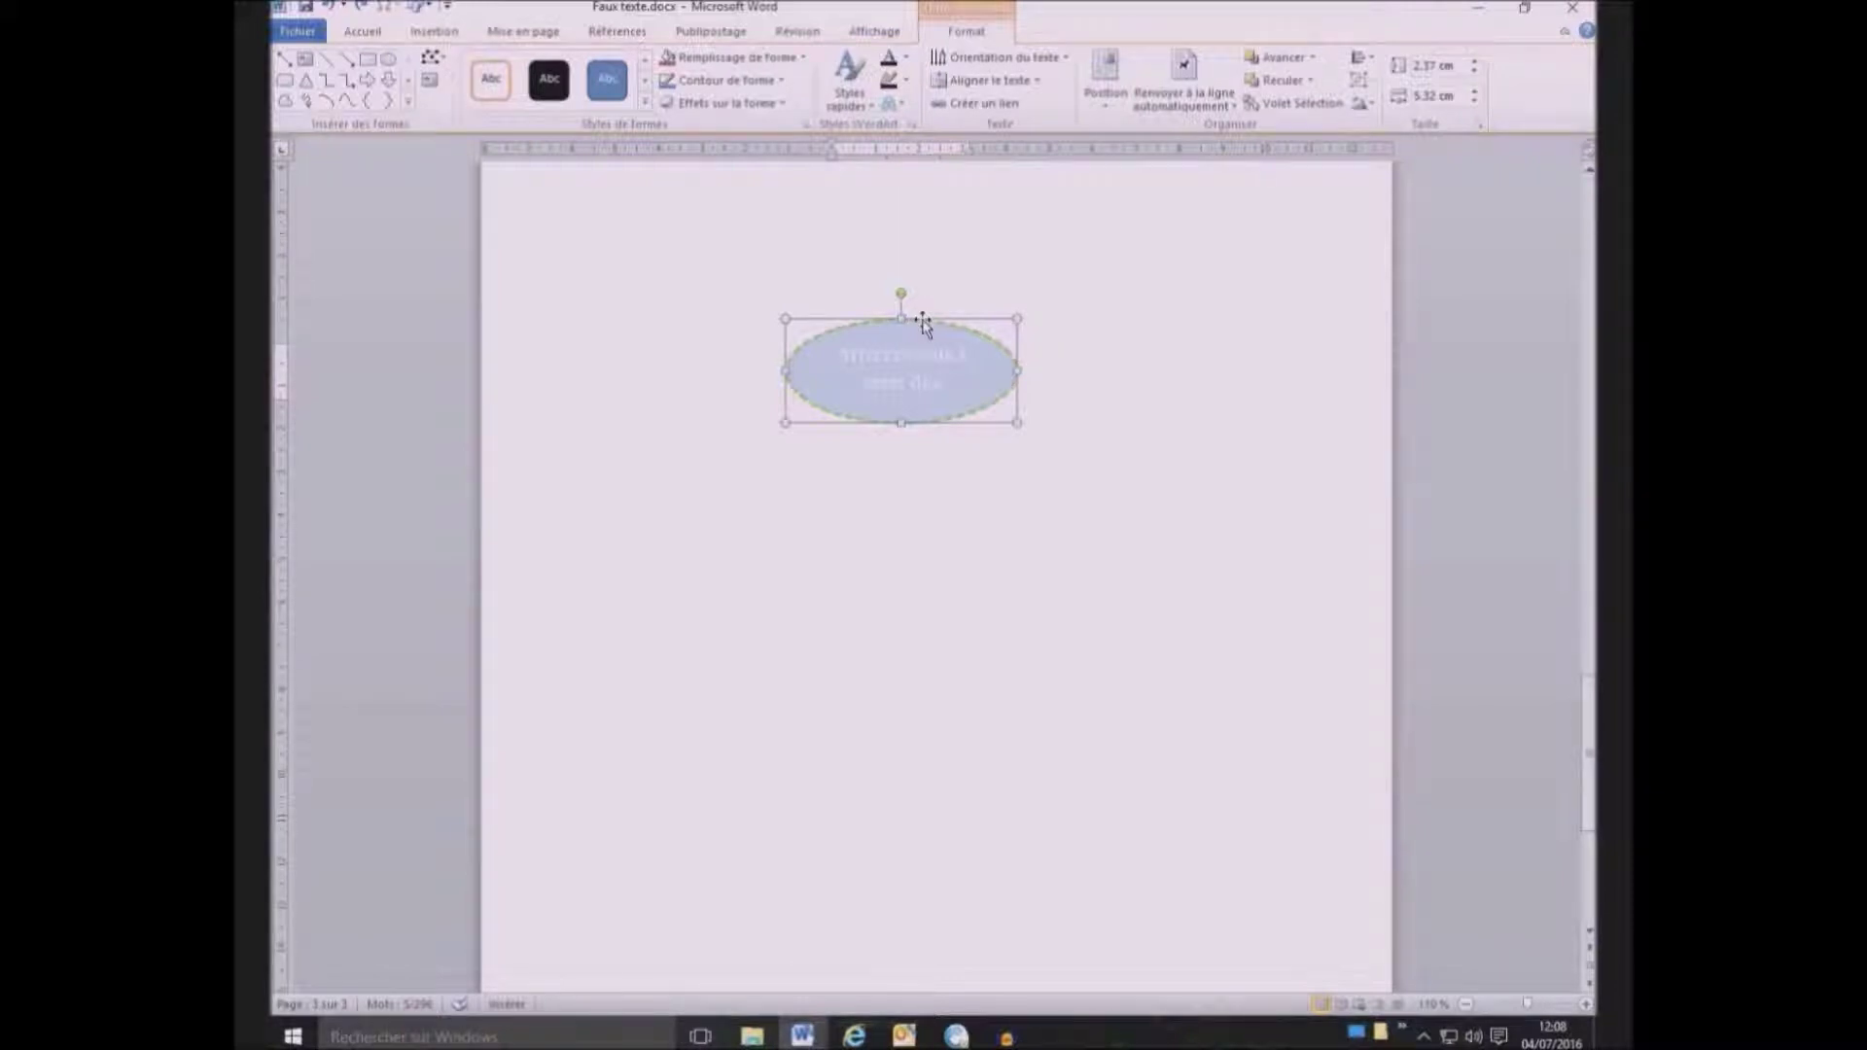
Turn on "Ajuster la forme au texte" in the ellipse's text box formatting
right_click(916, 417)
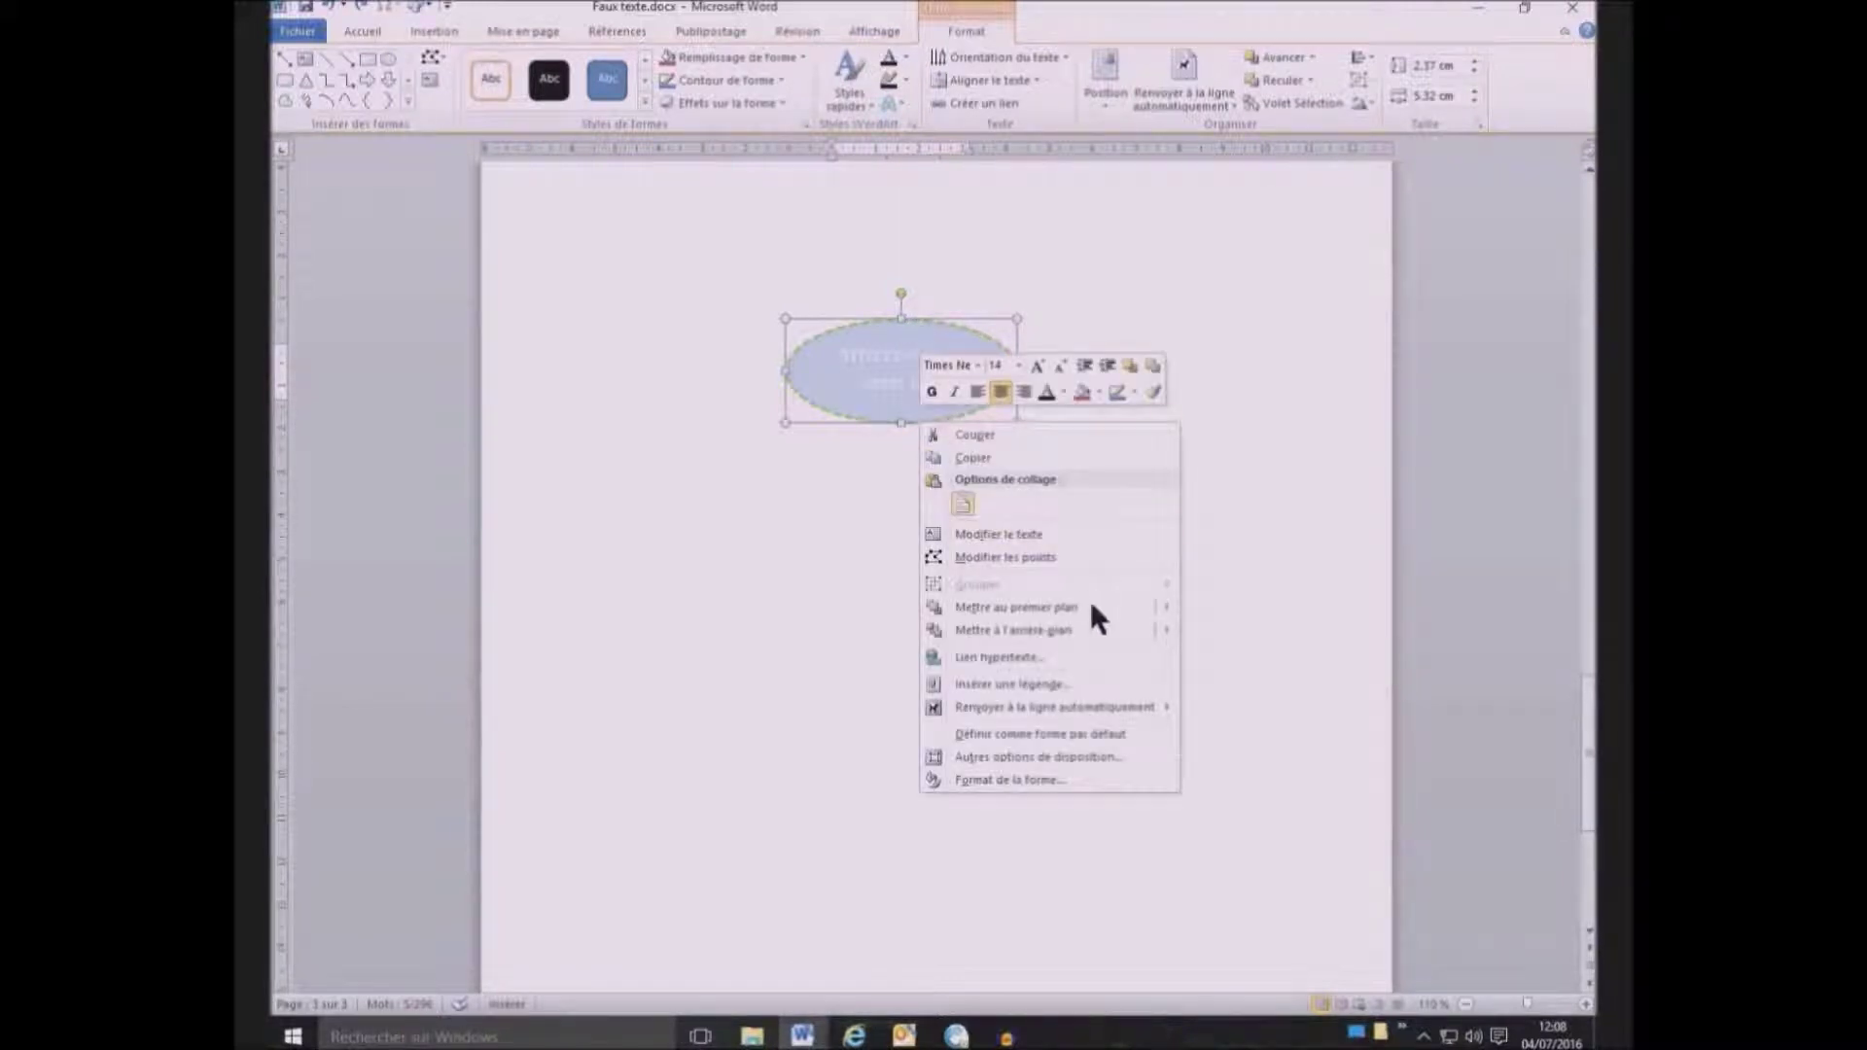
click(1033, 779)
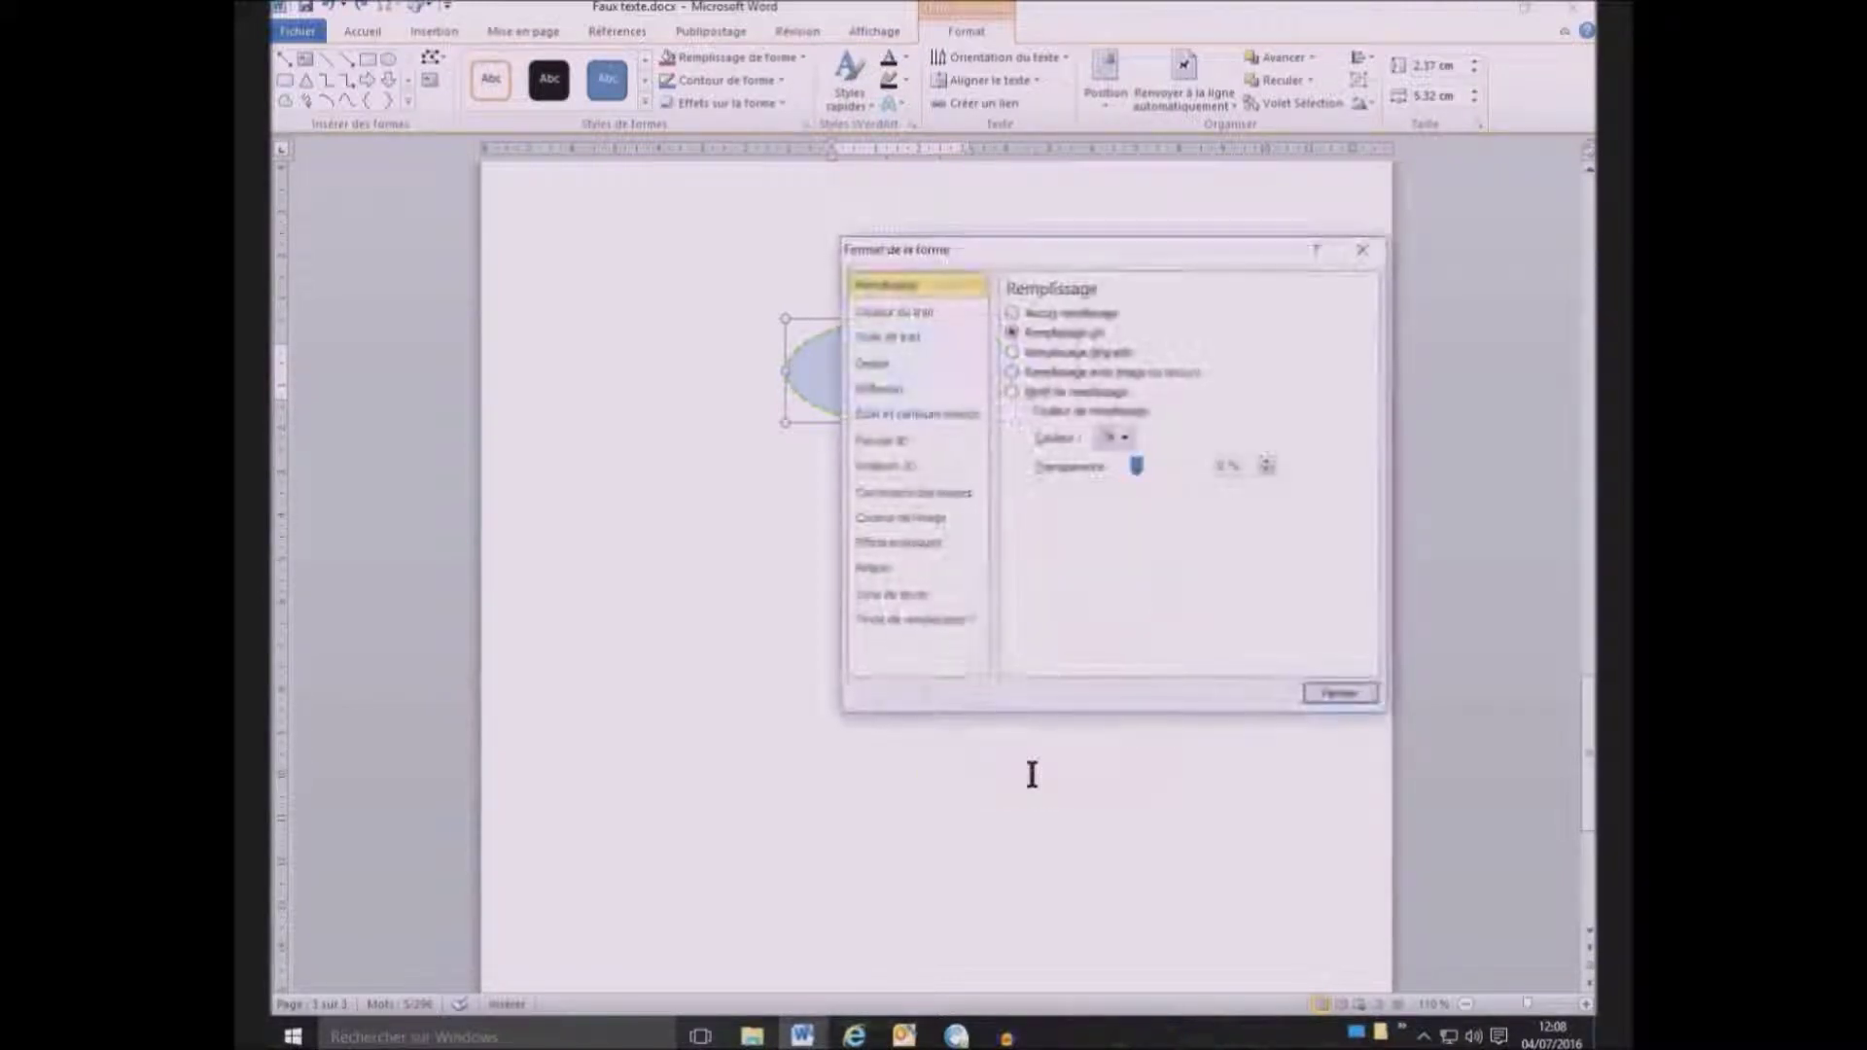
click(881, 597)
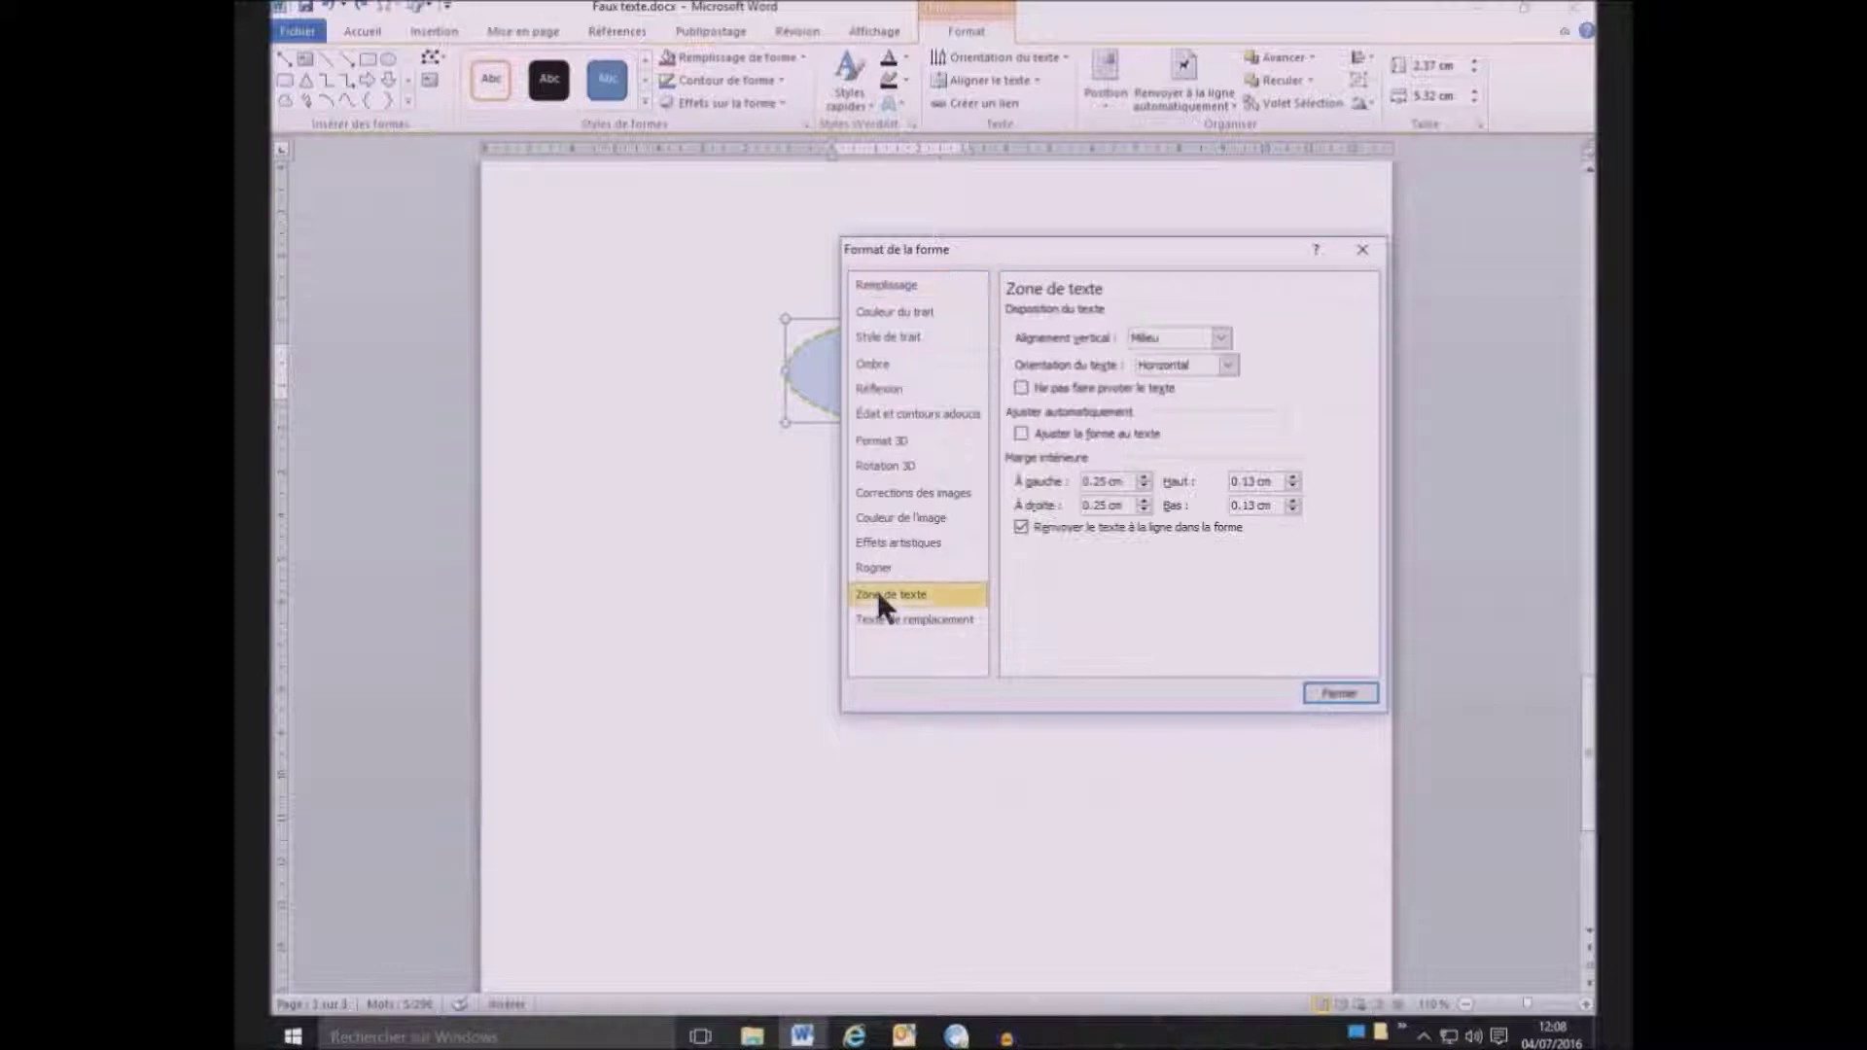
click(1023, 432)
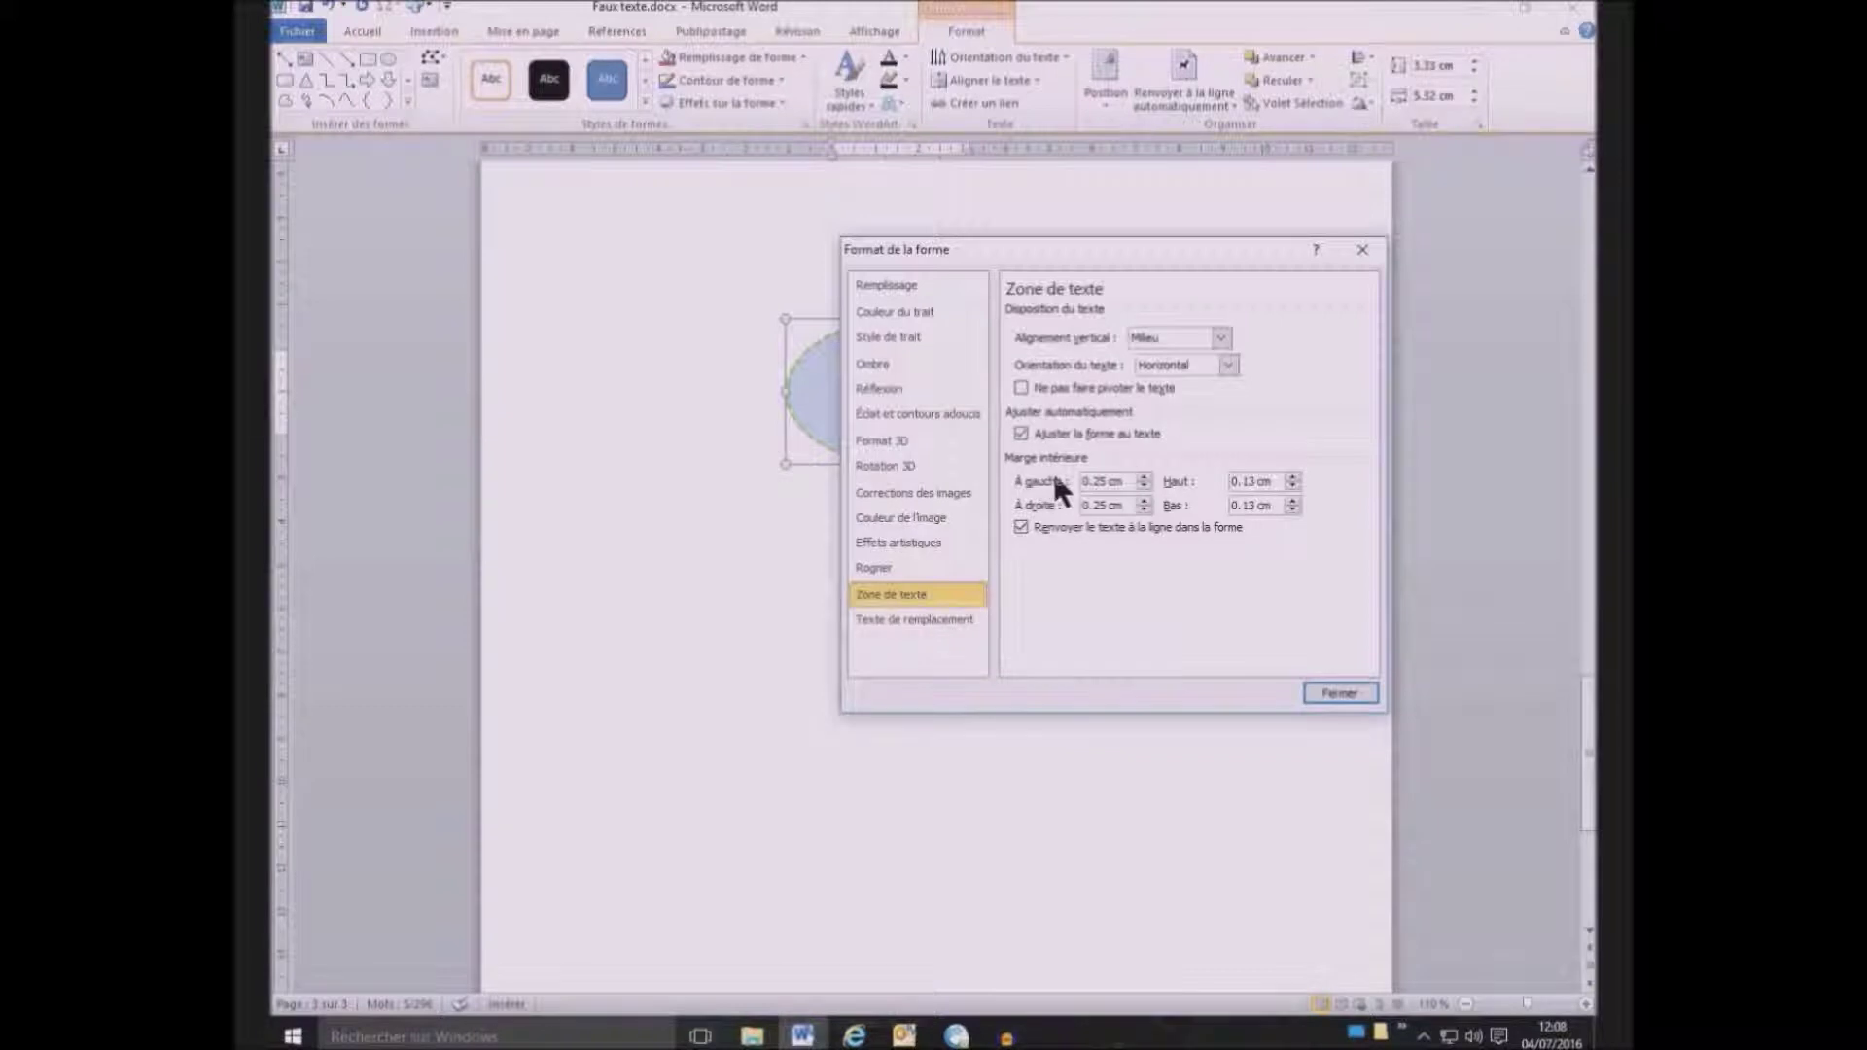
Set the ellipse's inner text margins to 0.1 cm on all four sides
click(1144, 485)
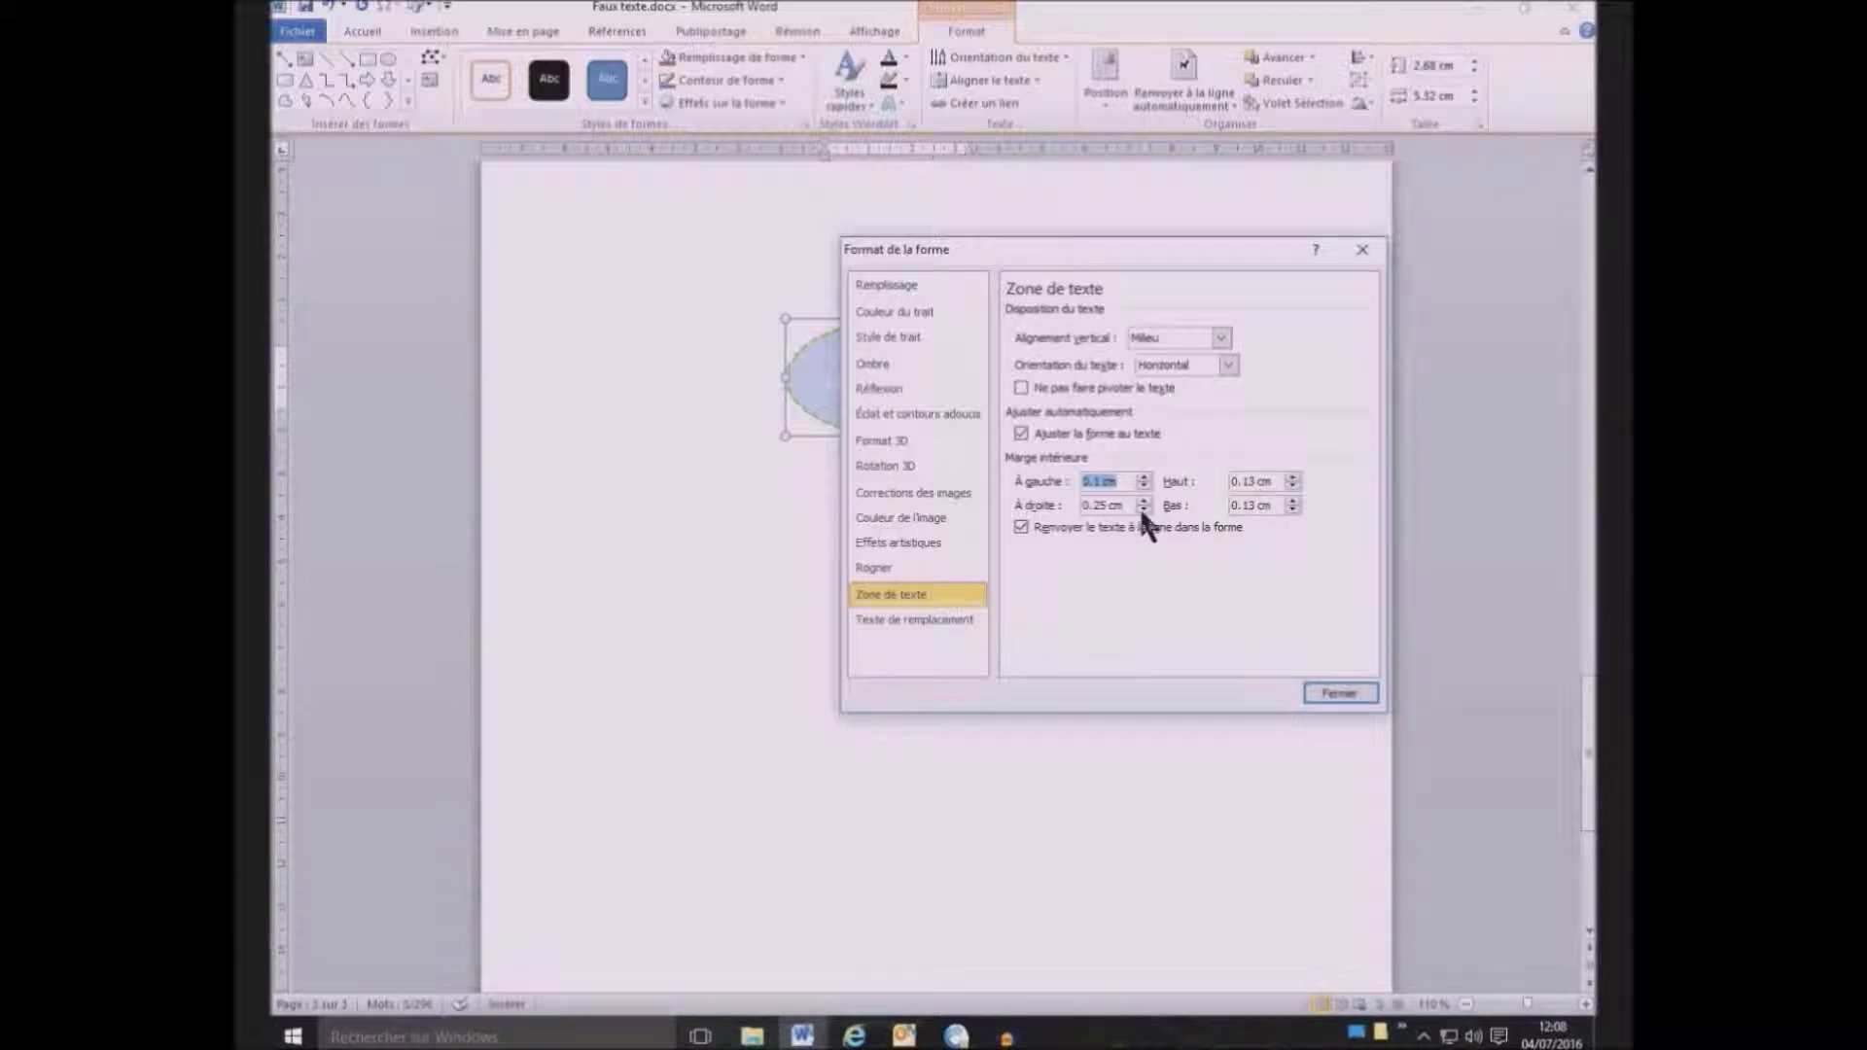
click(1143, 510)
click(1291, 510)
click(1292, 486)
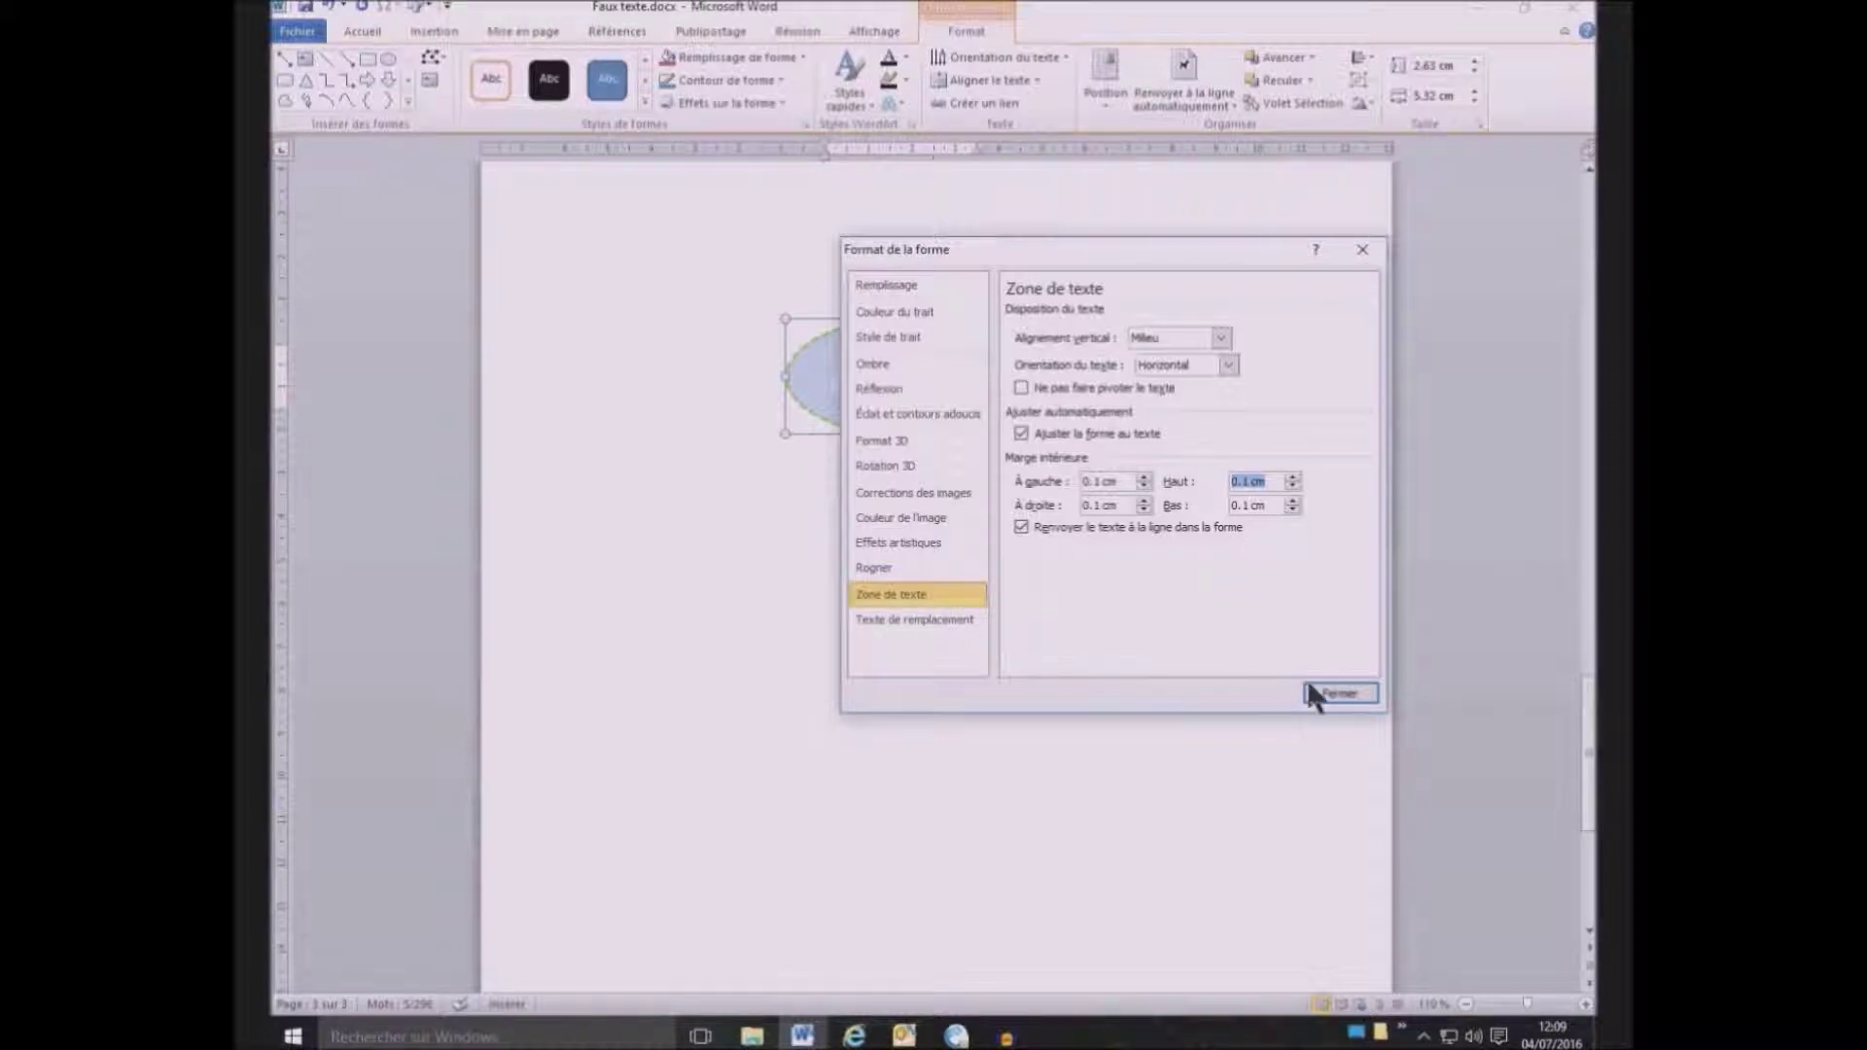
click(1340, 693)
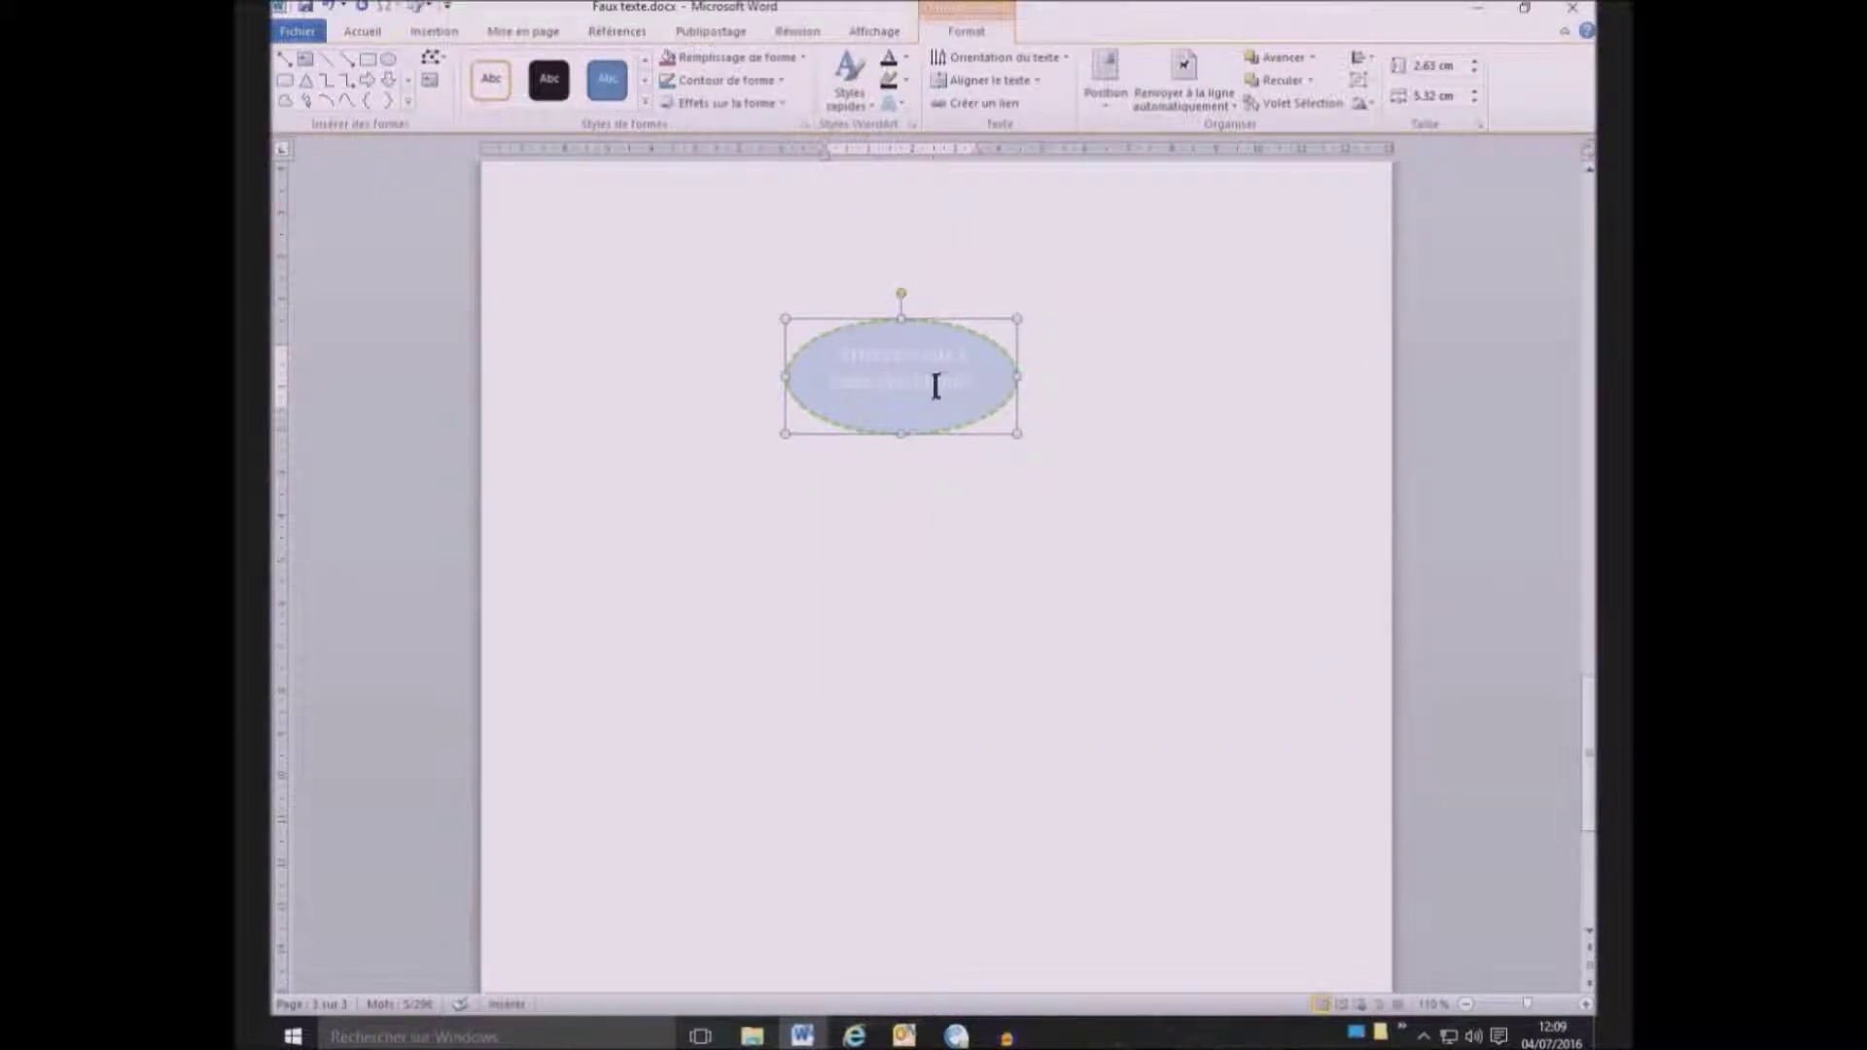
Add a question mark after "formes" in the ellipse and make its whole text bold and black
click(974, 384)
text(!)
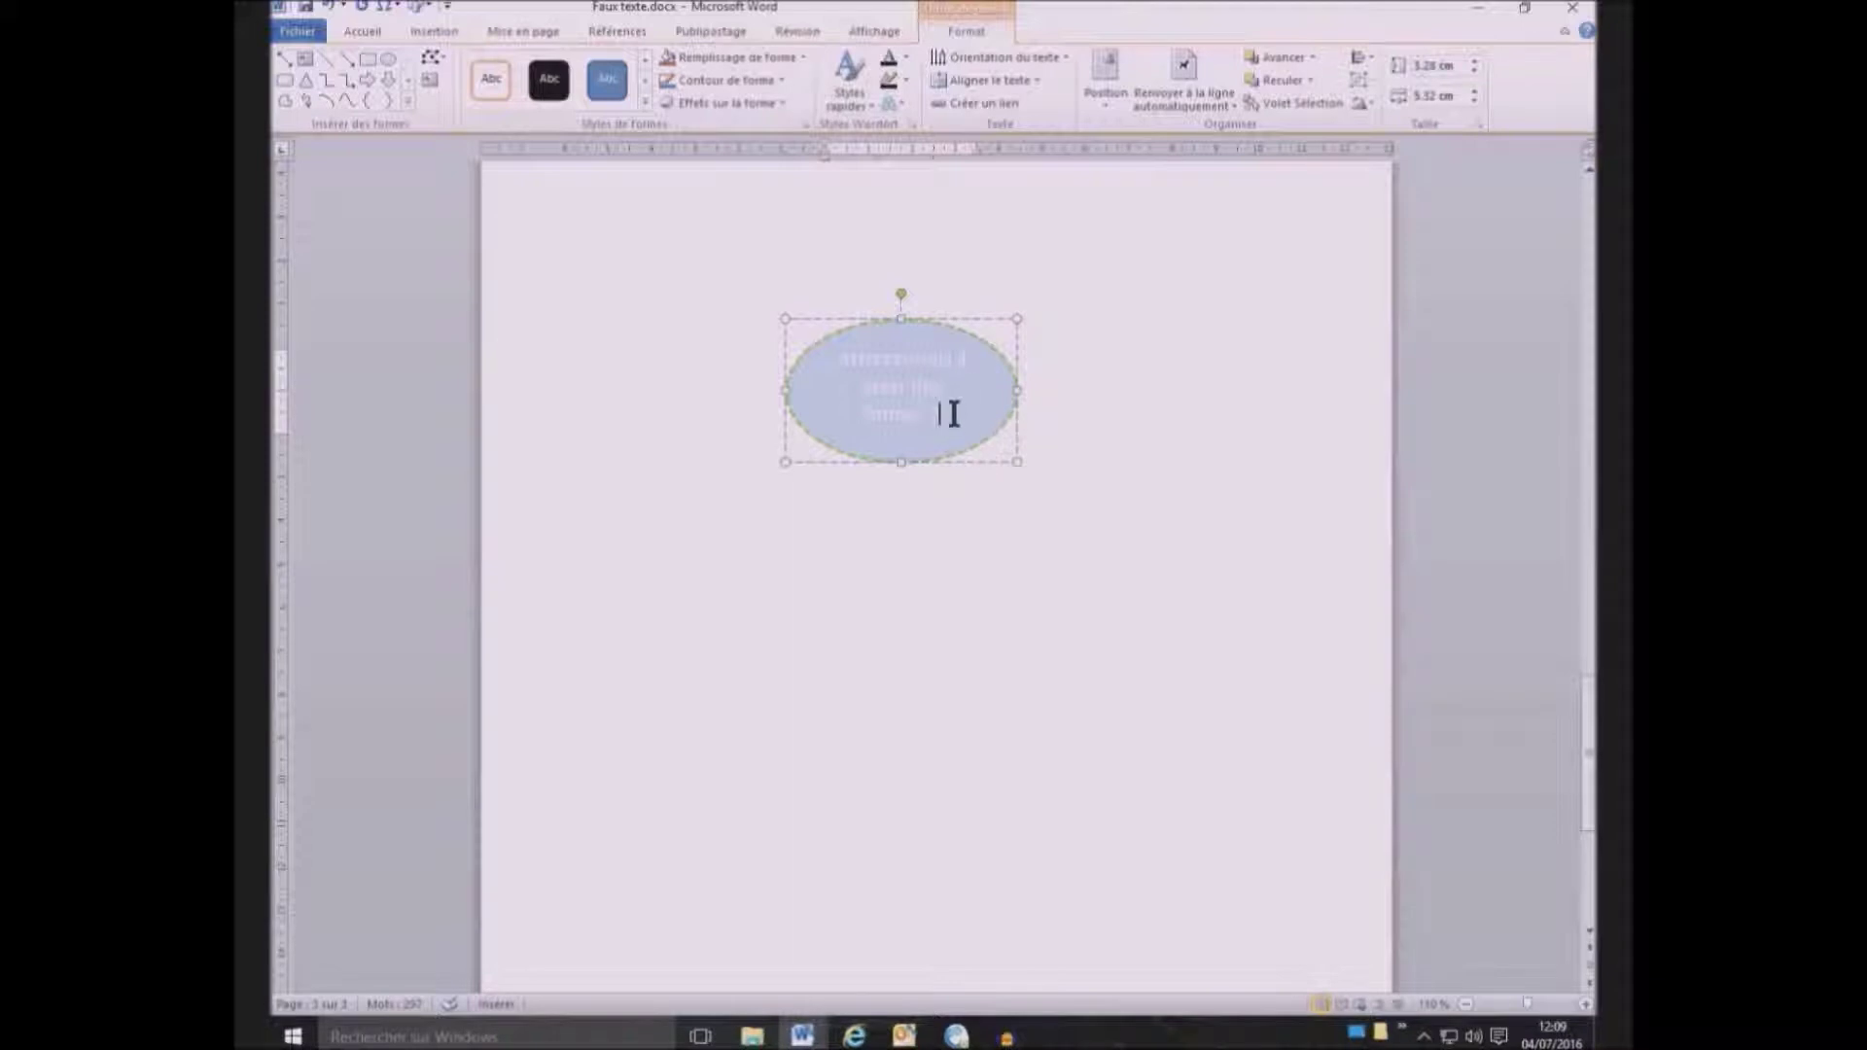
drag(950, 413, 832, 360)
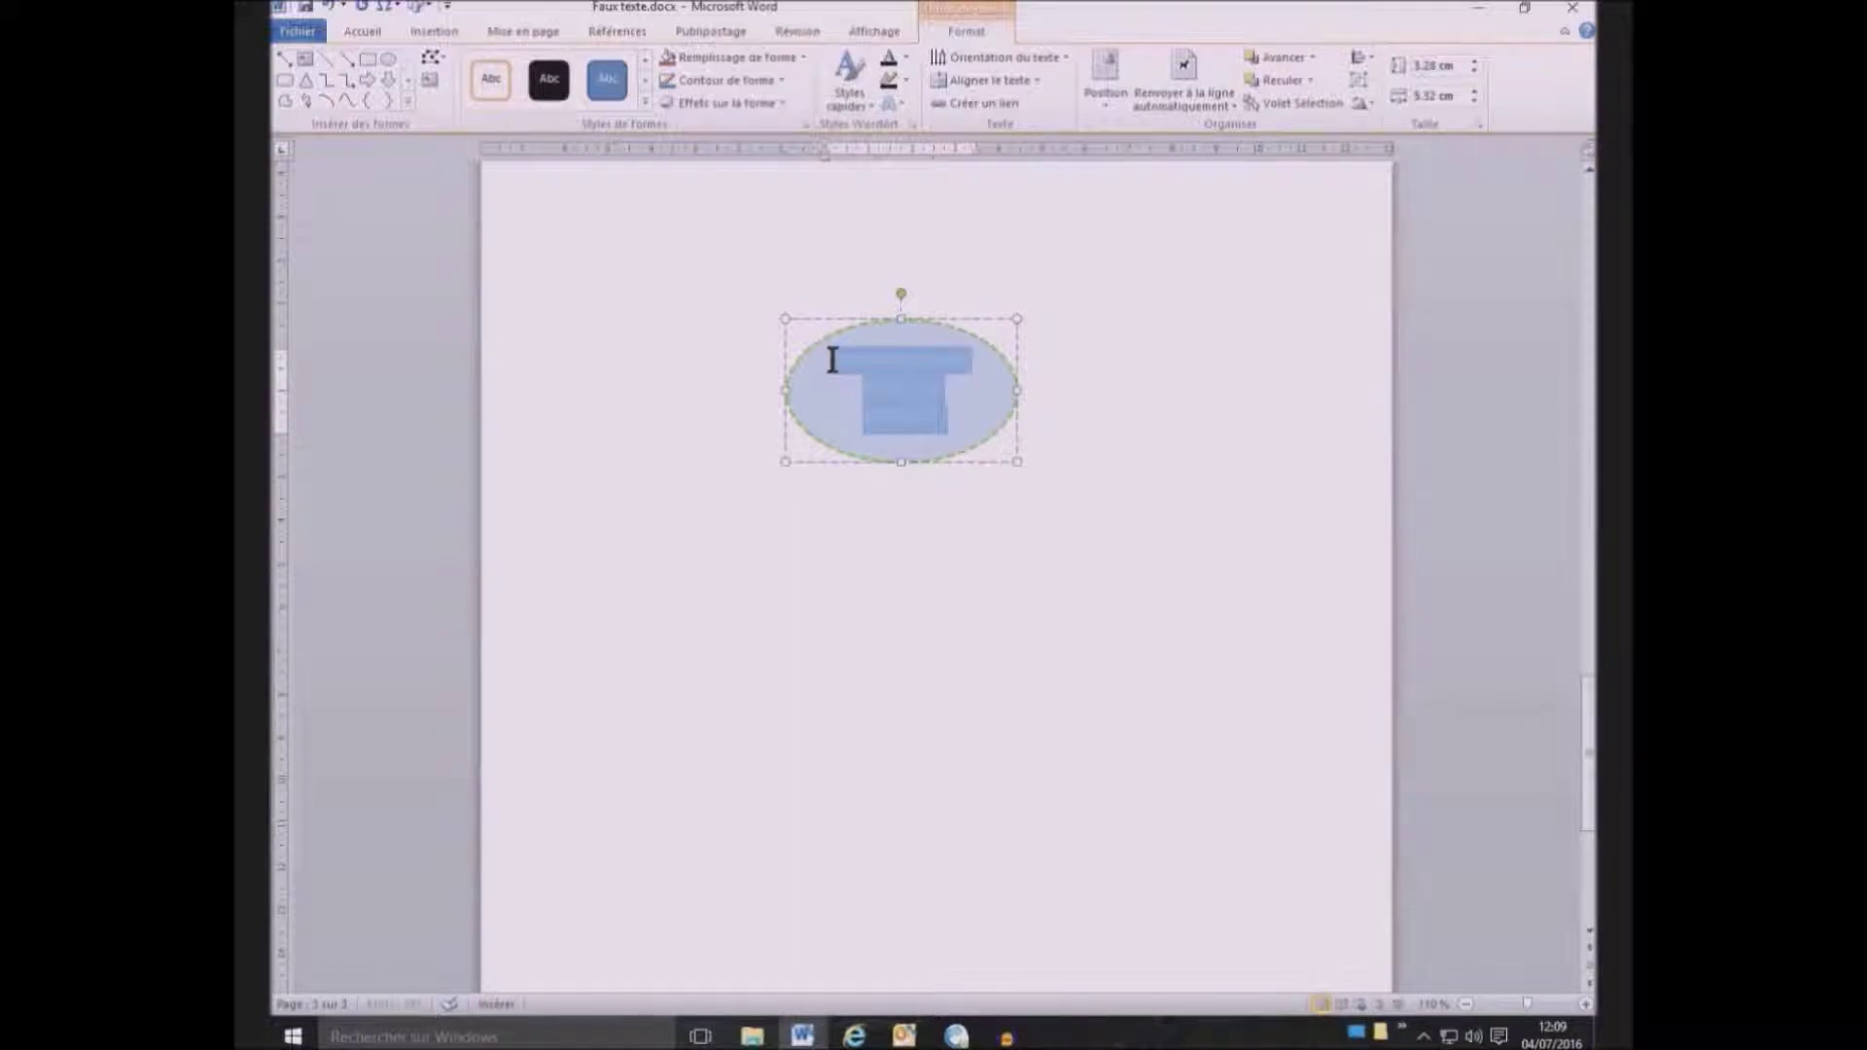
click(352, 29)
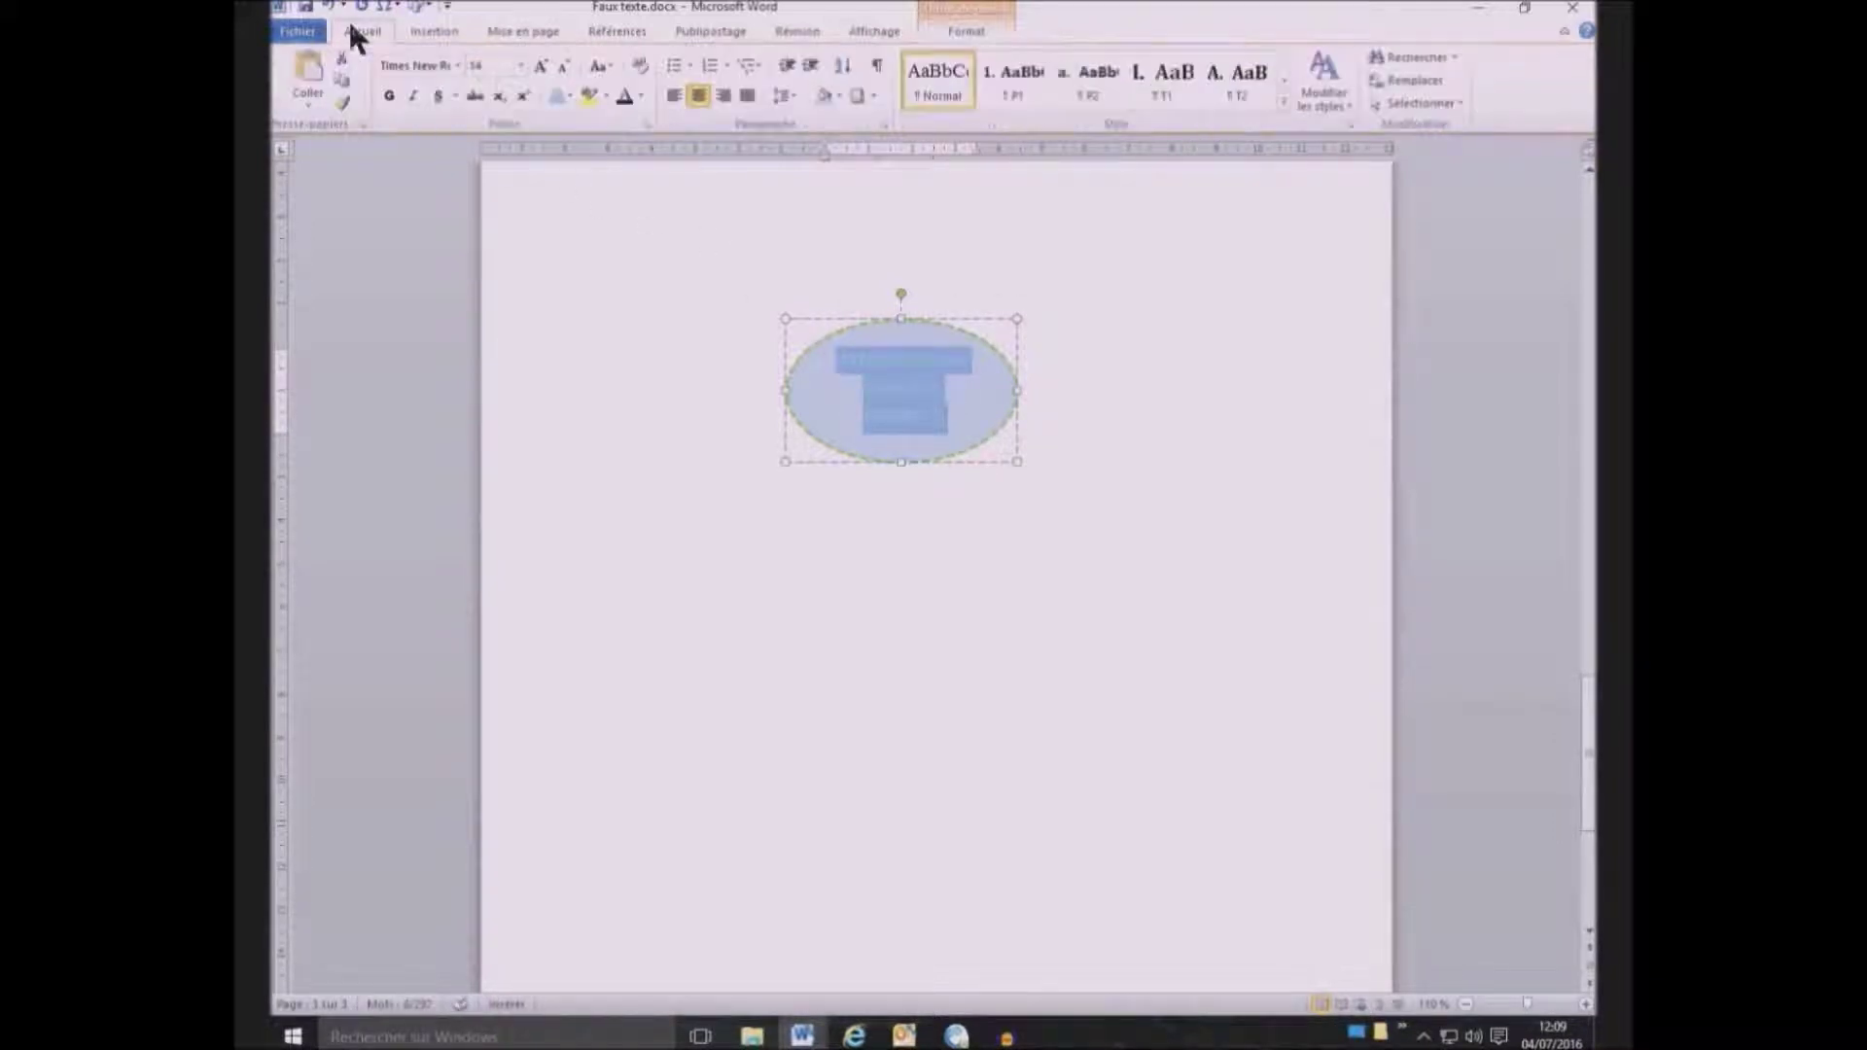
click(389, 95)
click(628, 96)
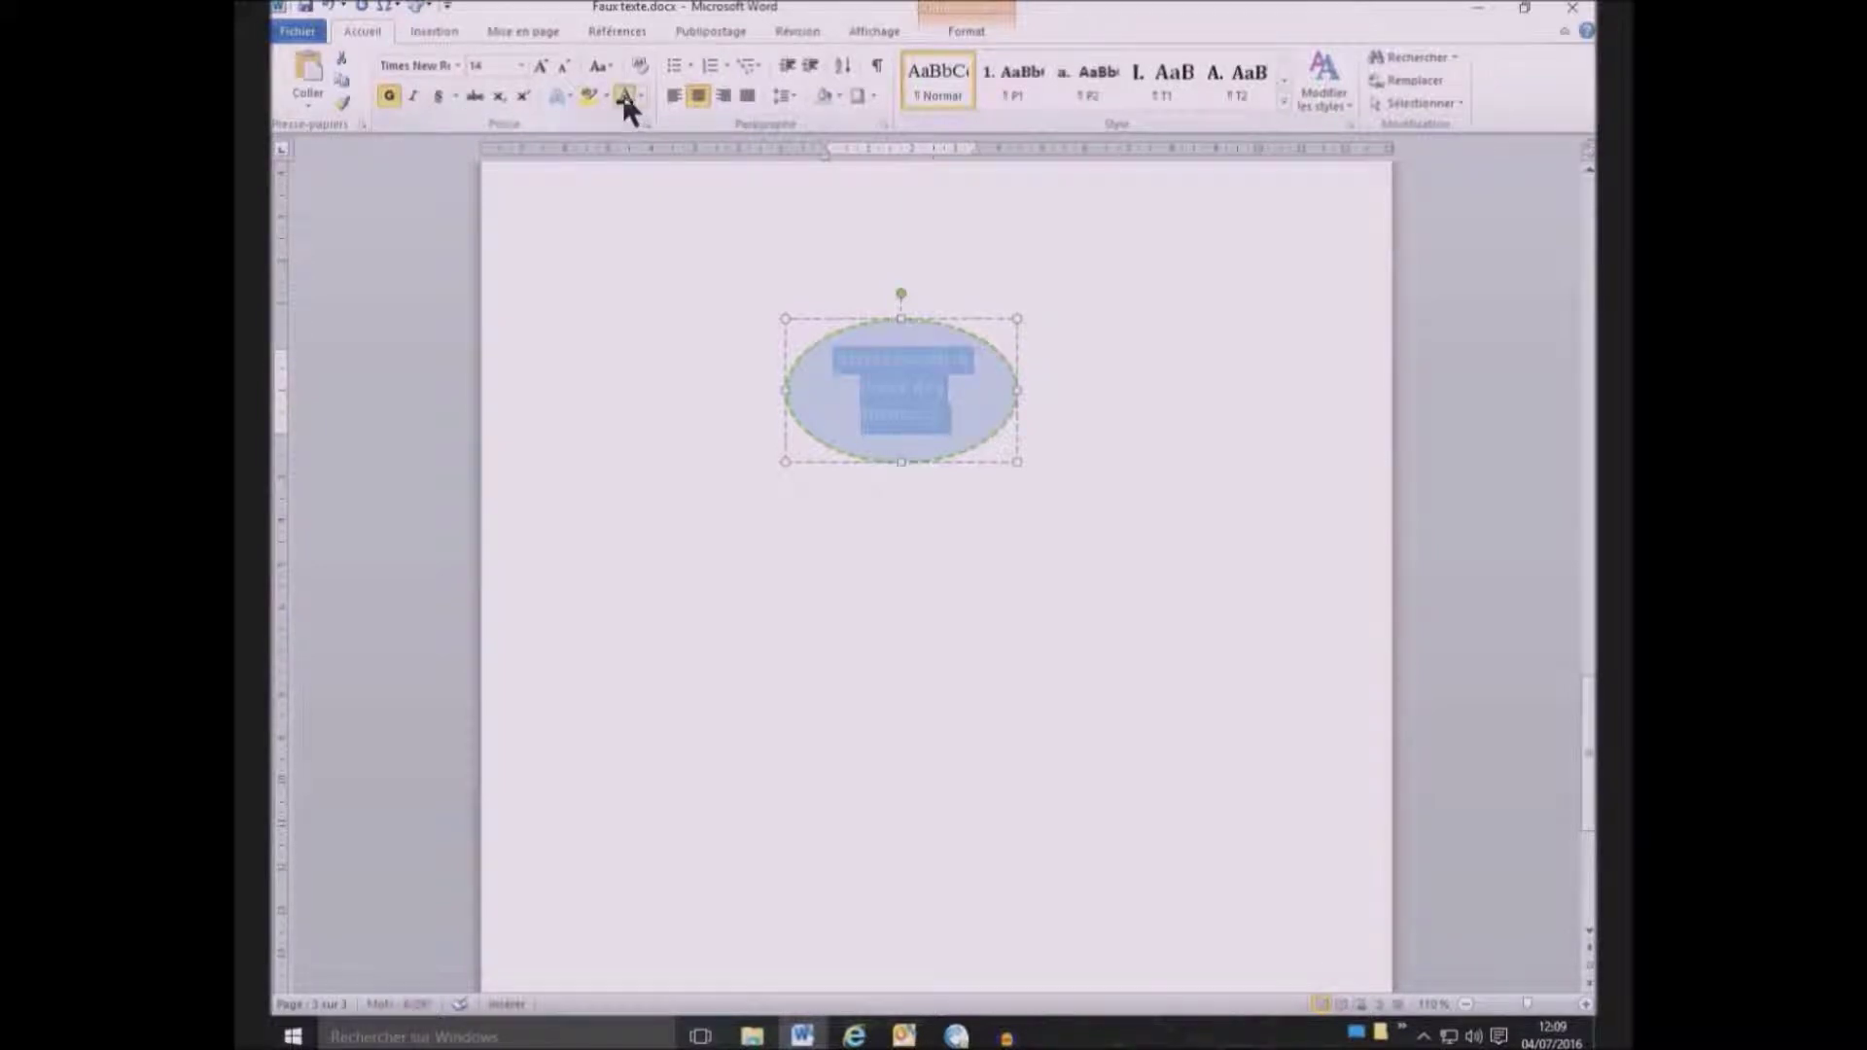
click(914, 525)
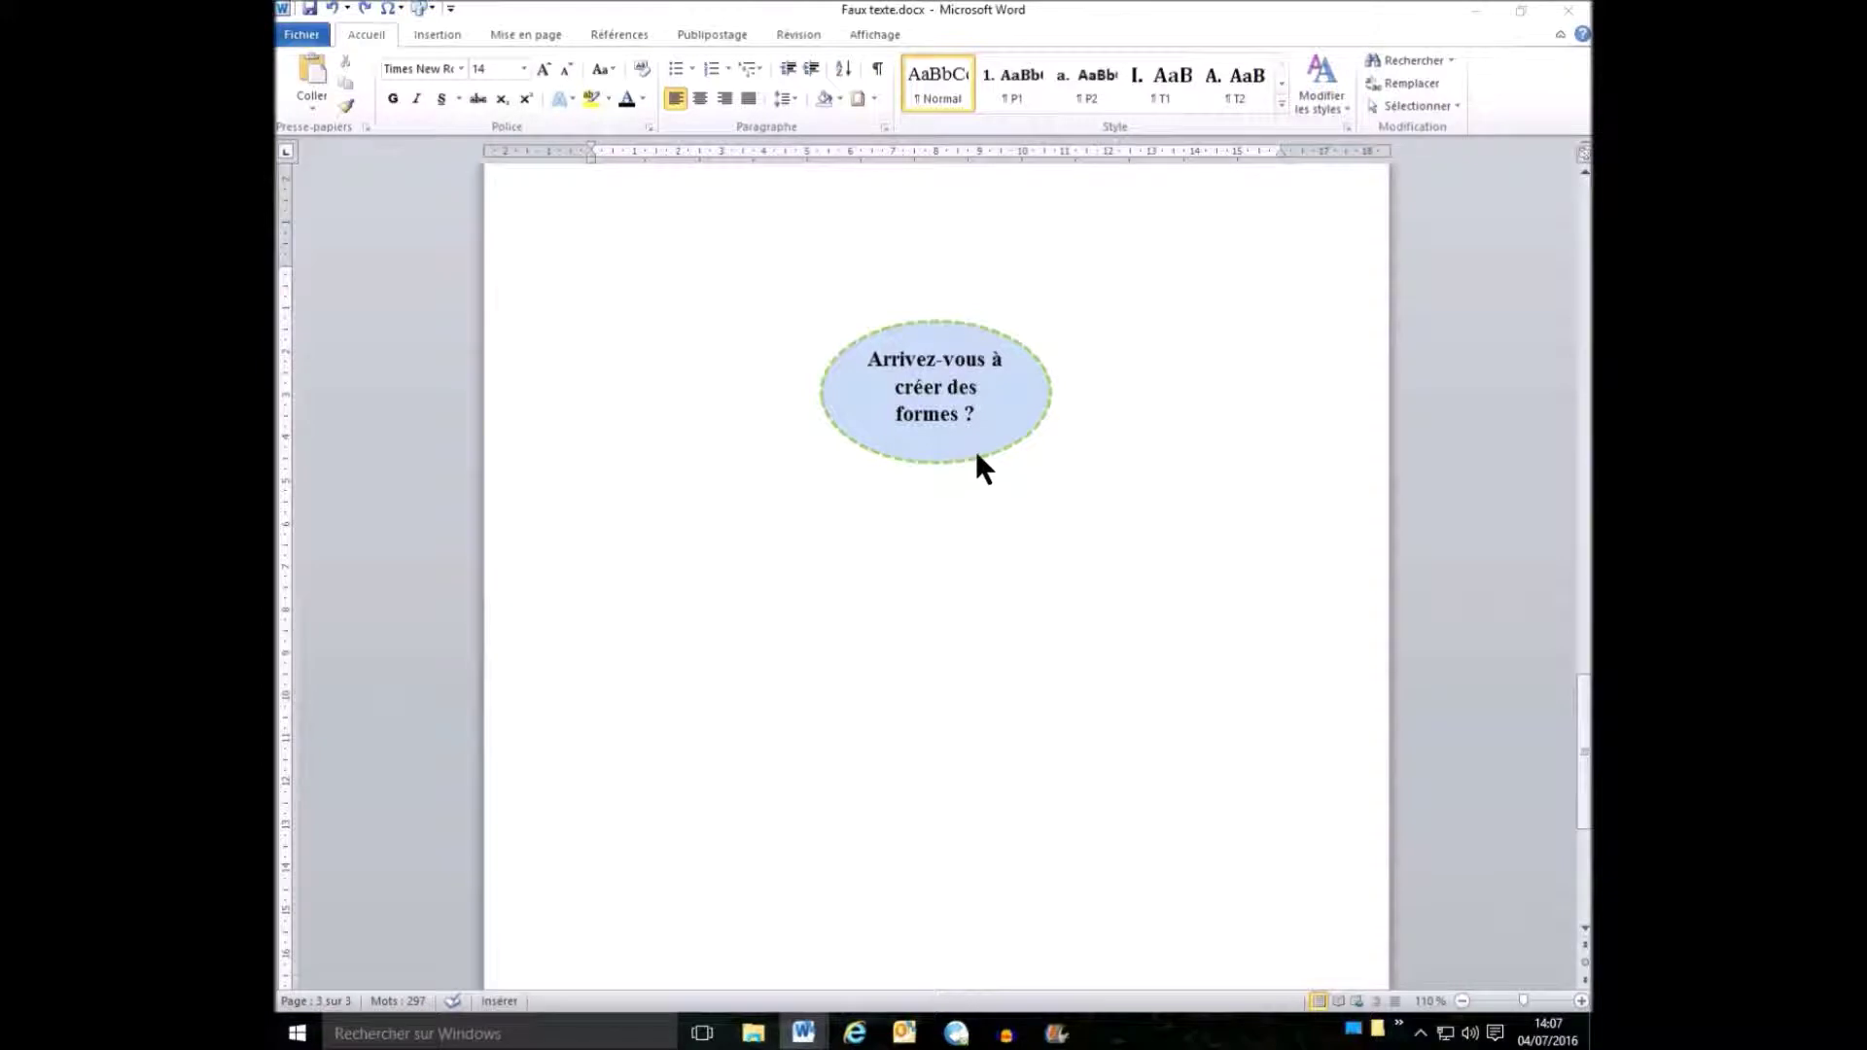
Narrow the ellipse slightly and symmetrically about its centre
click(977, 454)
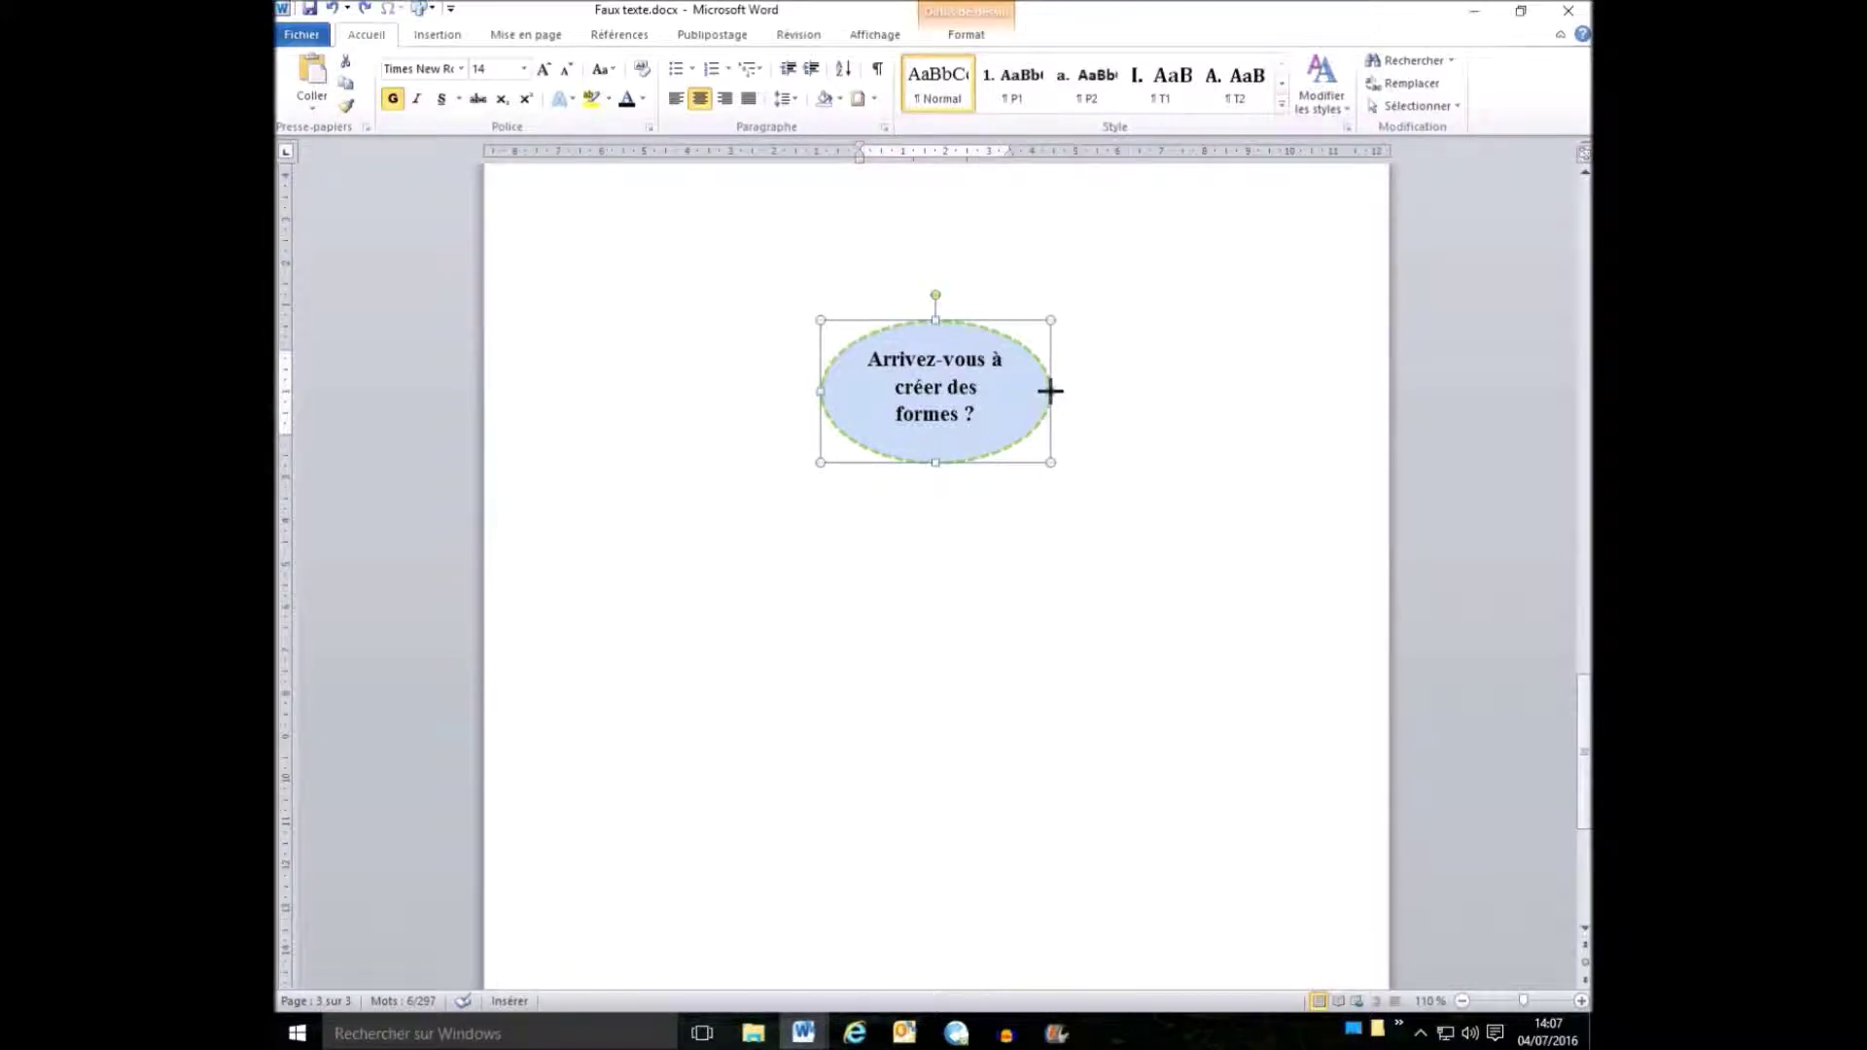
drag(1050, 391, 1034, 391)
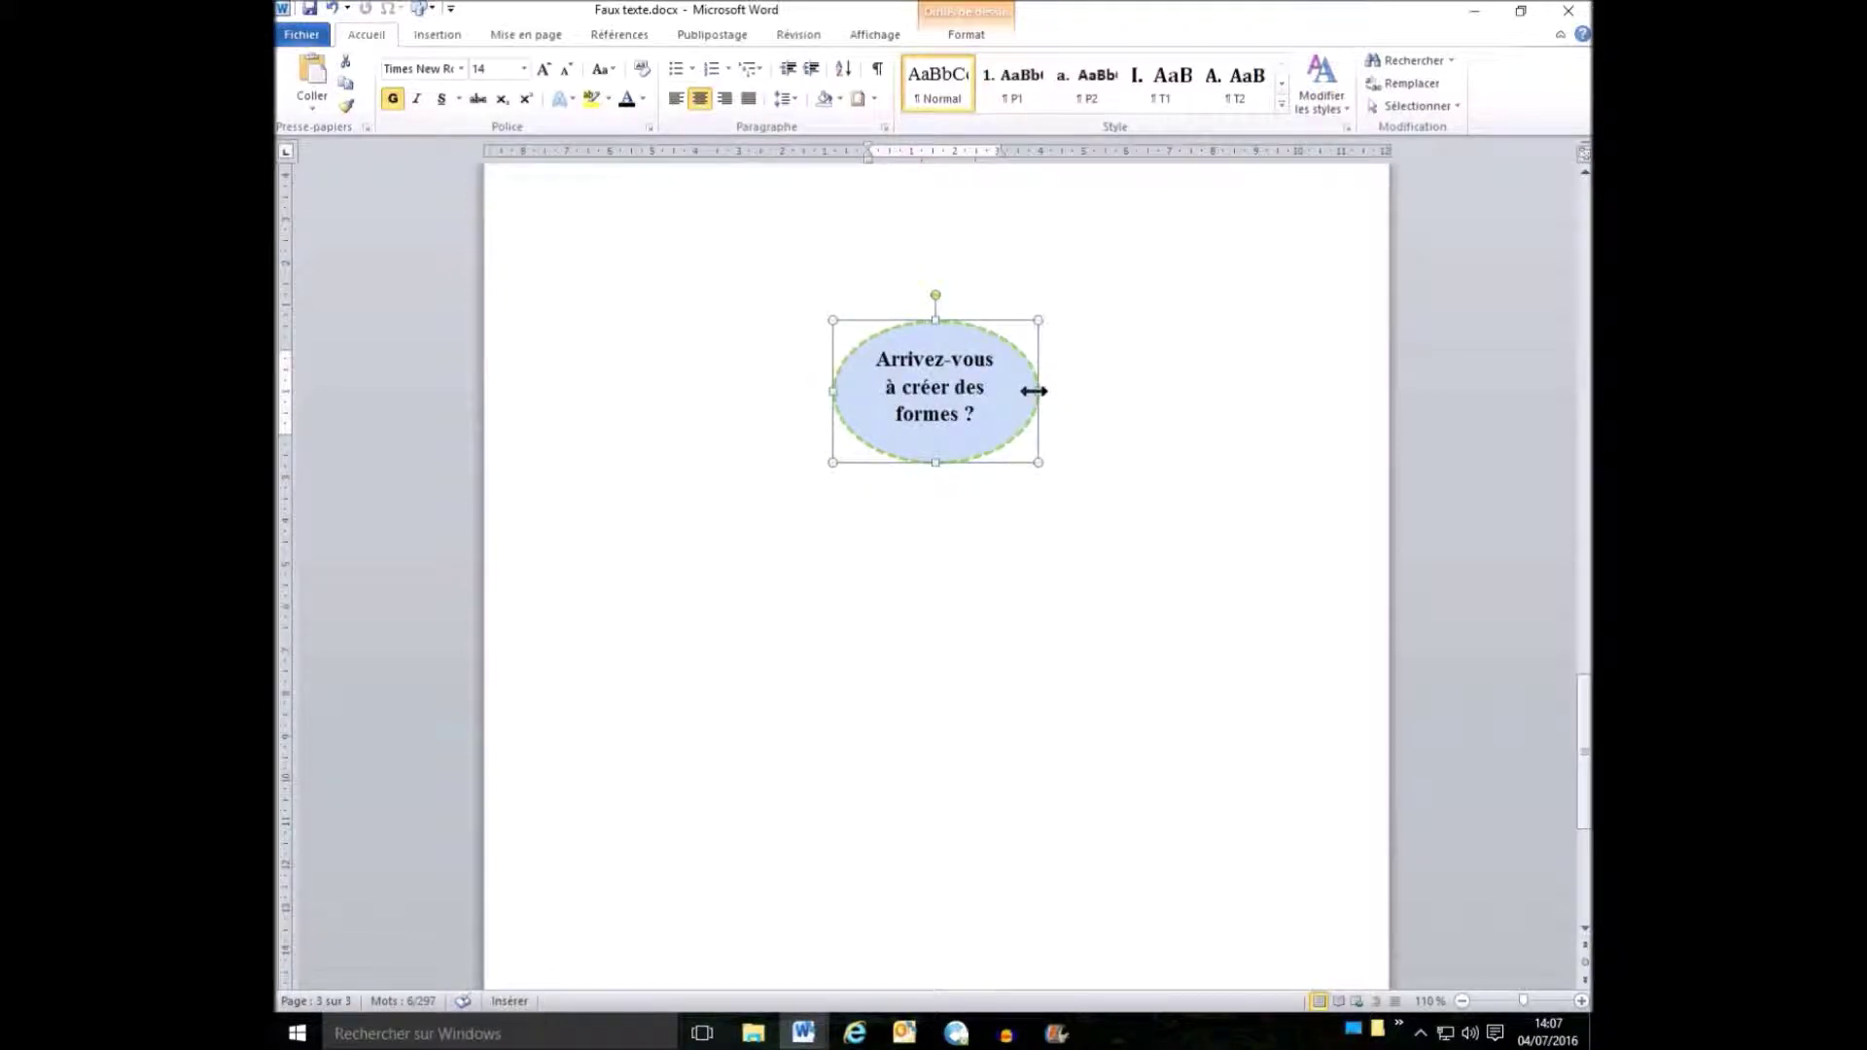
click(1004, 515)
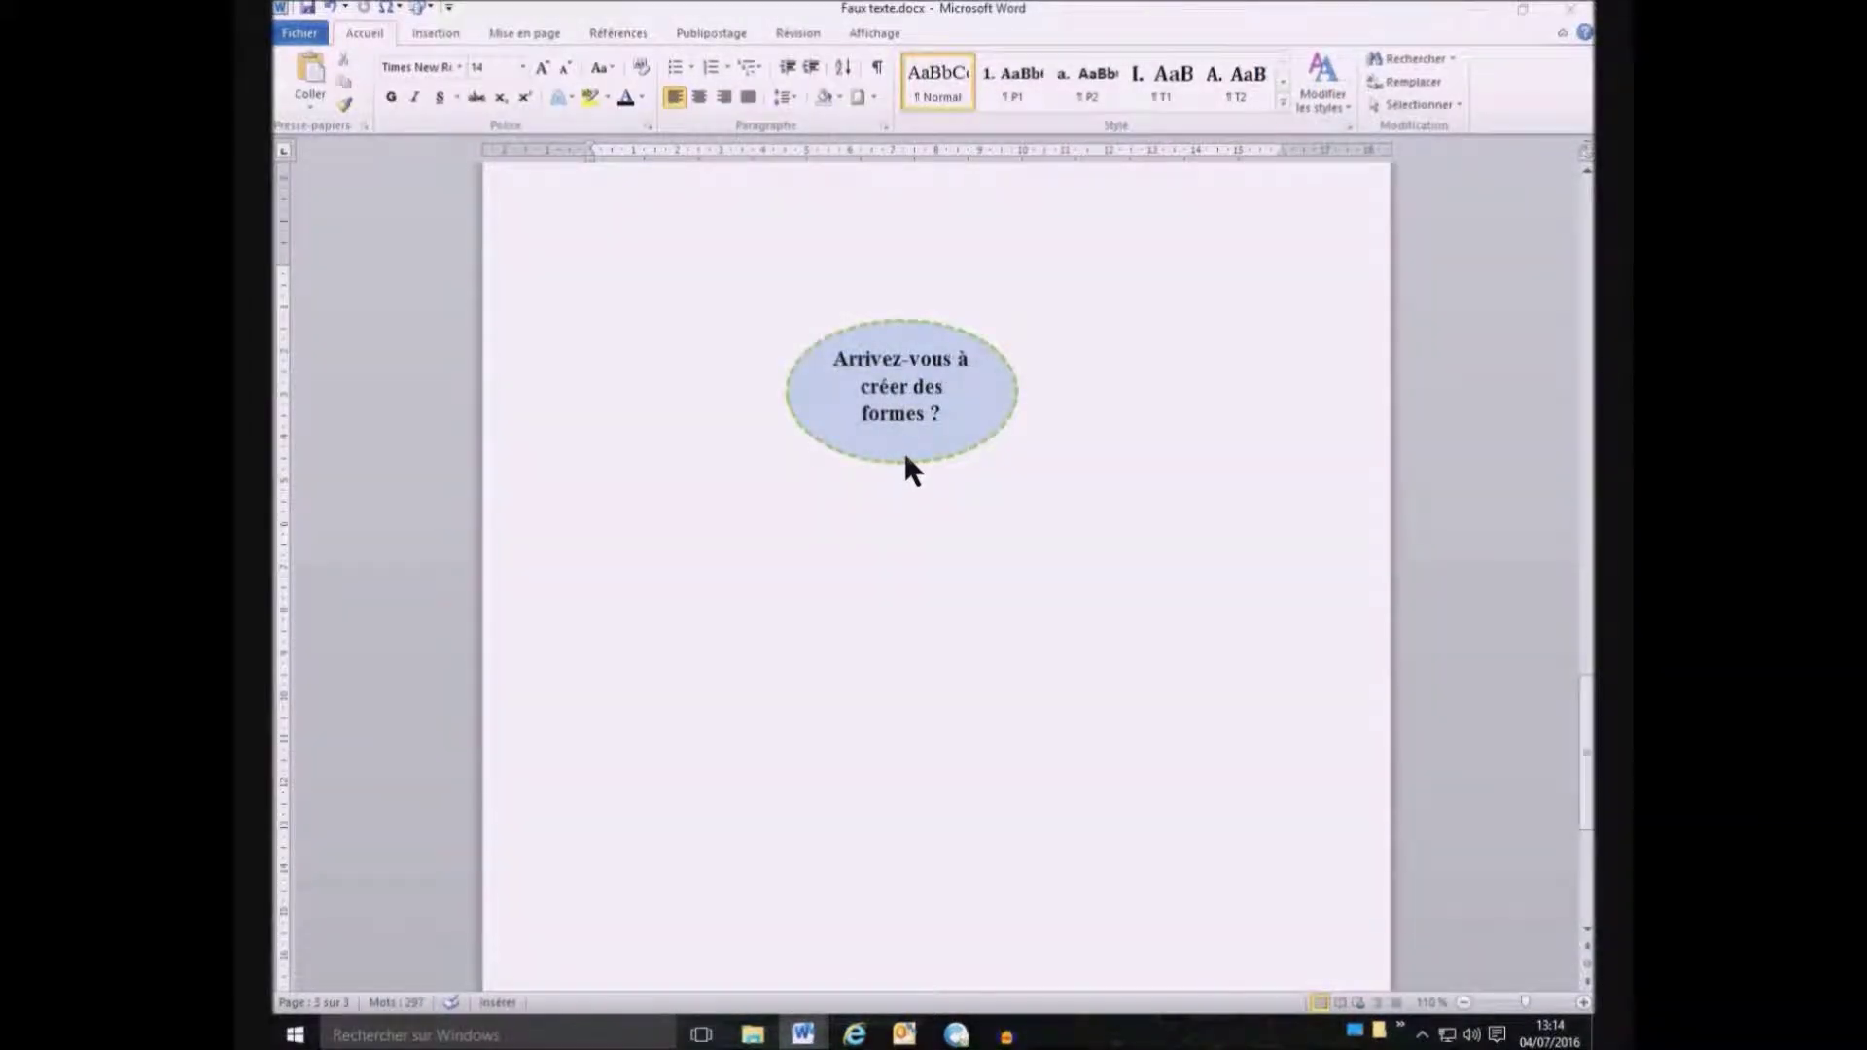
Align the ellipse horizontally as "Centré" relative to "Marge" in its layout options
click(906, 459)
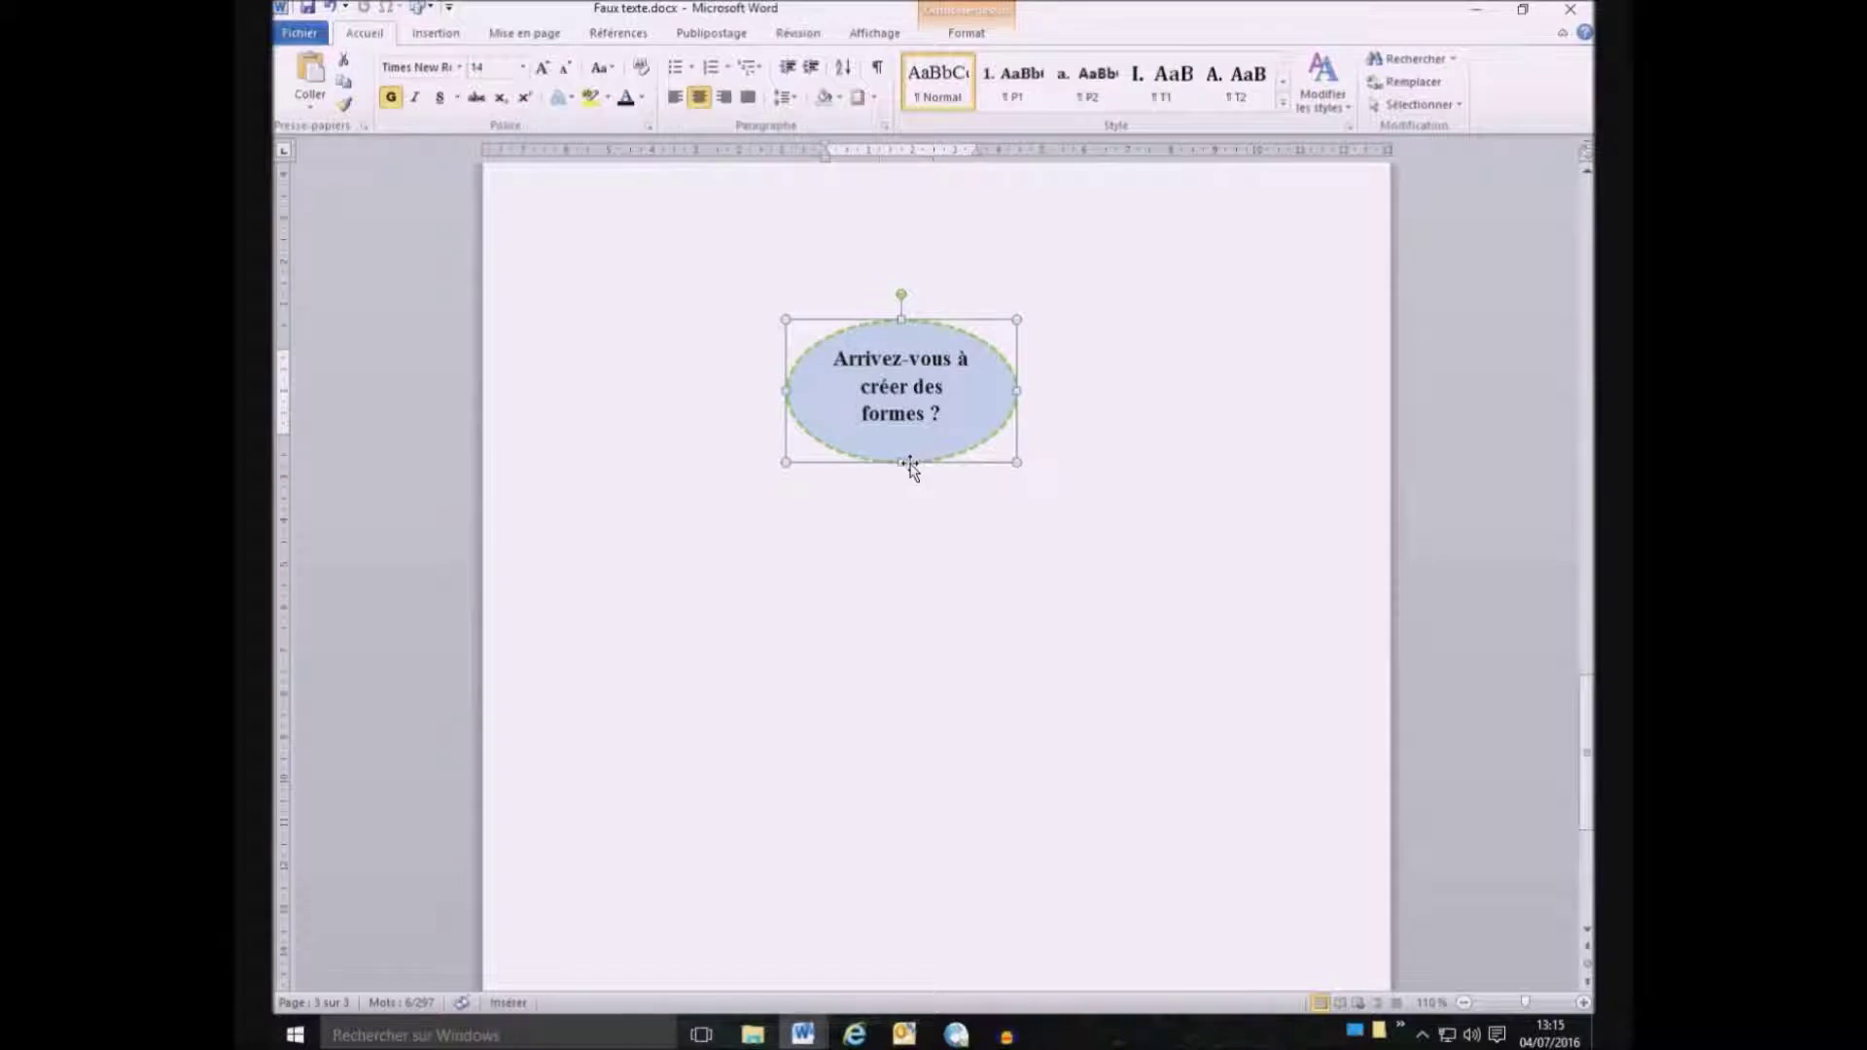
right_click(912, 467)
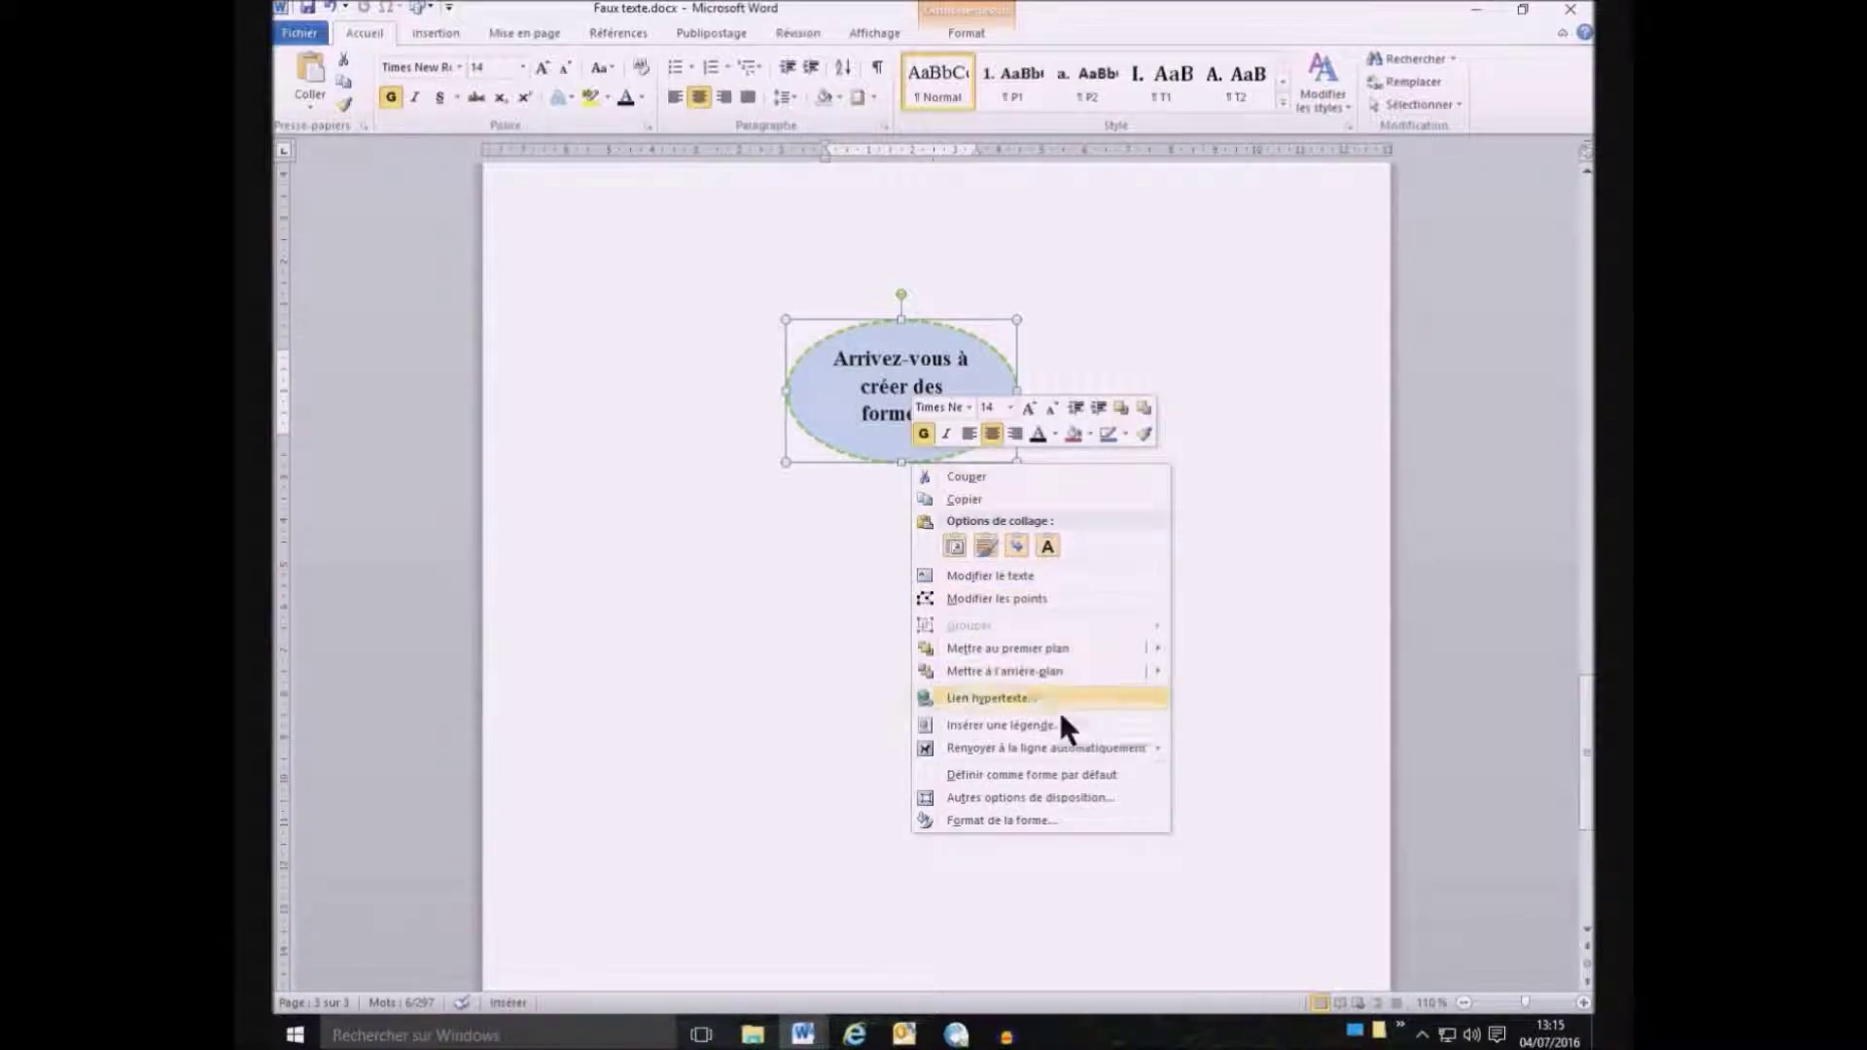
click(1066, 798)
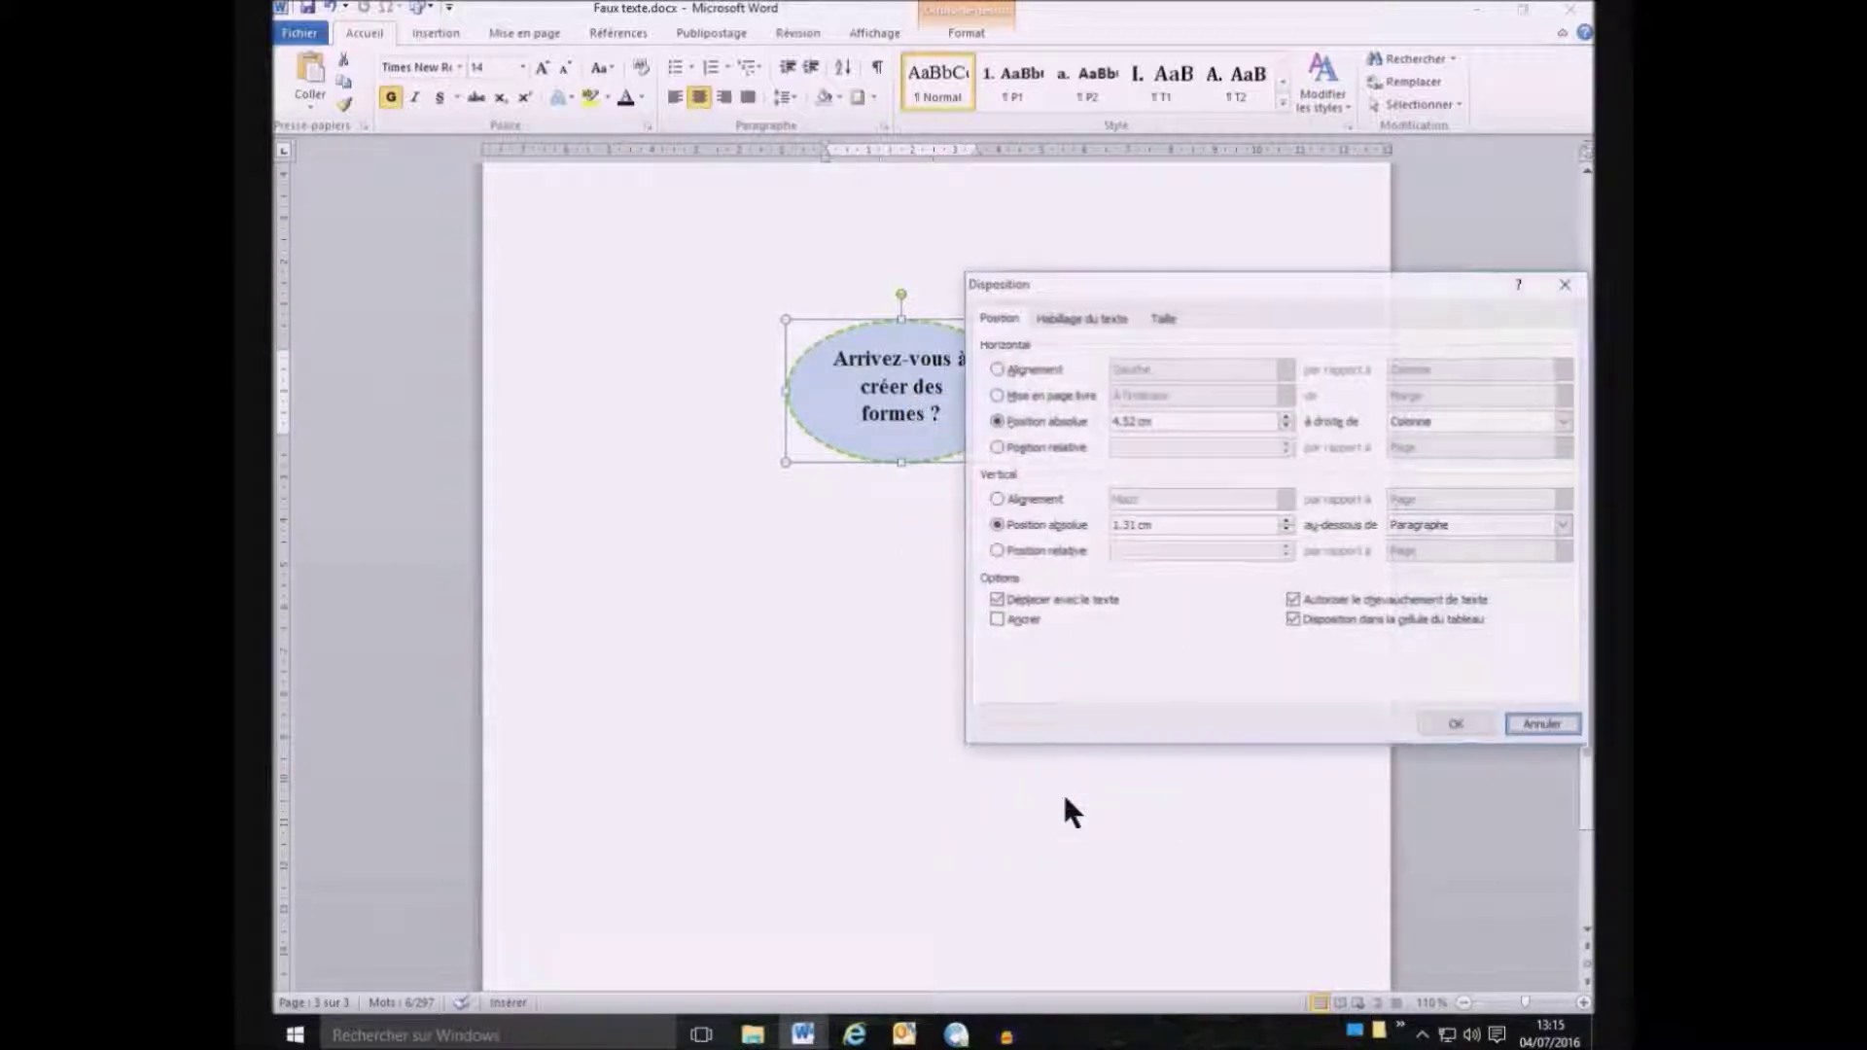
click(1009, 370)
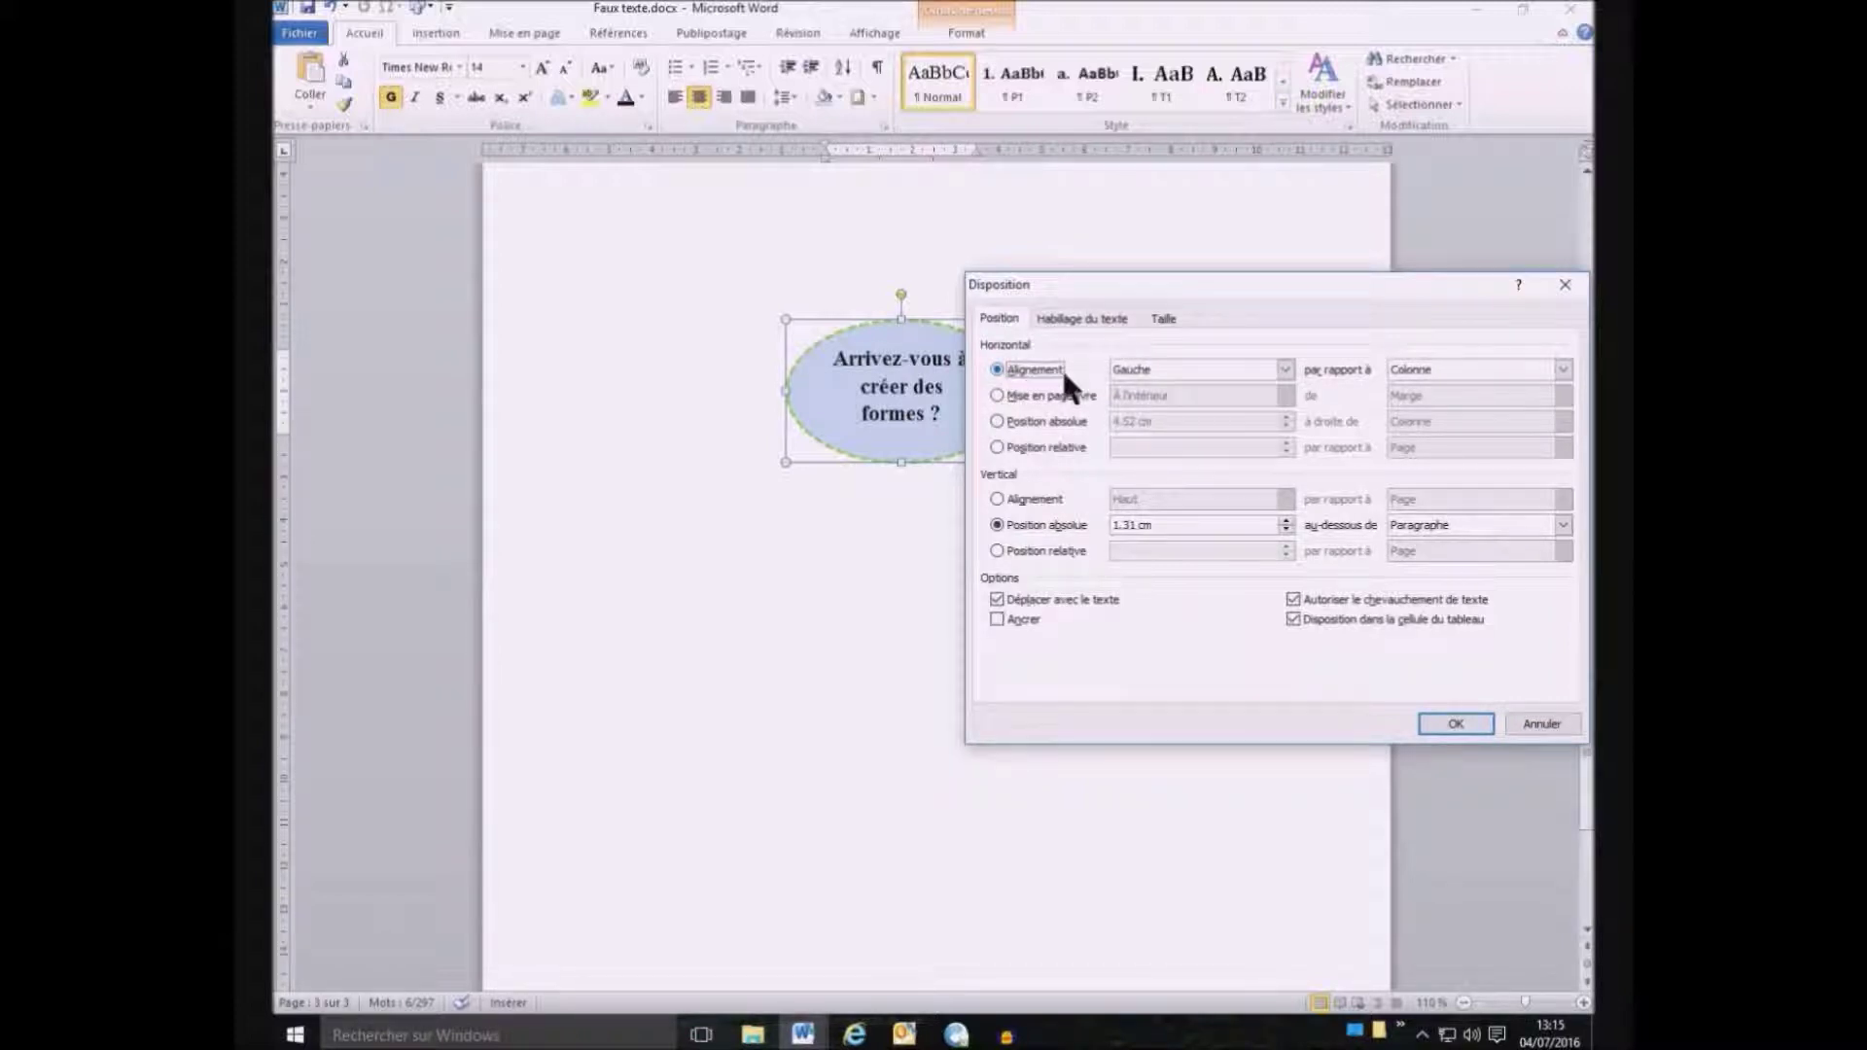
click(1286, 369)
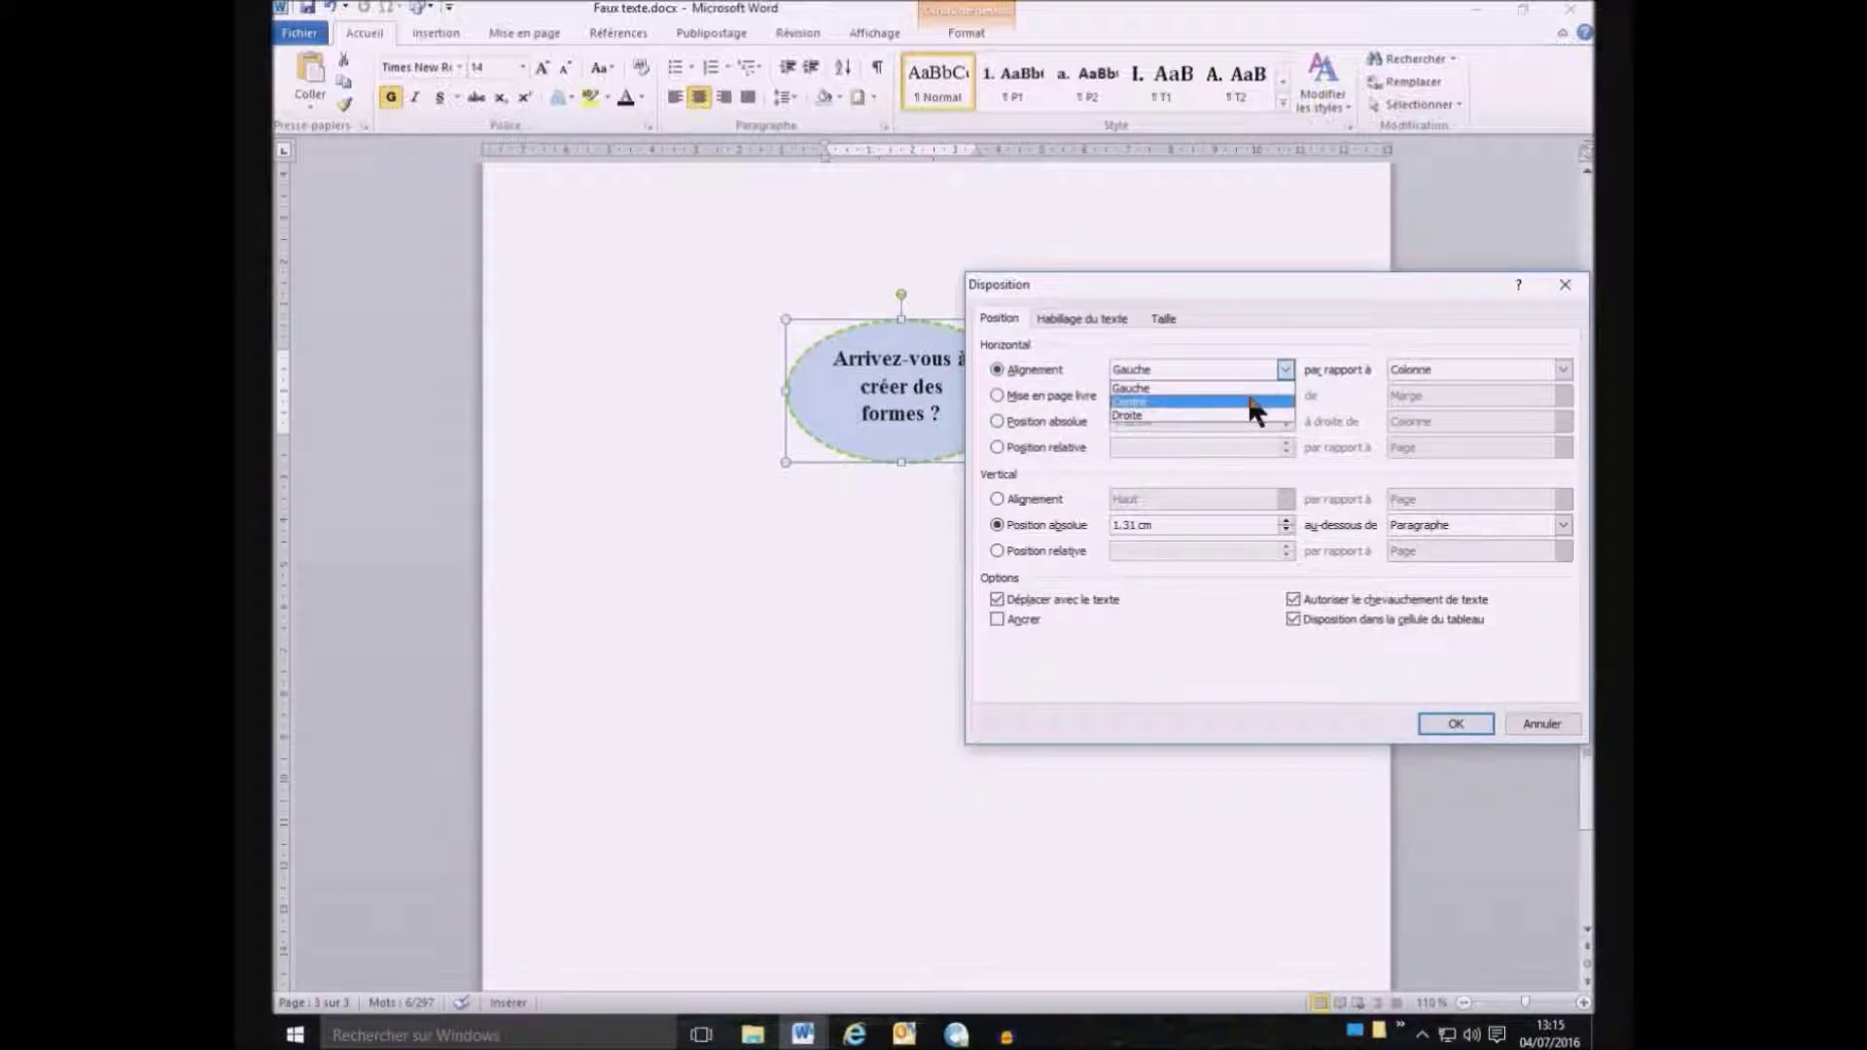
click(1255, 396)
click(1559, 367)
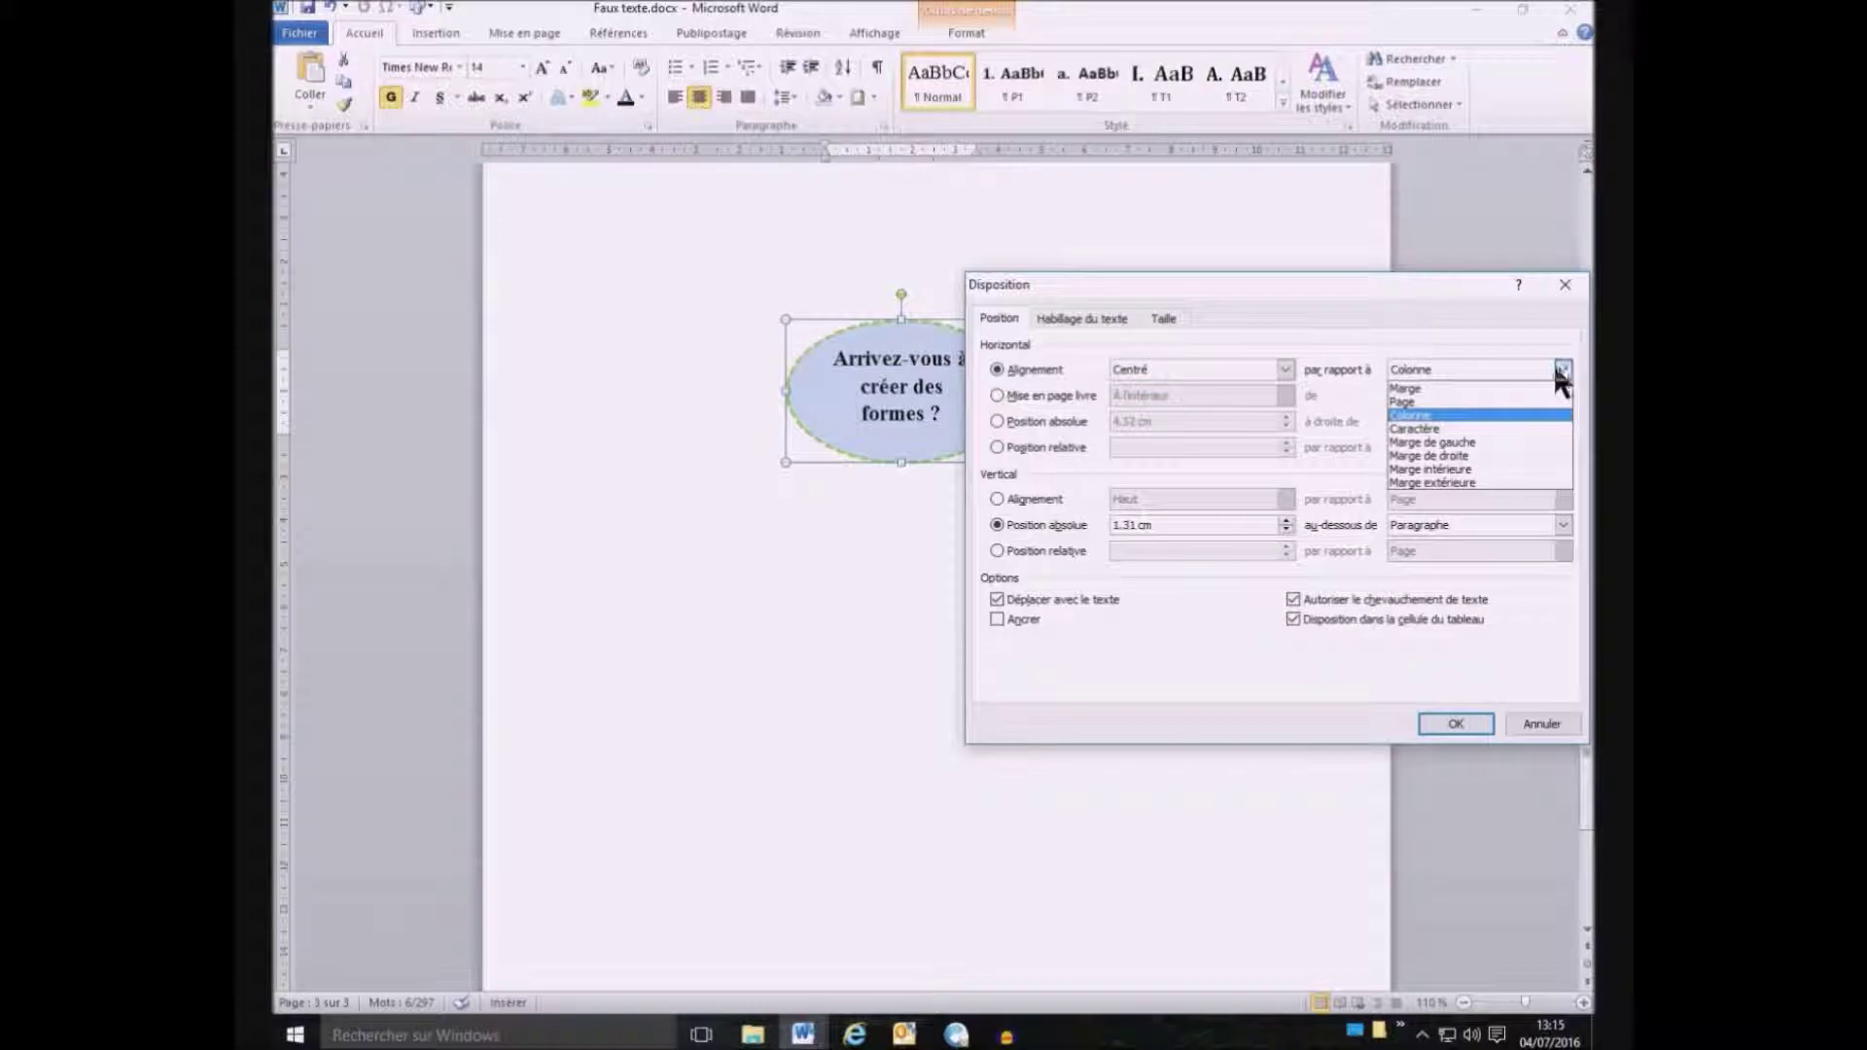
click(1498, 388)
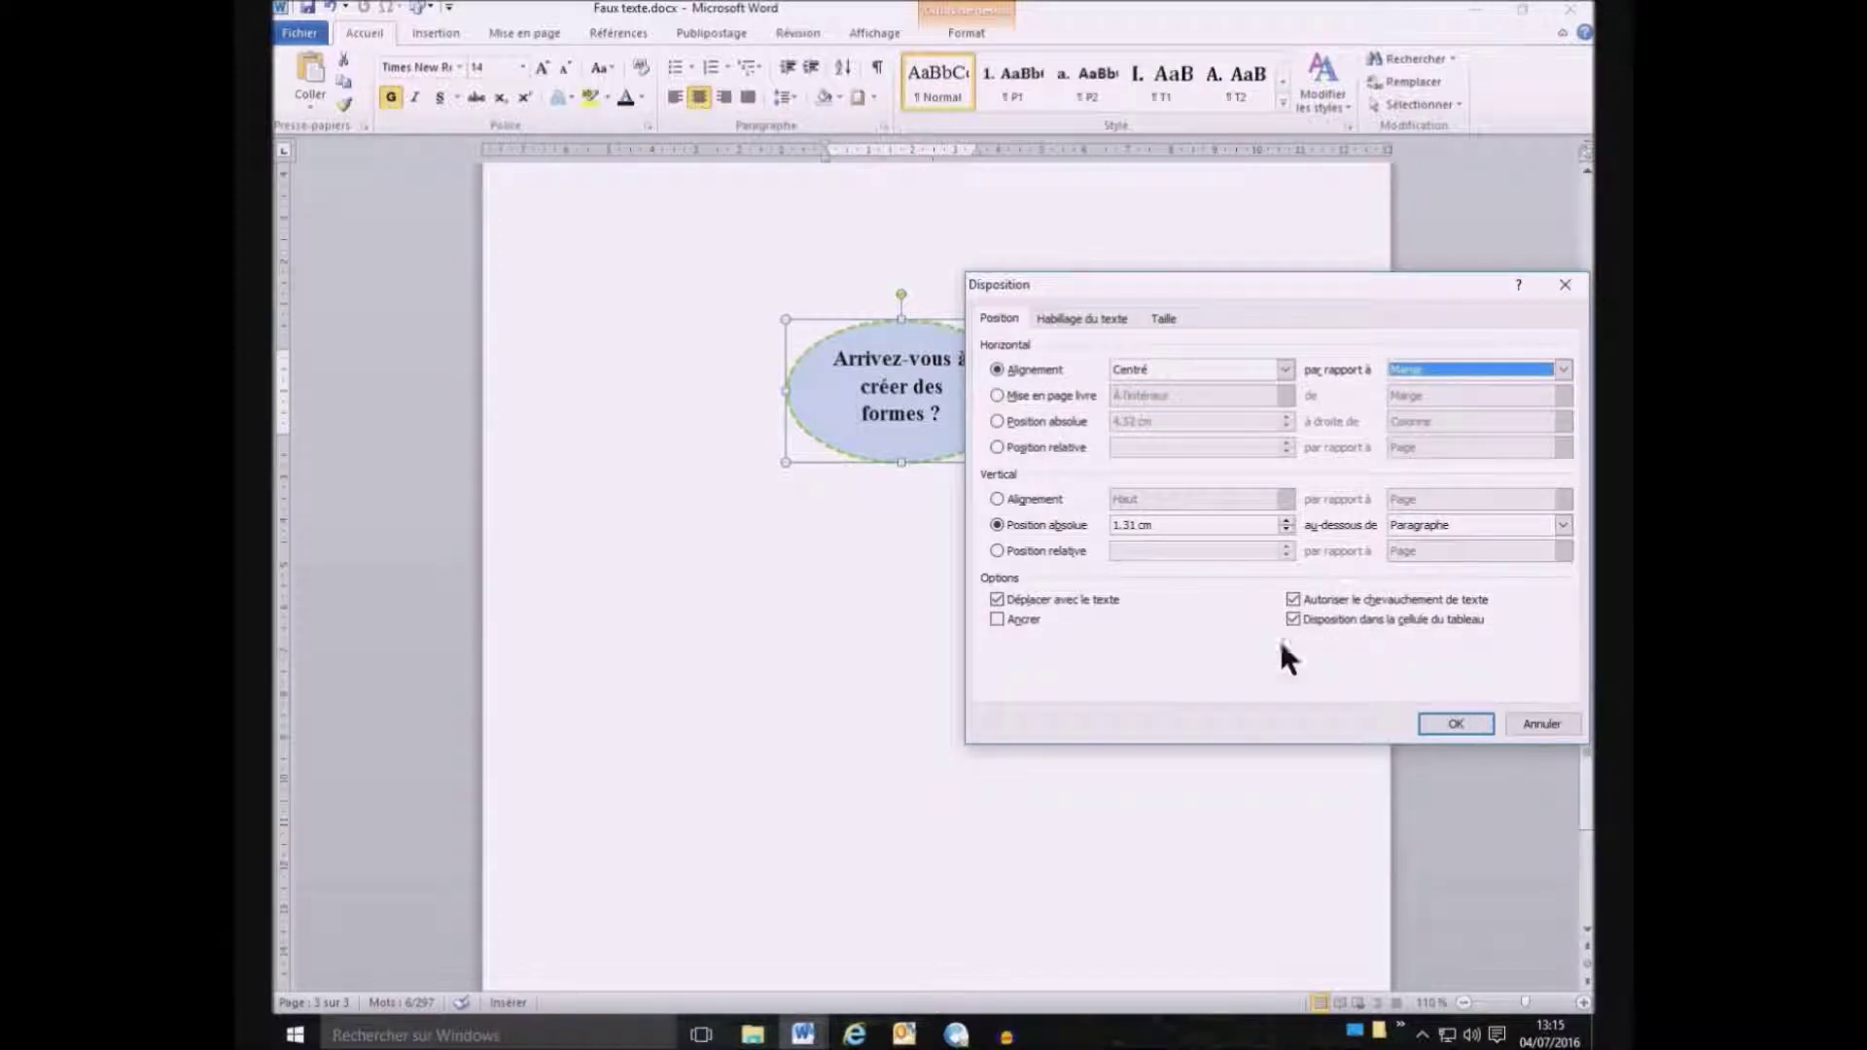
click(1452, 724)
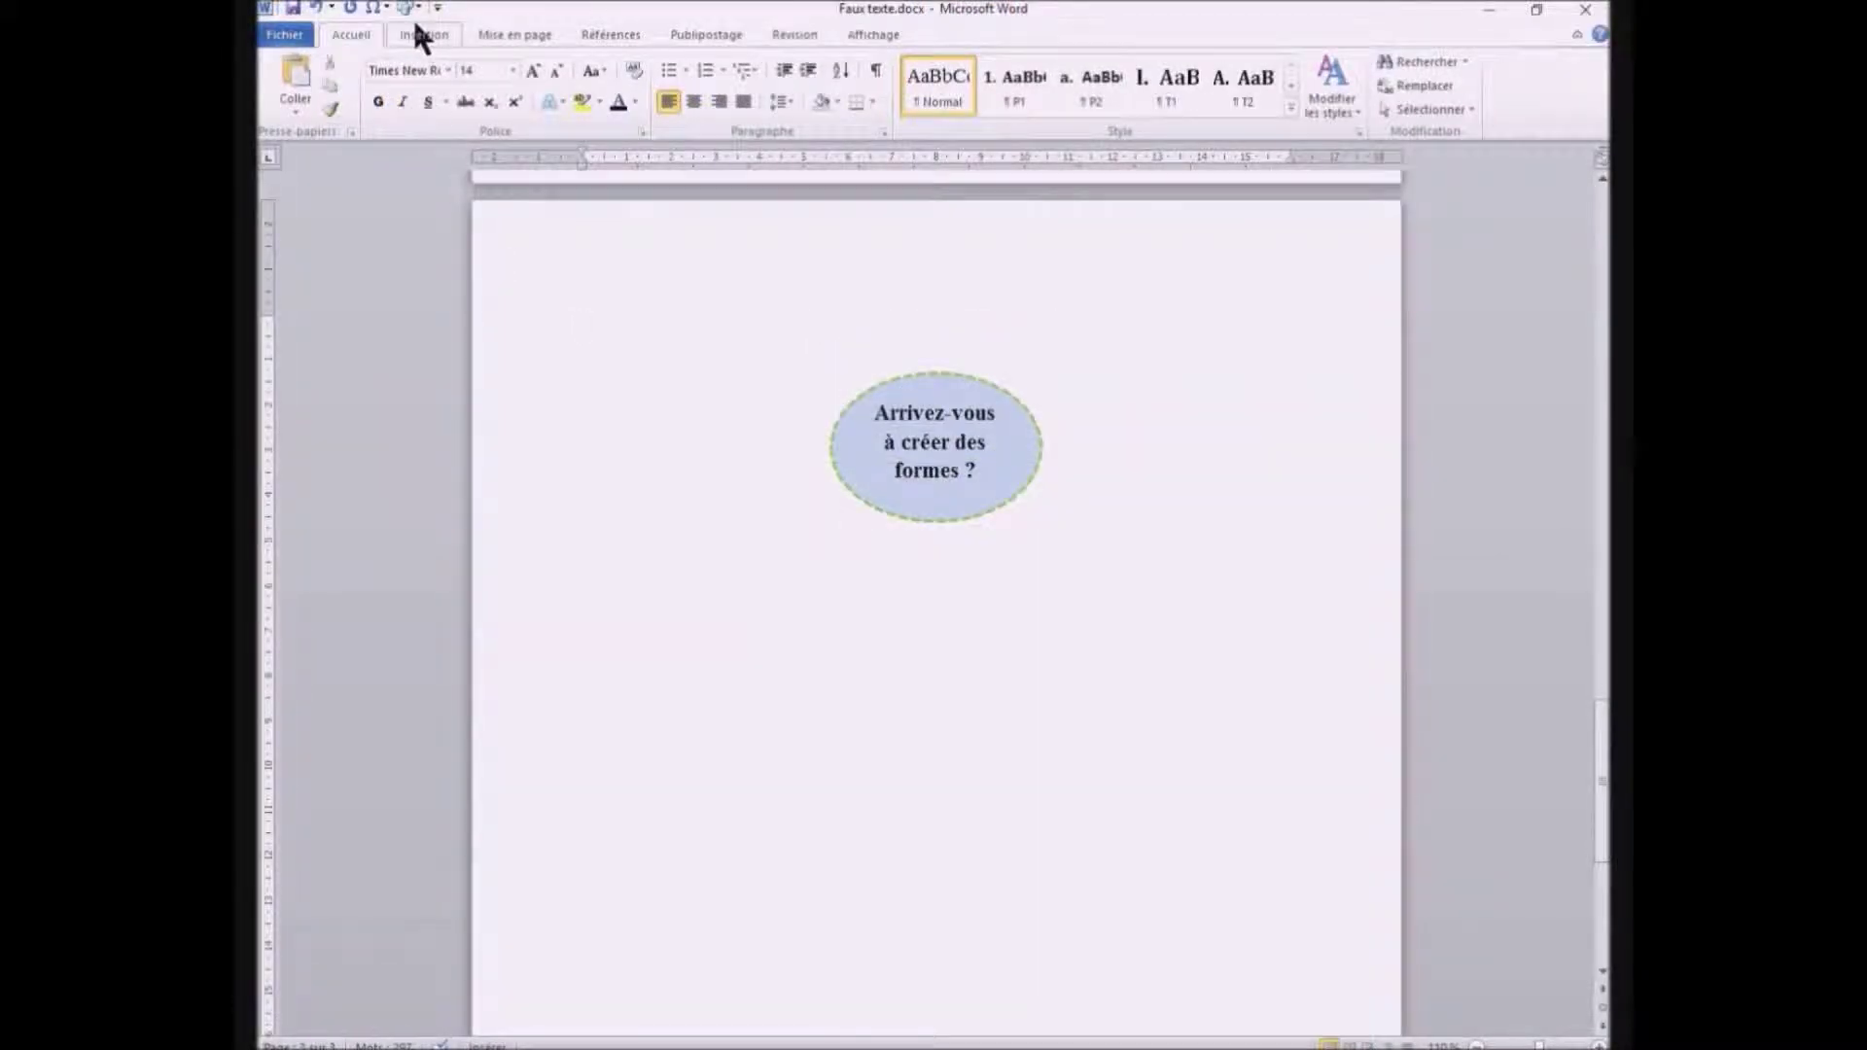
Draw a rounded rectangle about 2.6 cm high and 4.6 cm wide below and to the left of the ellipse
click(413, 9)
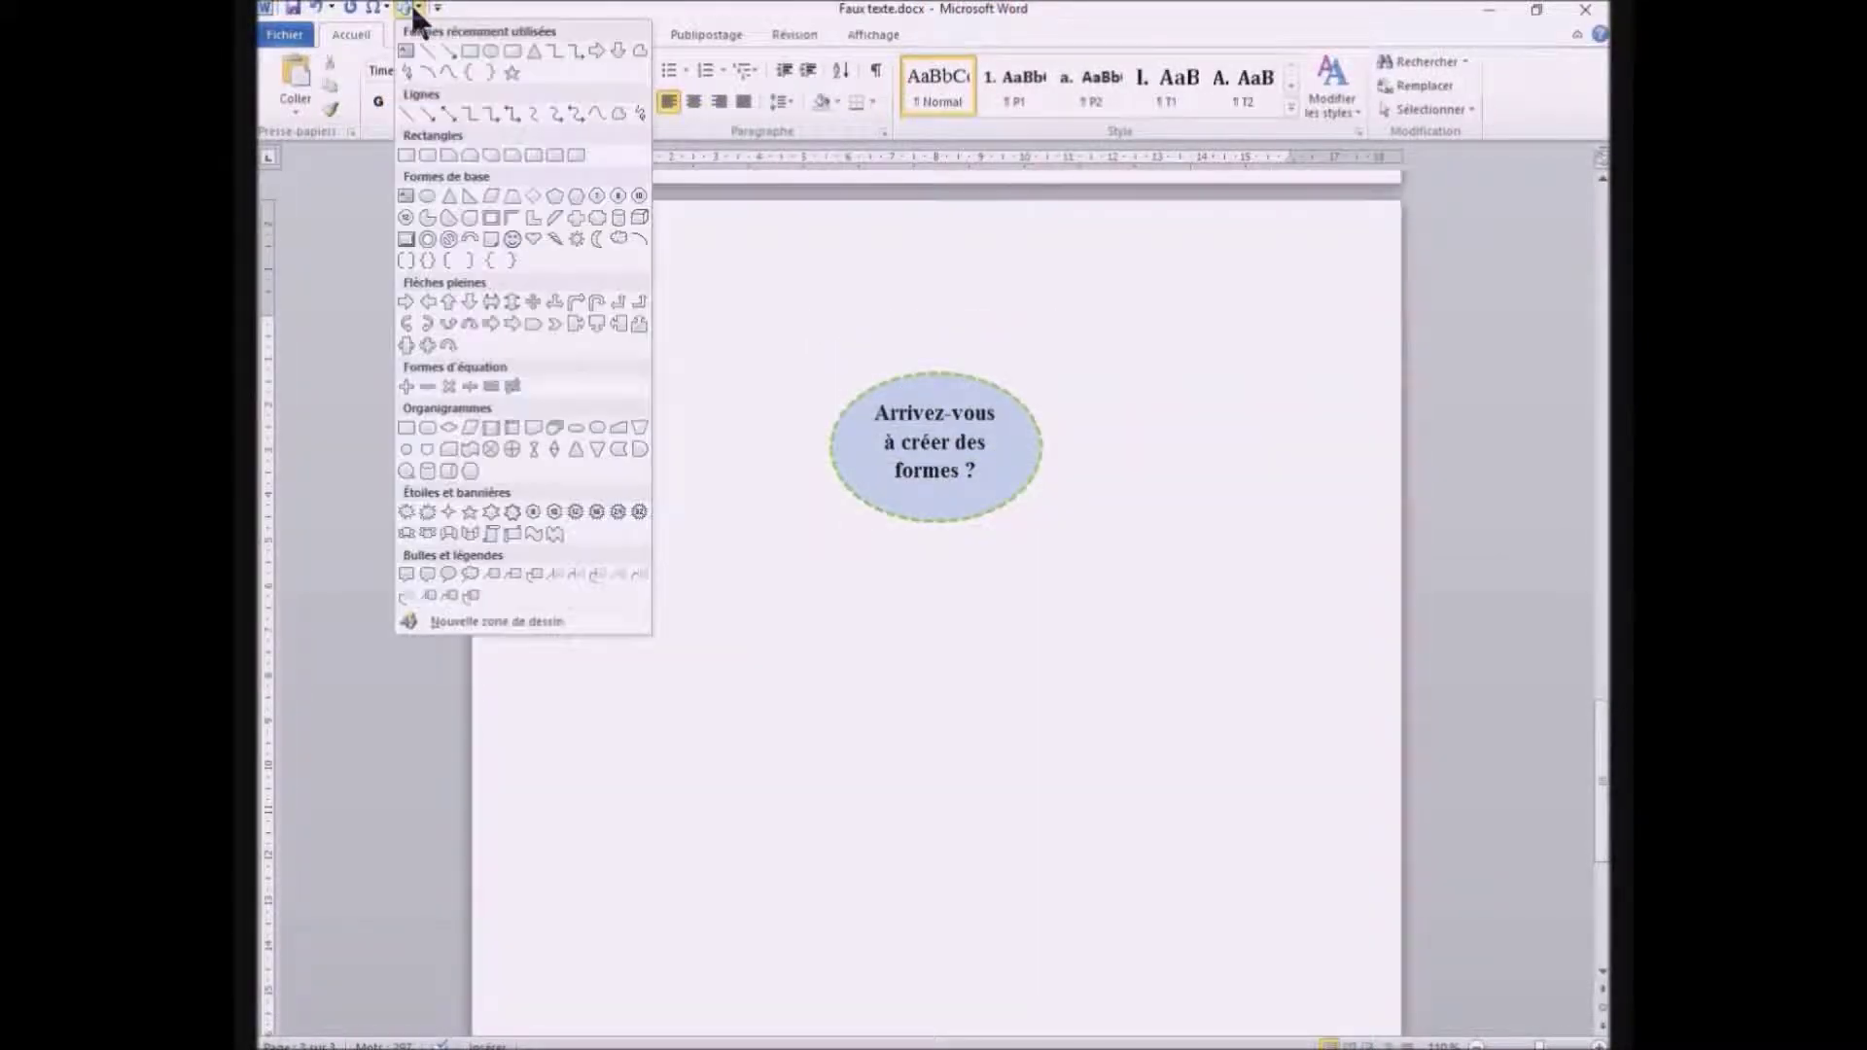
click(512, 47)
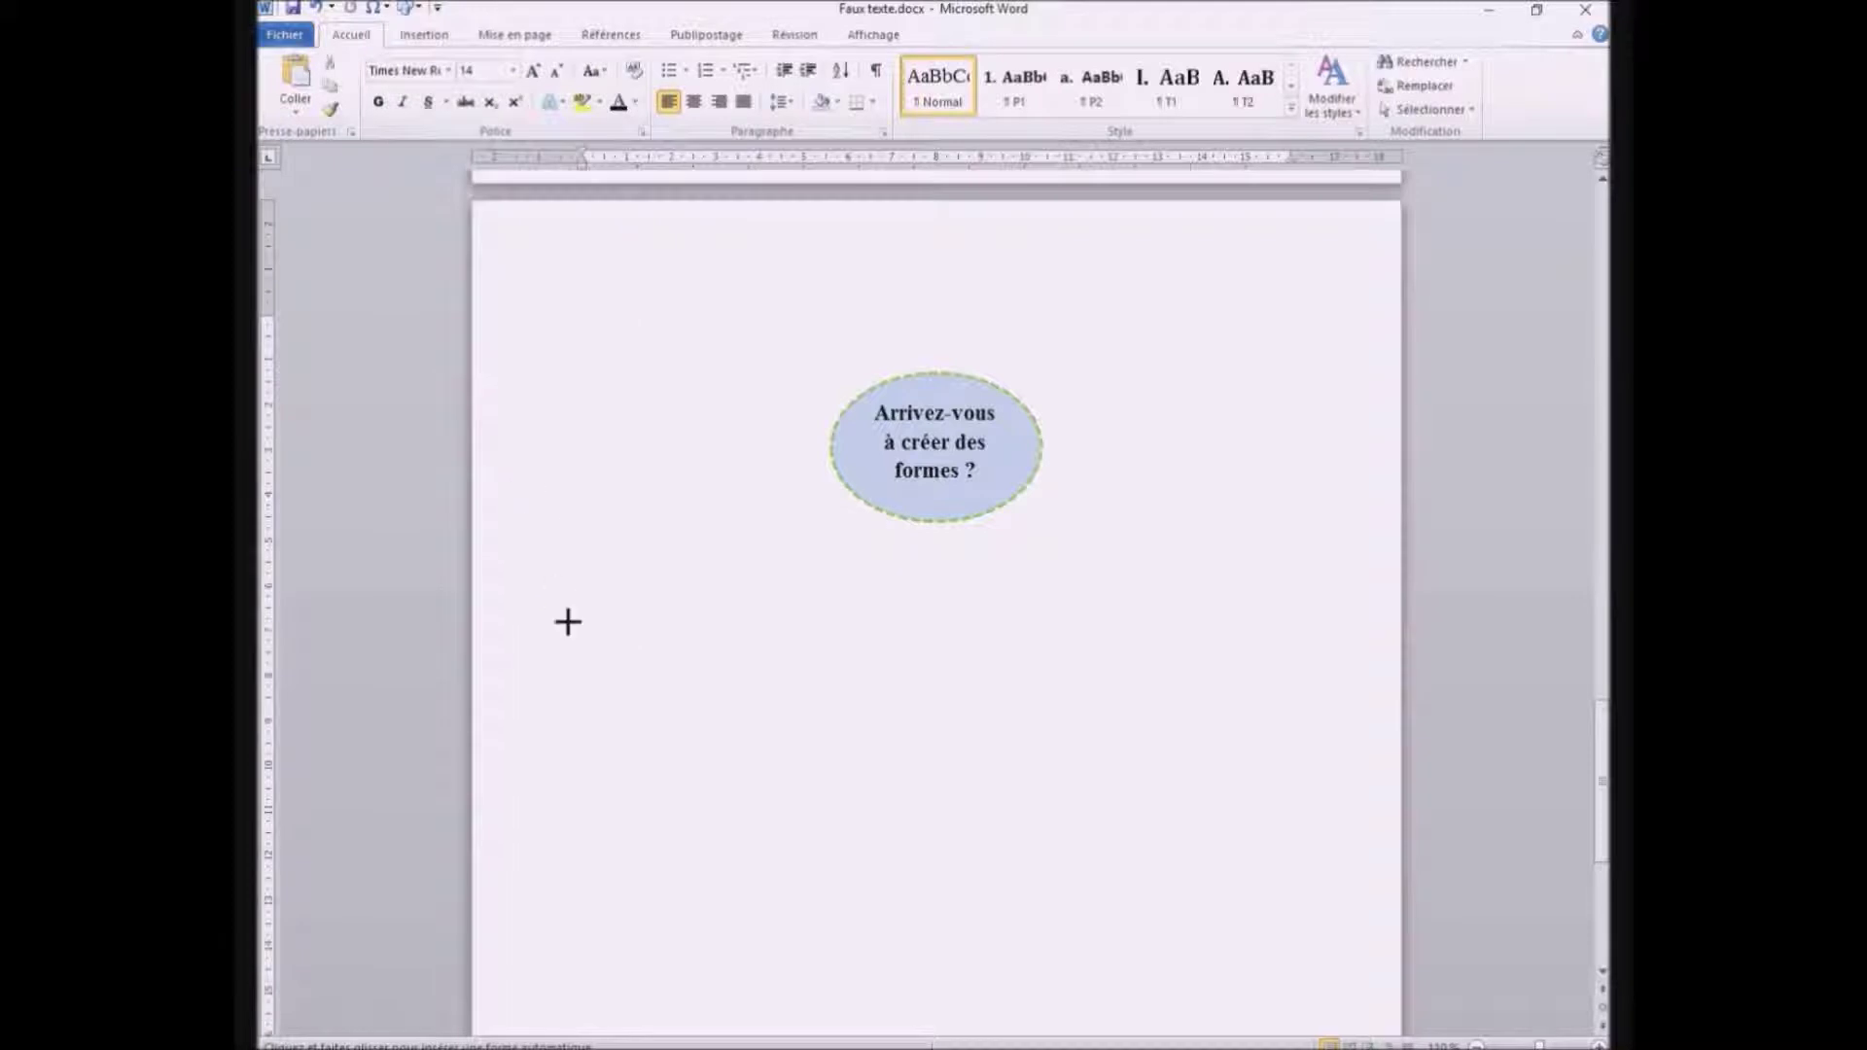
mouse_move(580, 618)
mouse_down()
mouse_move(579, 651)
mouse_move(775, 712)
mouse_move(788, 736)
mouse_up()
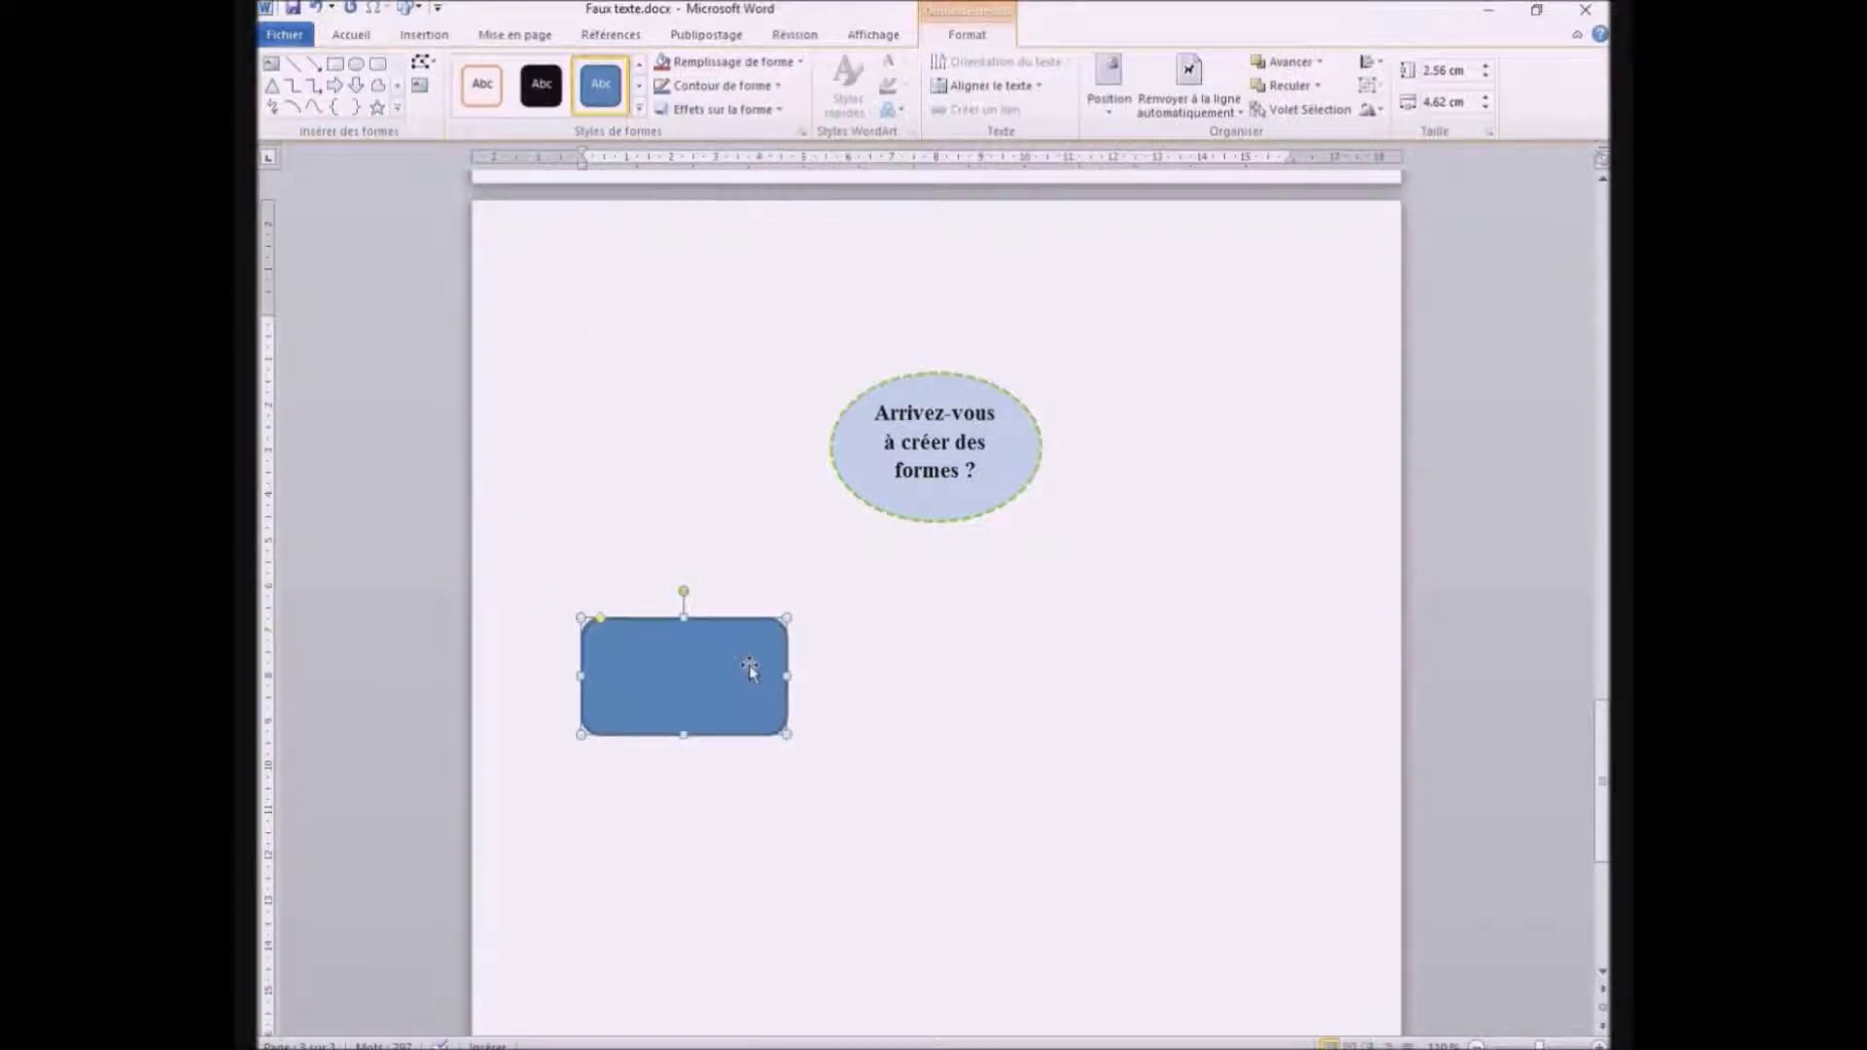
Duplicate the rounded rectangle and place the copy to the right of the original
right_click(750, 669)
click(797, 696)
right_click(918, 652)
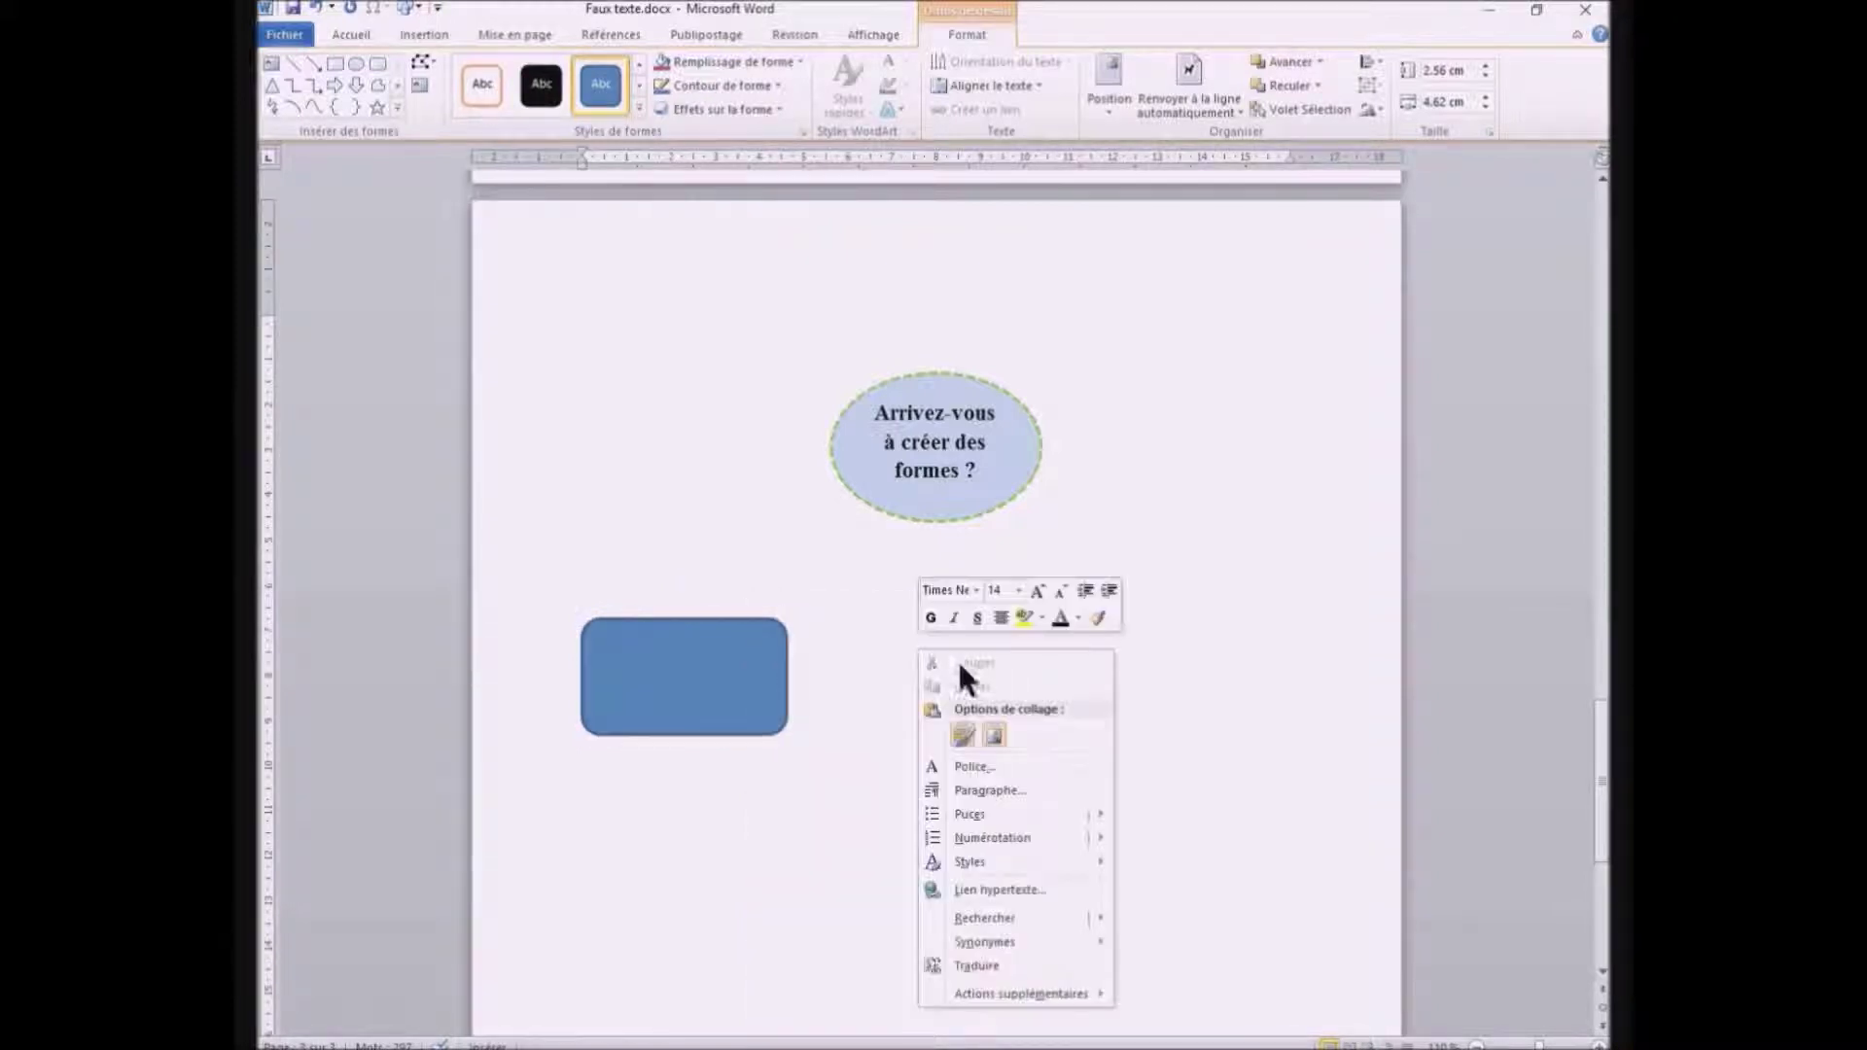
click(965, 737)
drag(665, 677, 925, 677)
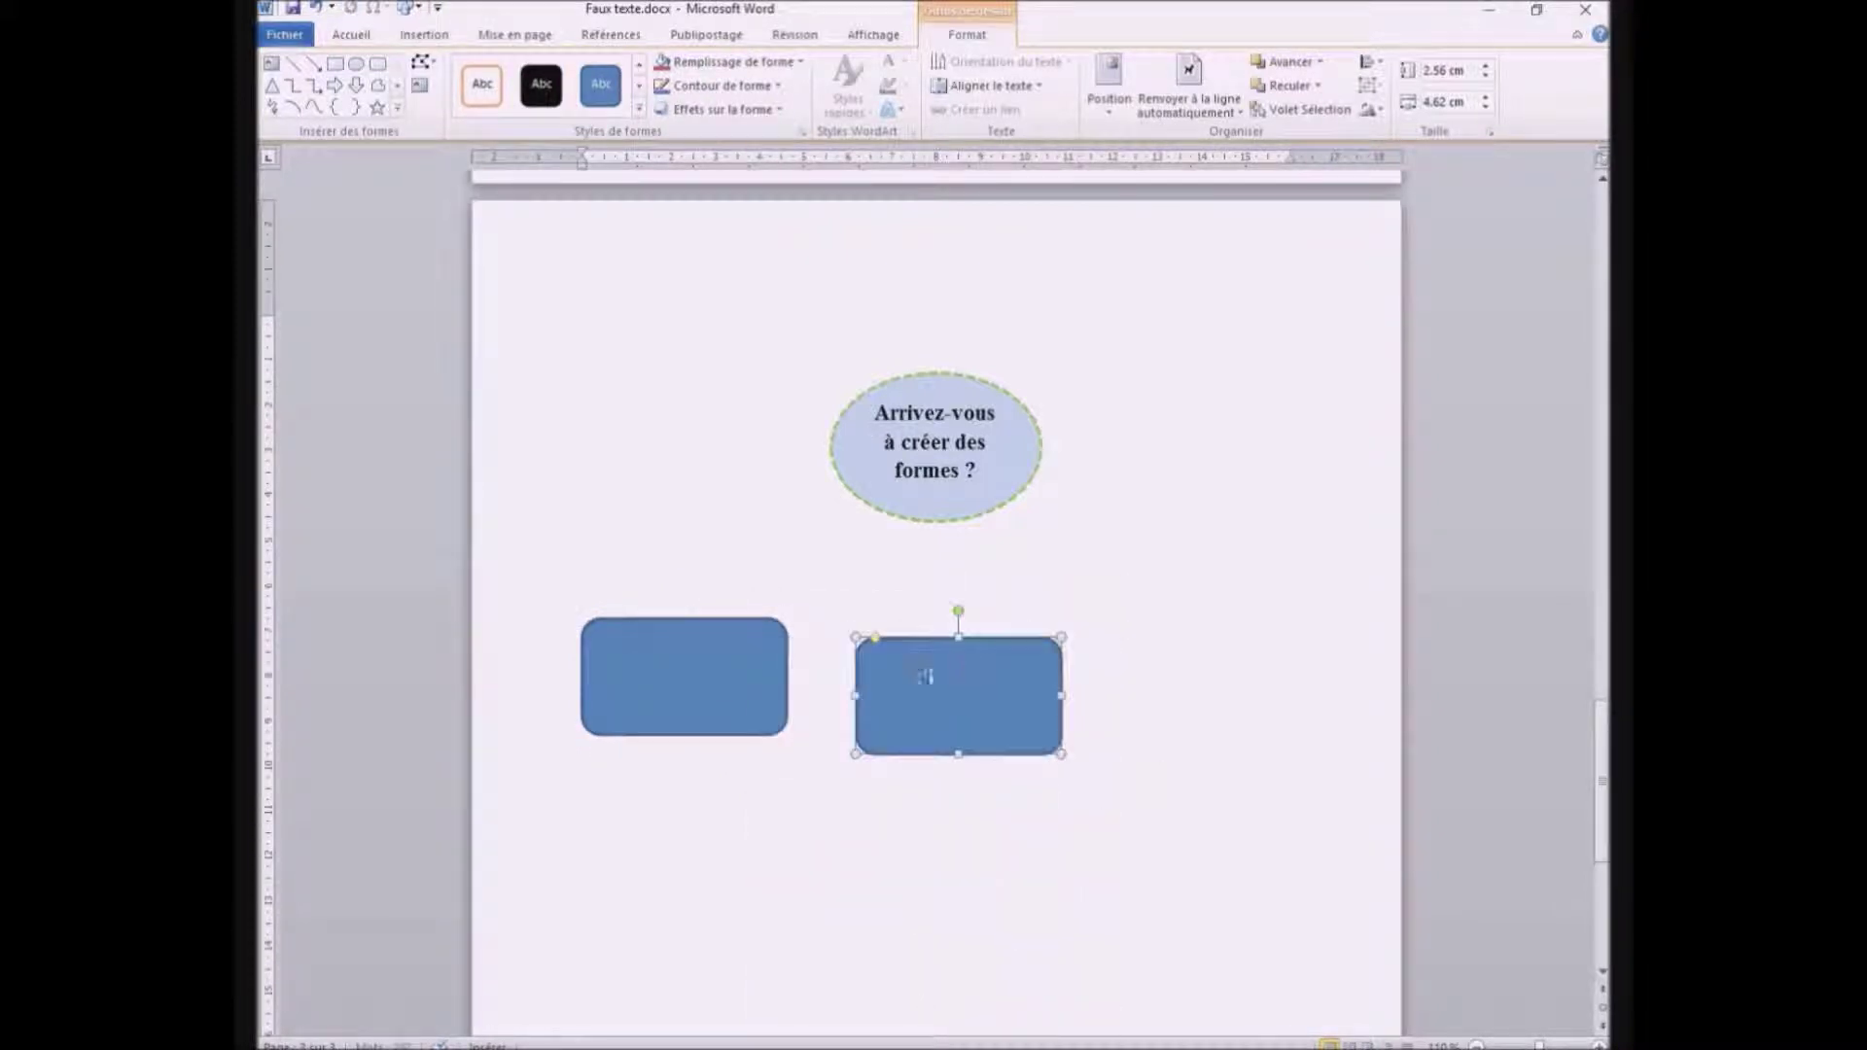
Align the left rounded rectangle horizontally as "Gauche" relative to "Marge"
click(718, 662)
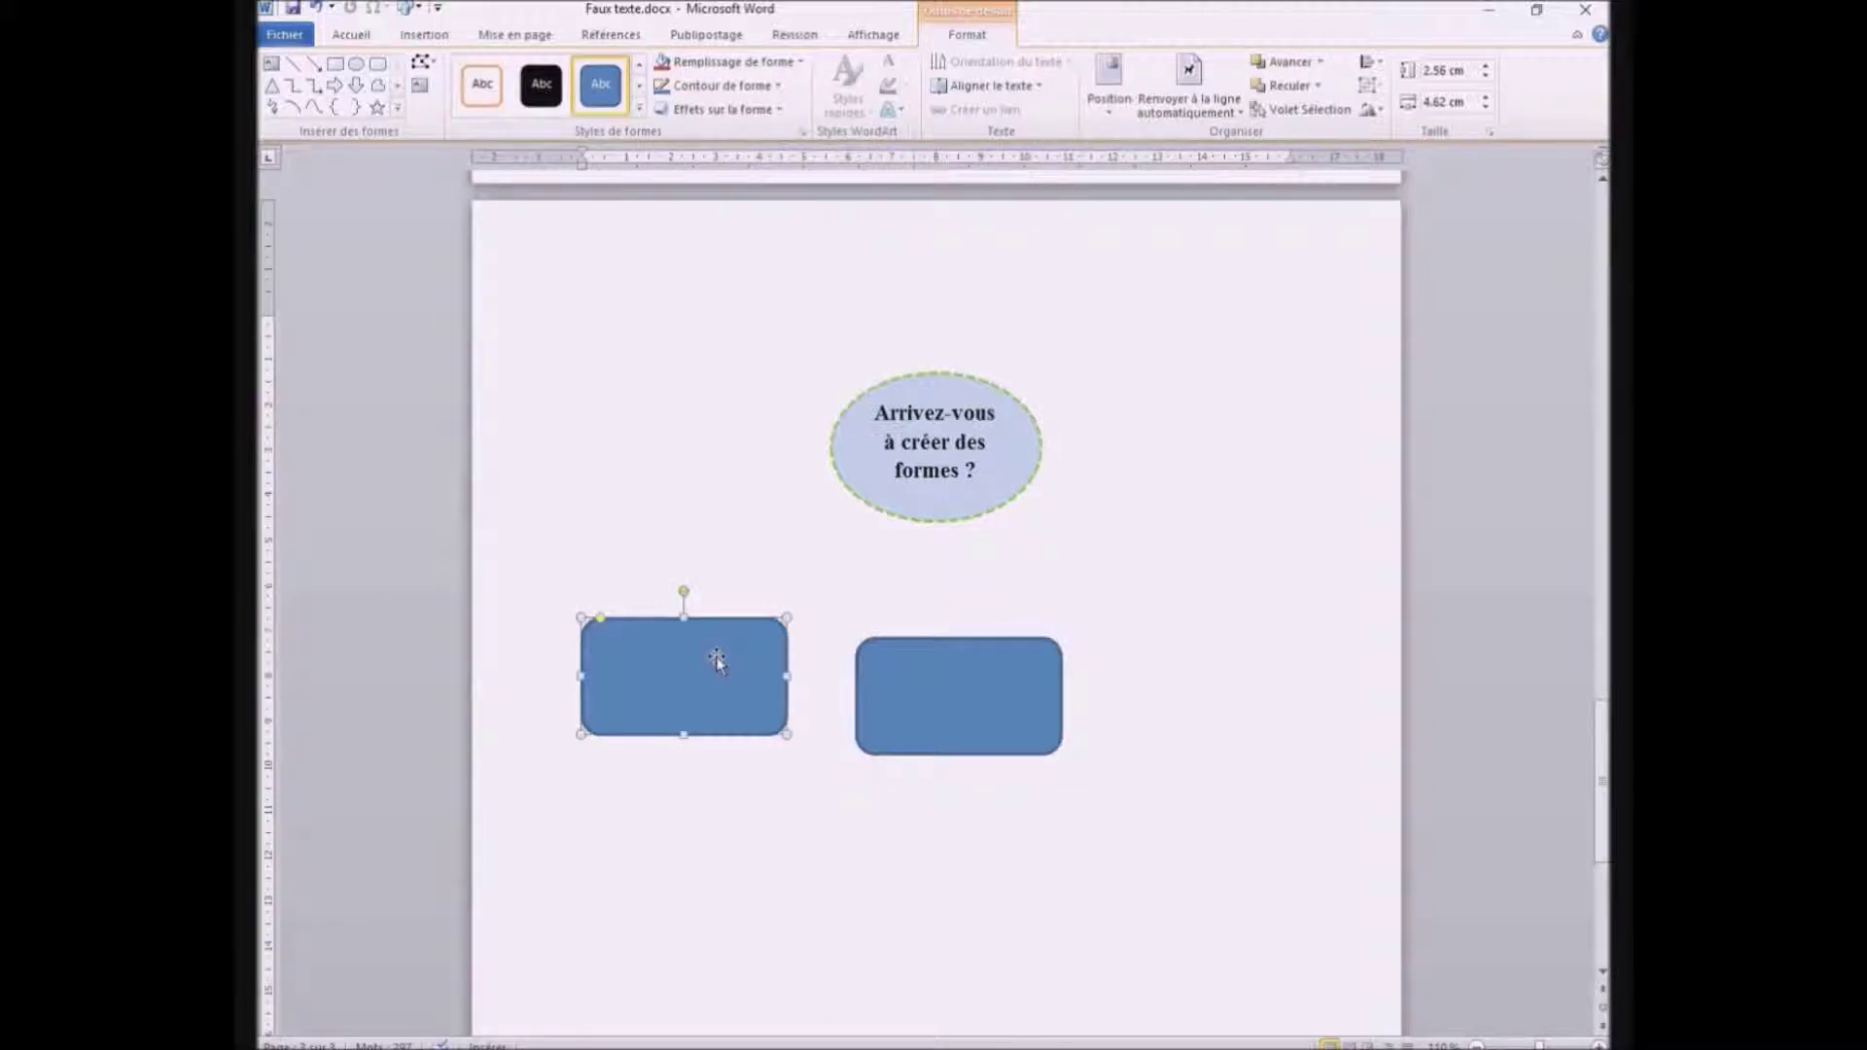
right_click(717, 662)
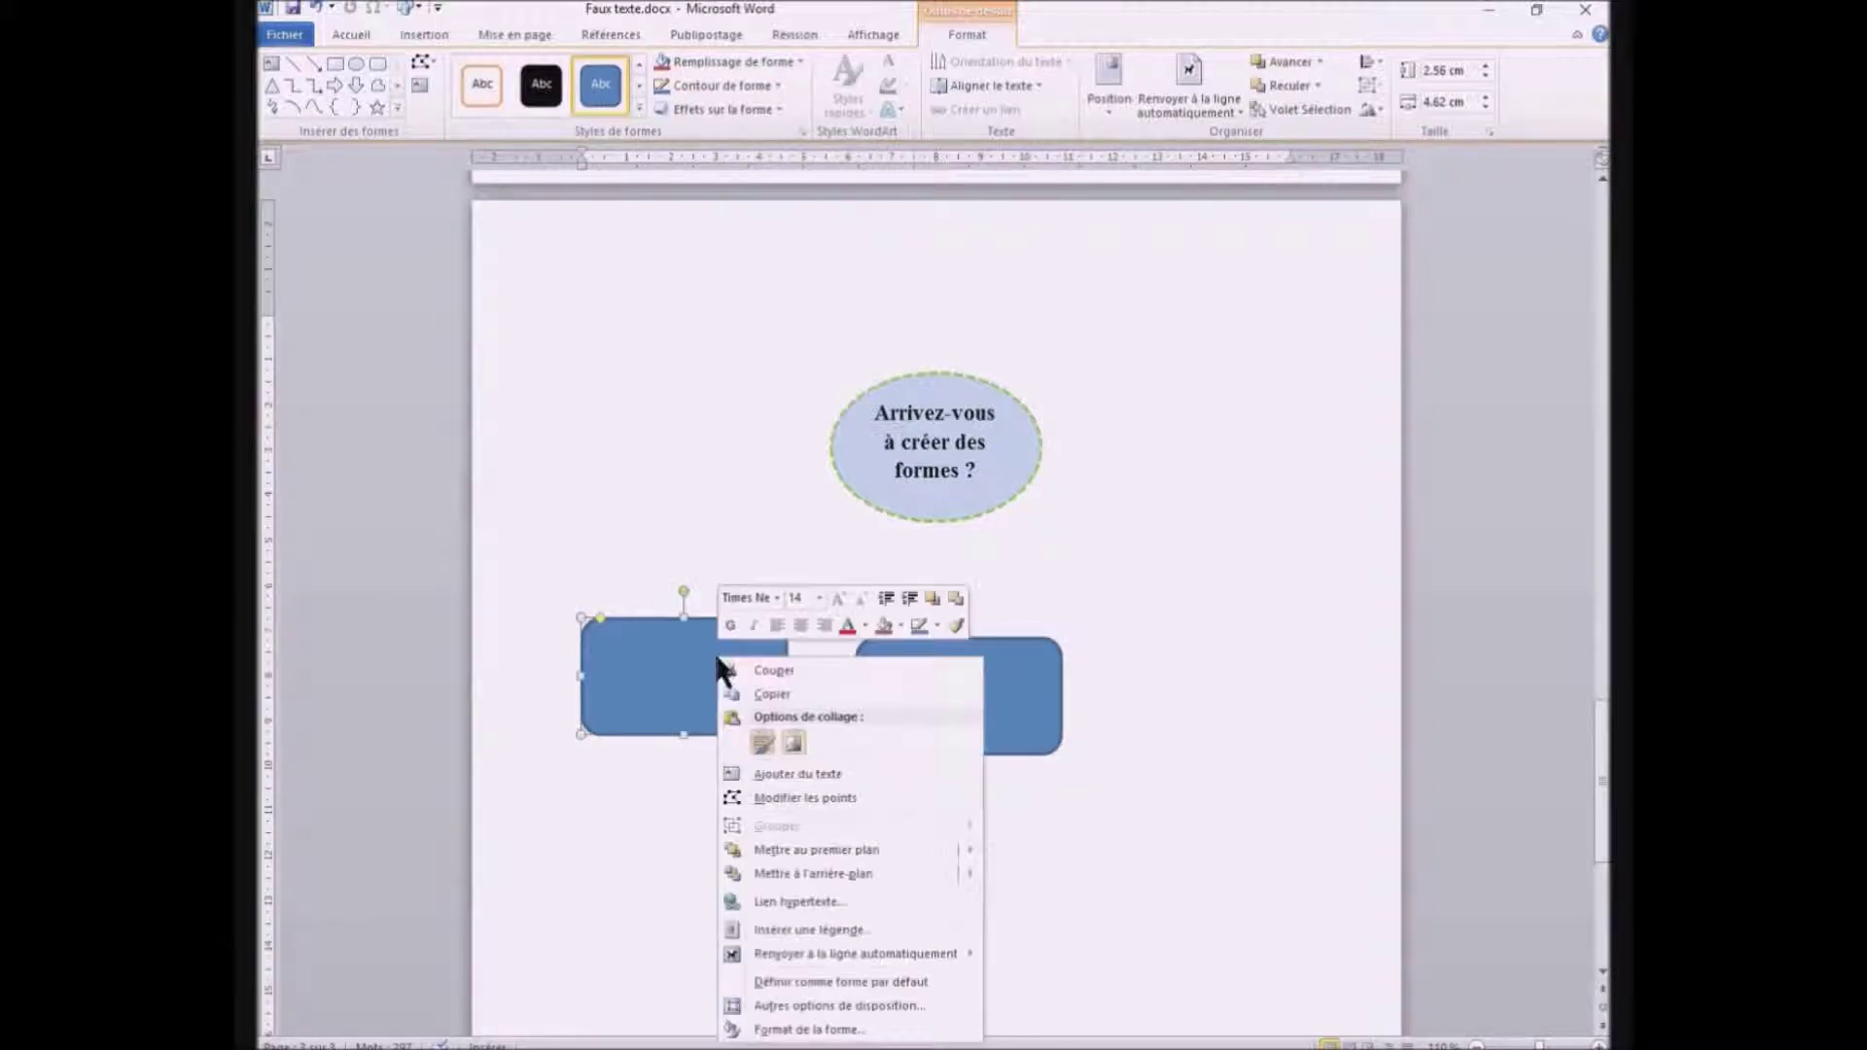
click(794, 1004)
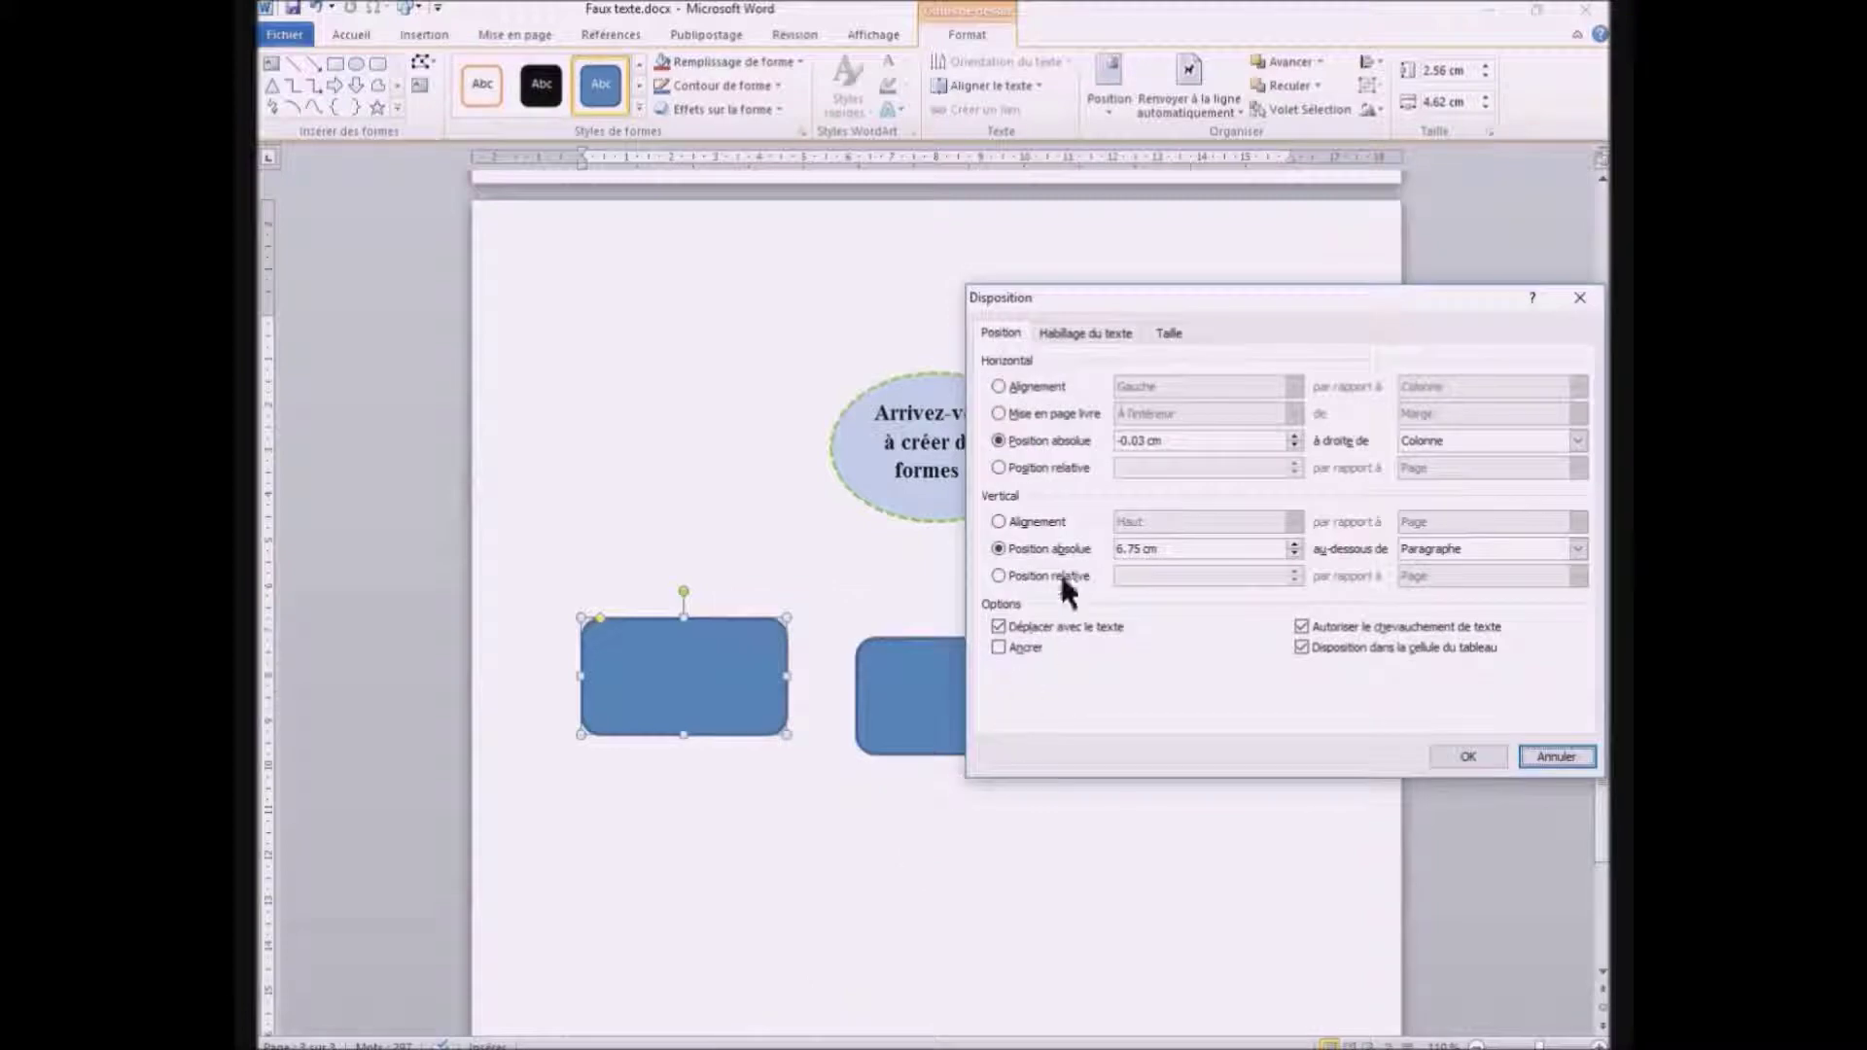
click(1027, 386)
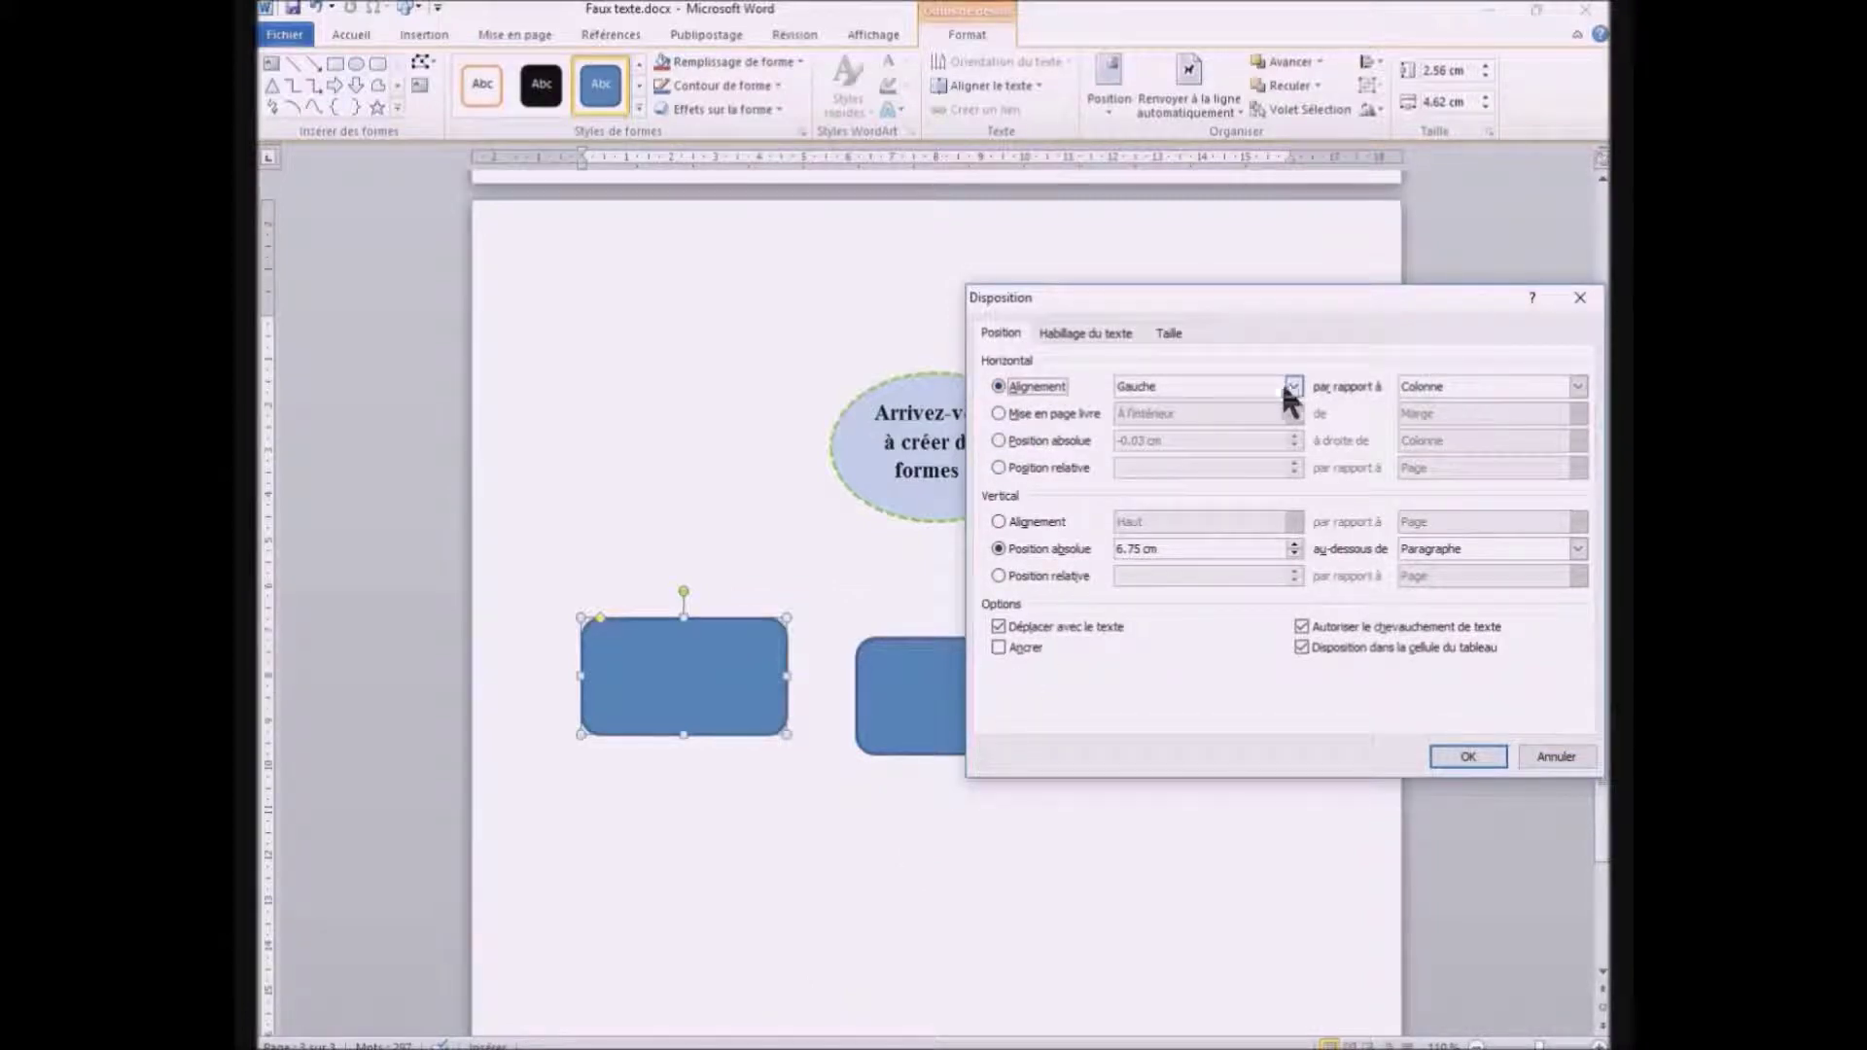
click(1578, 387)
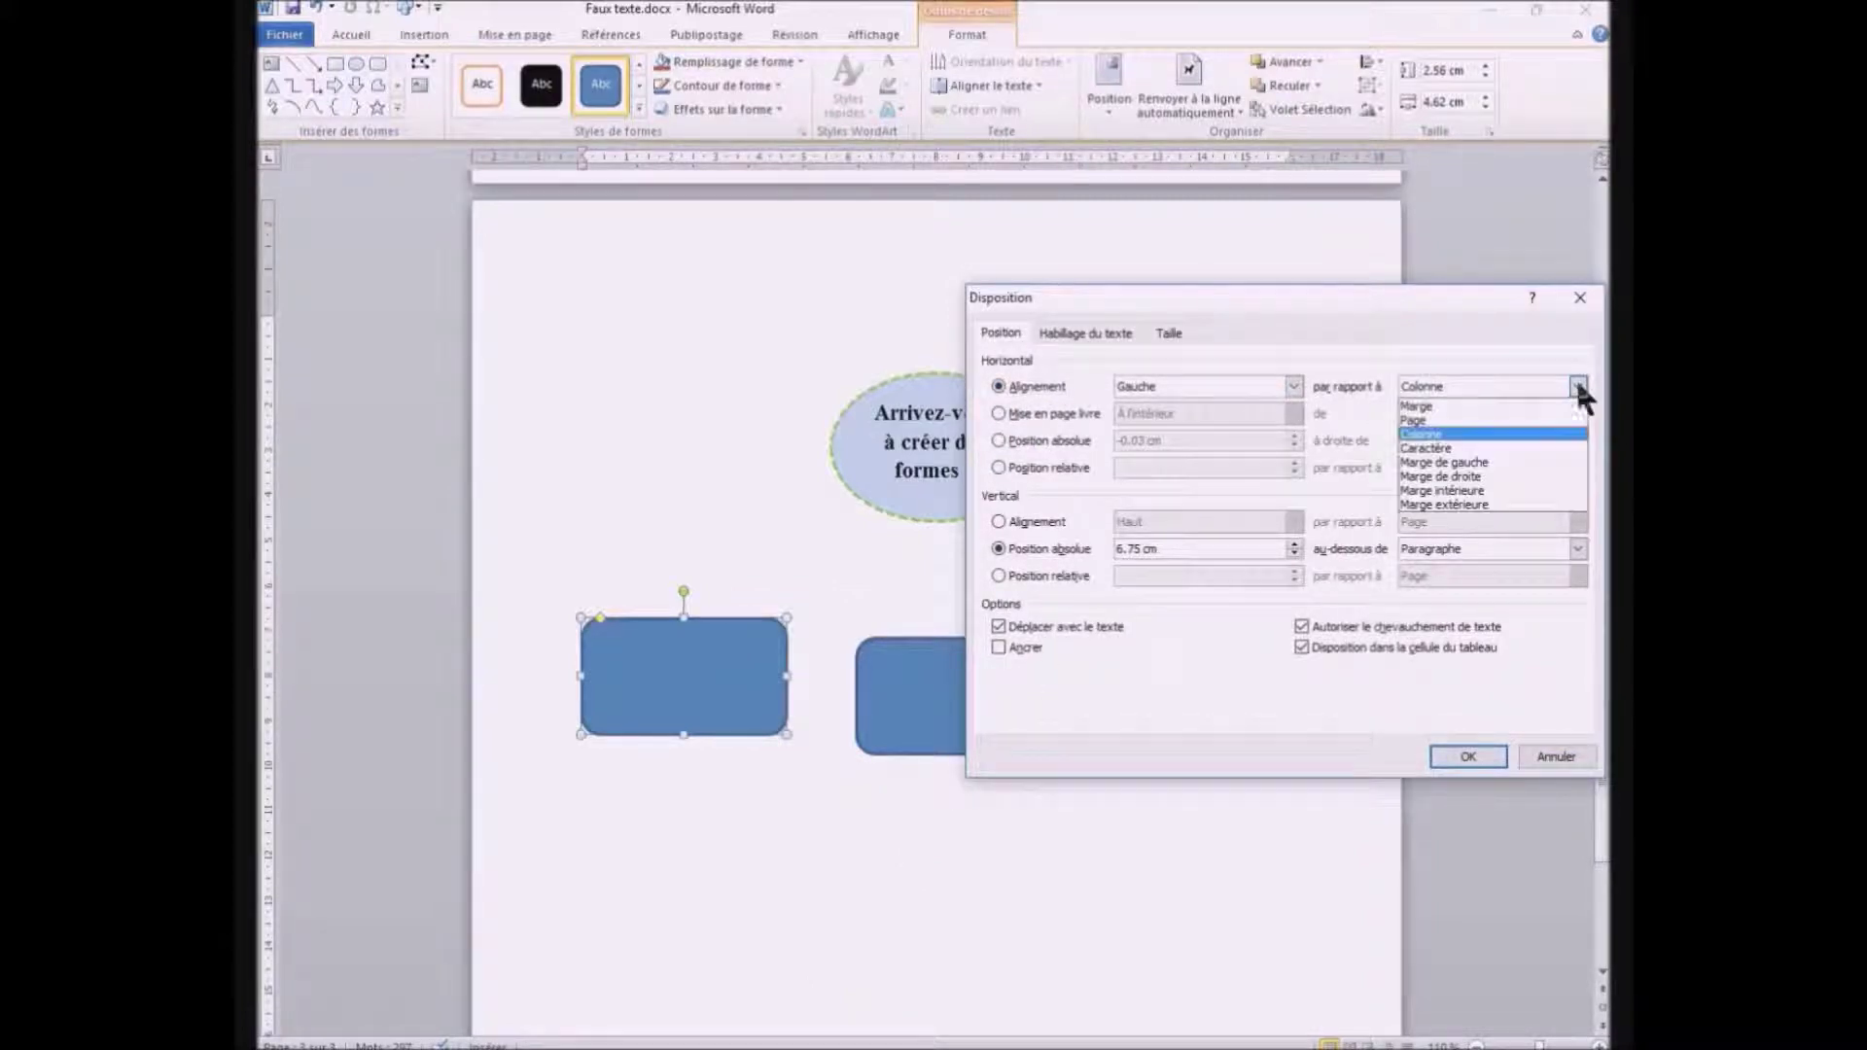
click(1460, 404)
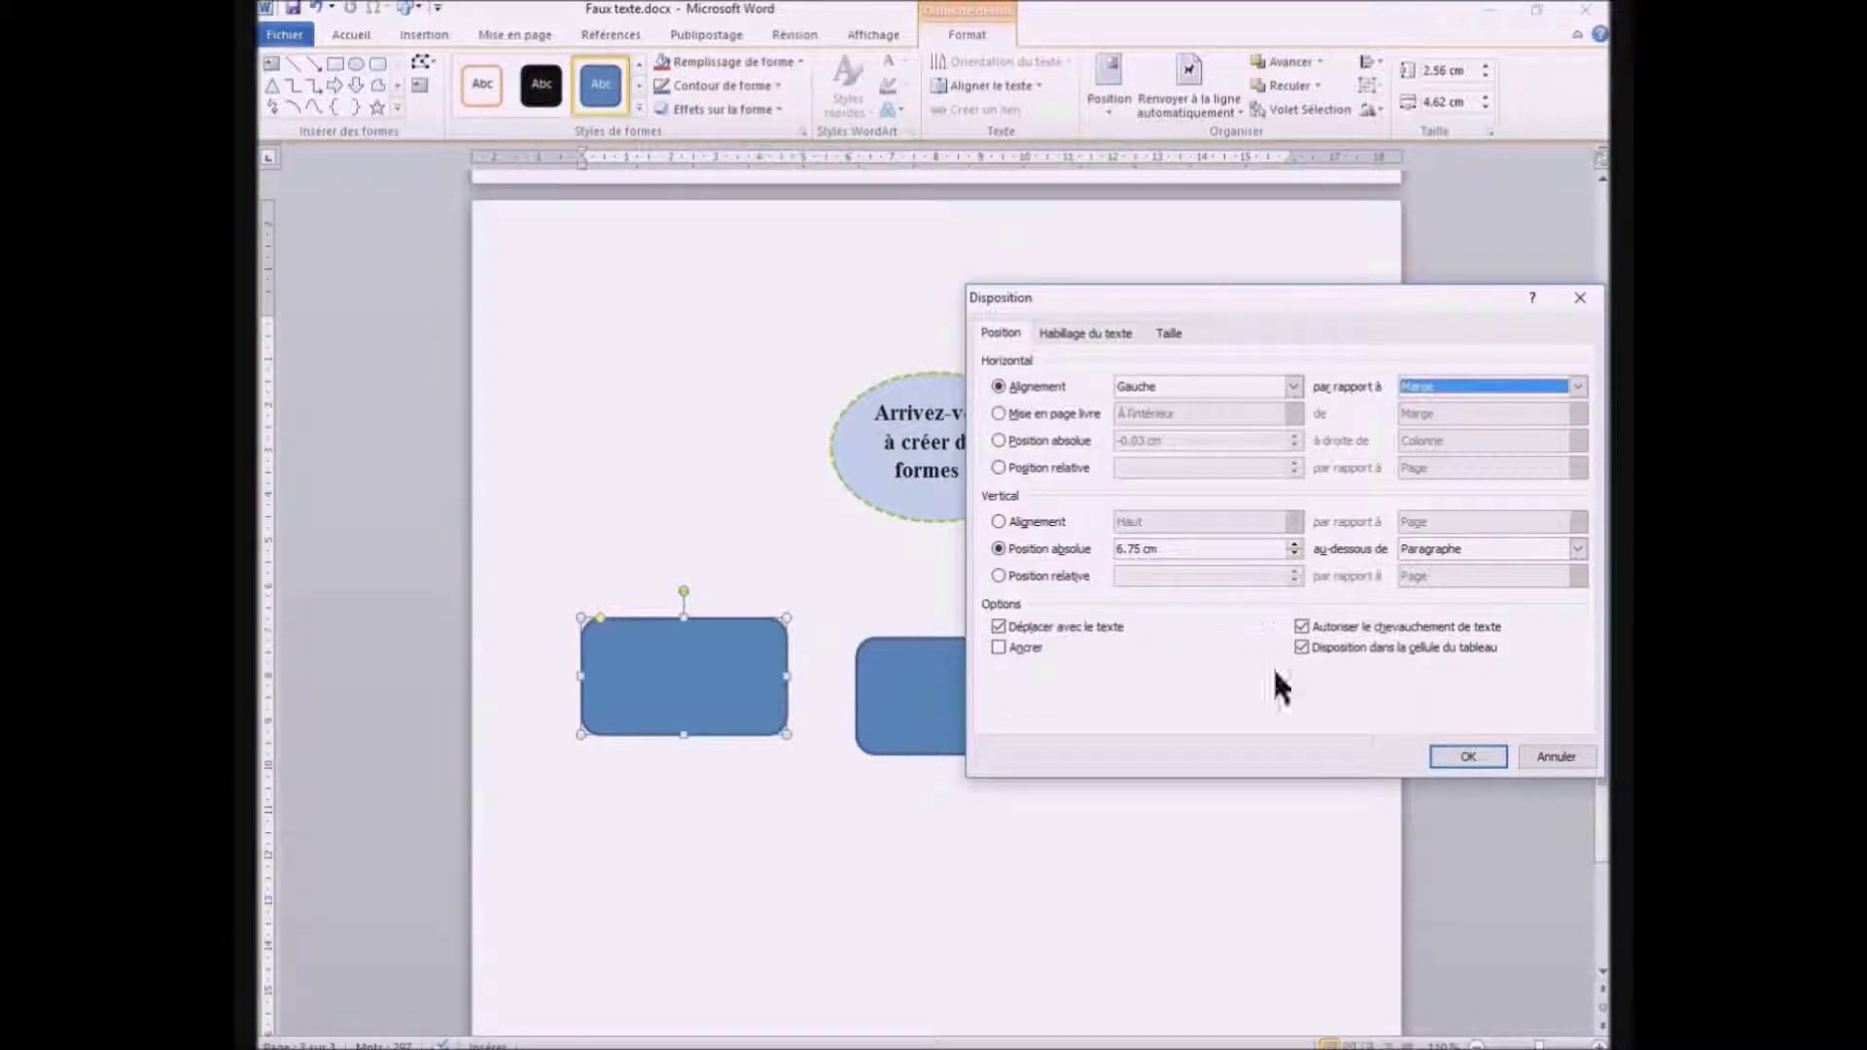
click(1466, 757)
Set the right rounded rectangle's horizontal alignment to "Droite" relative to "Marge"
click(1023, 678)
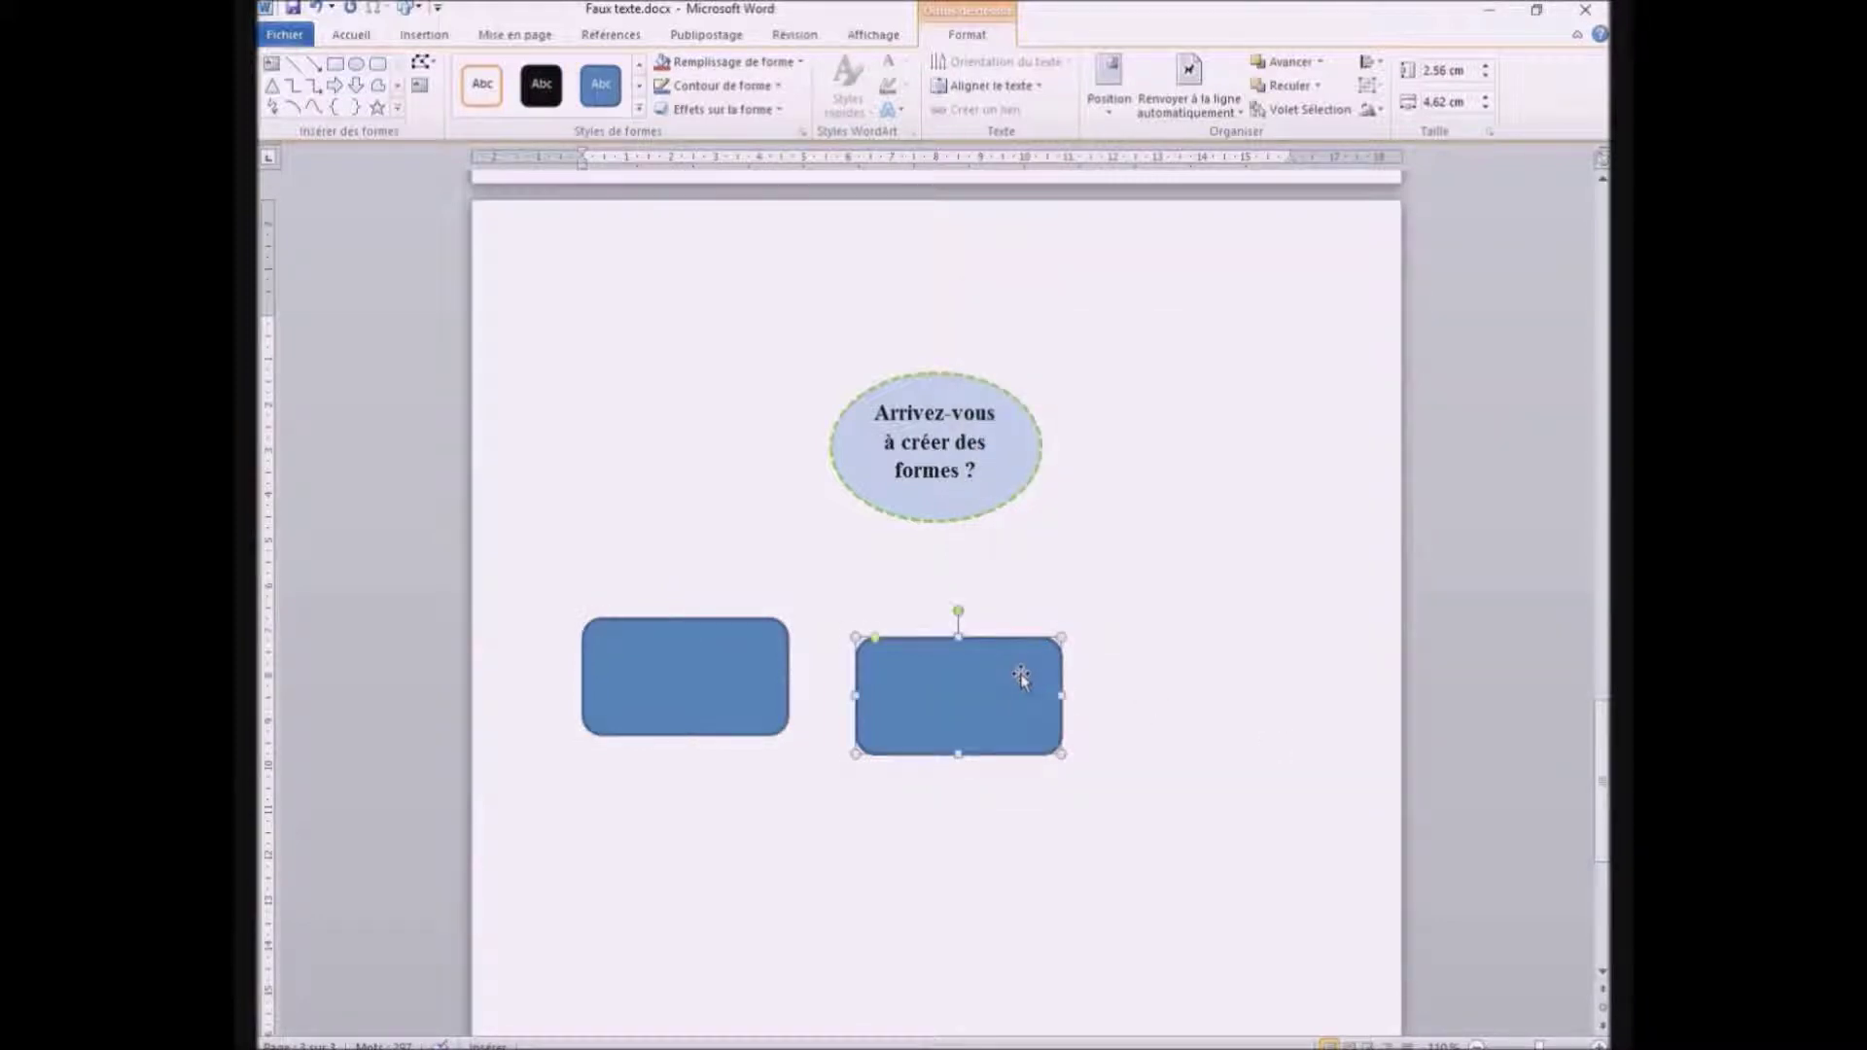
right_click(1023, 679)
click(1123, 636)
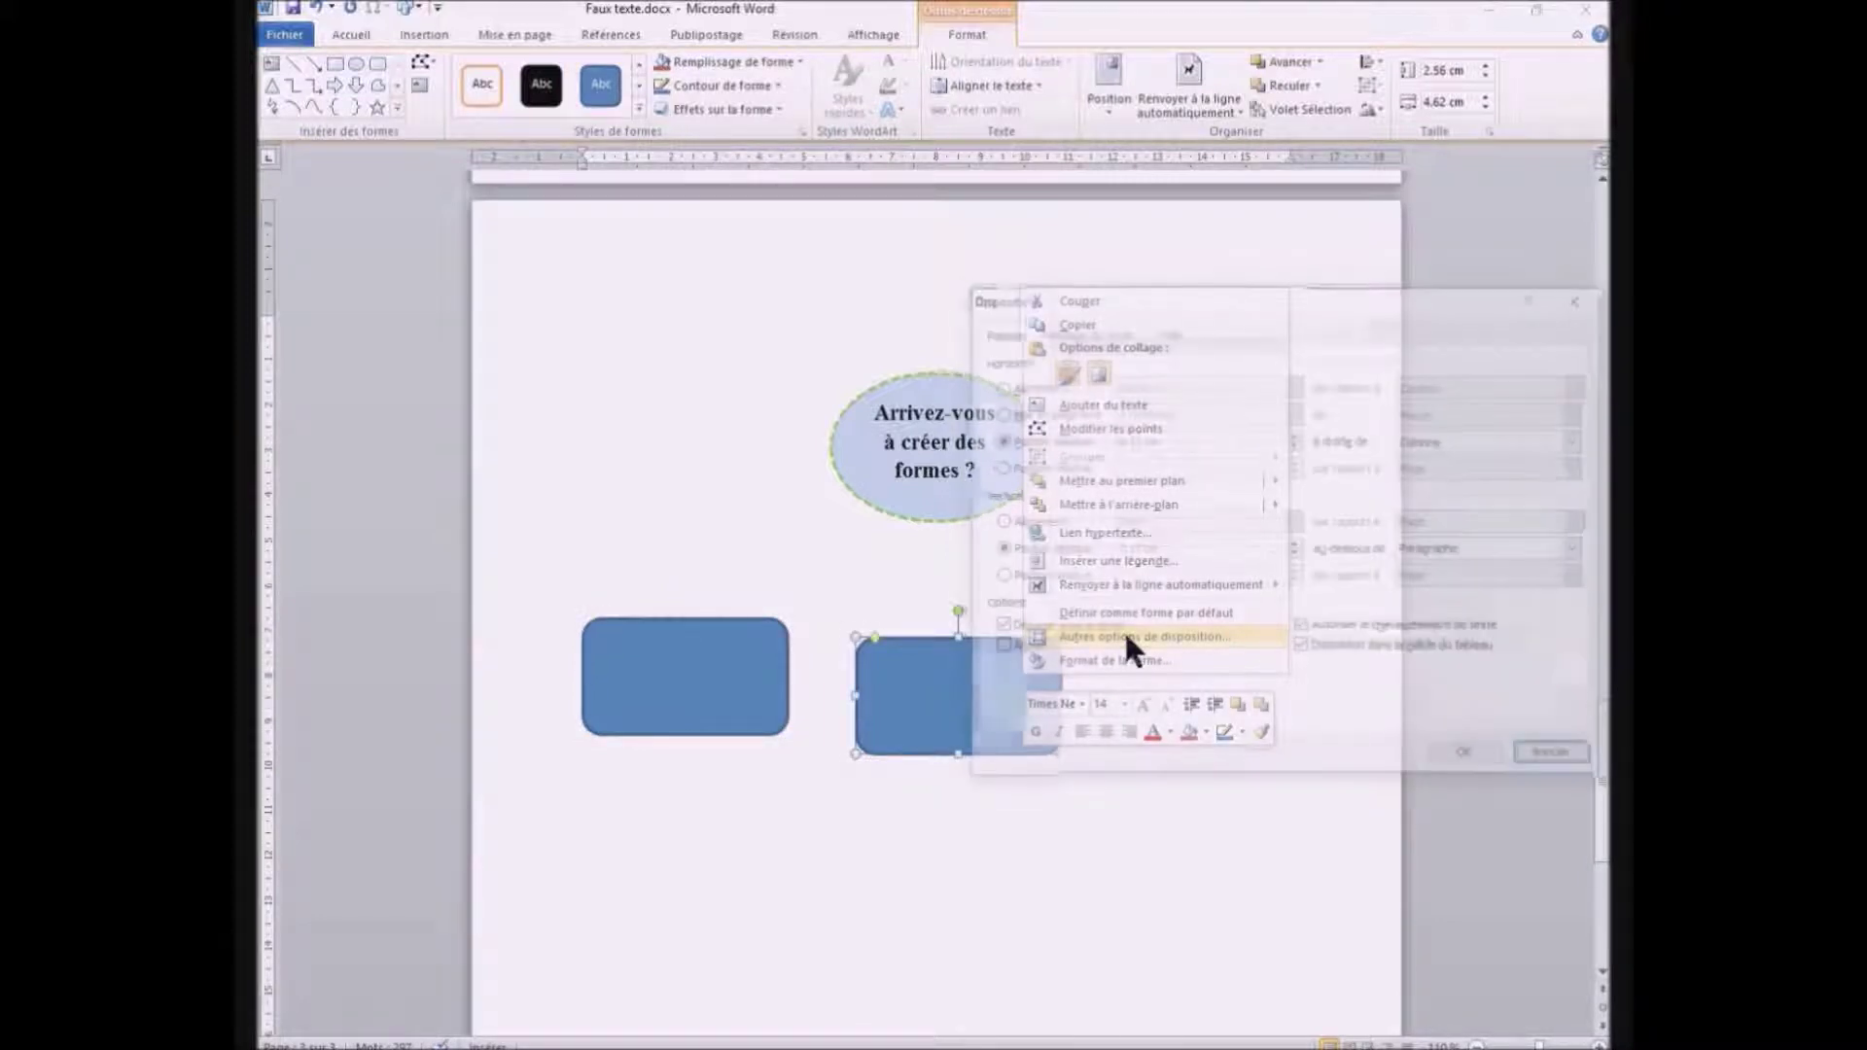
click(1058, 388)
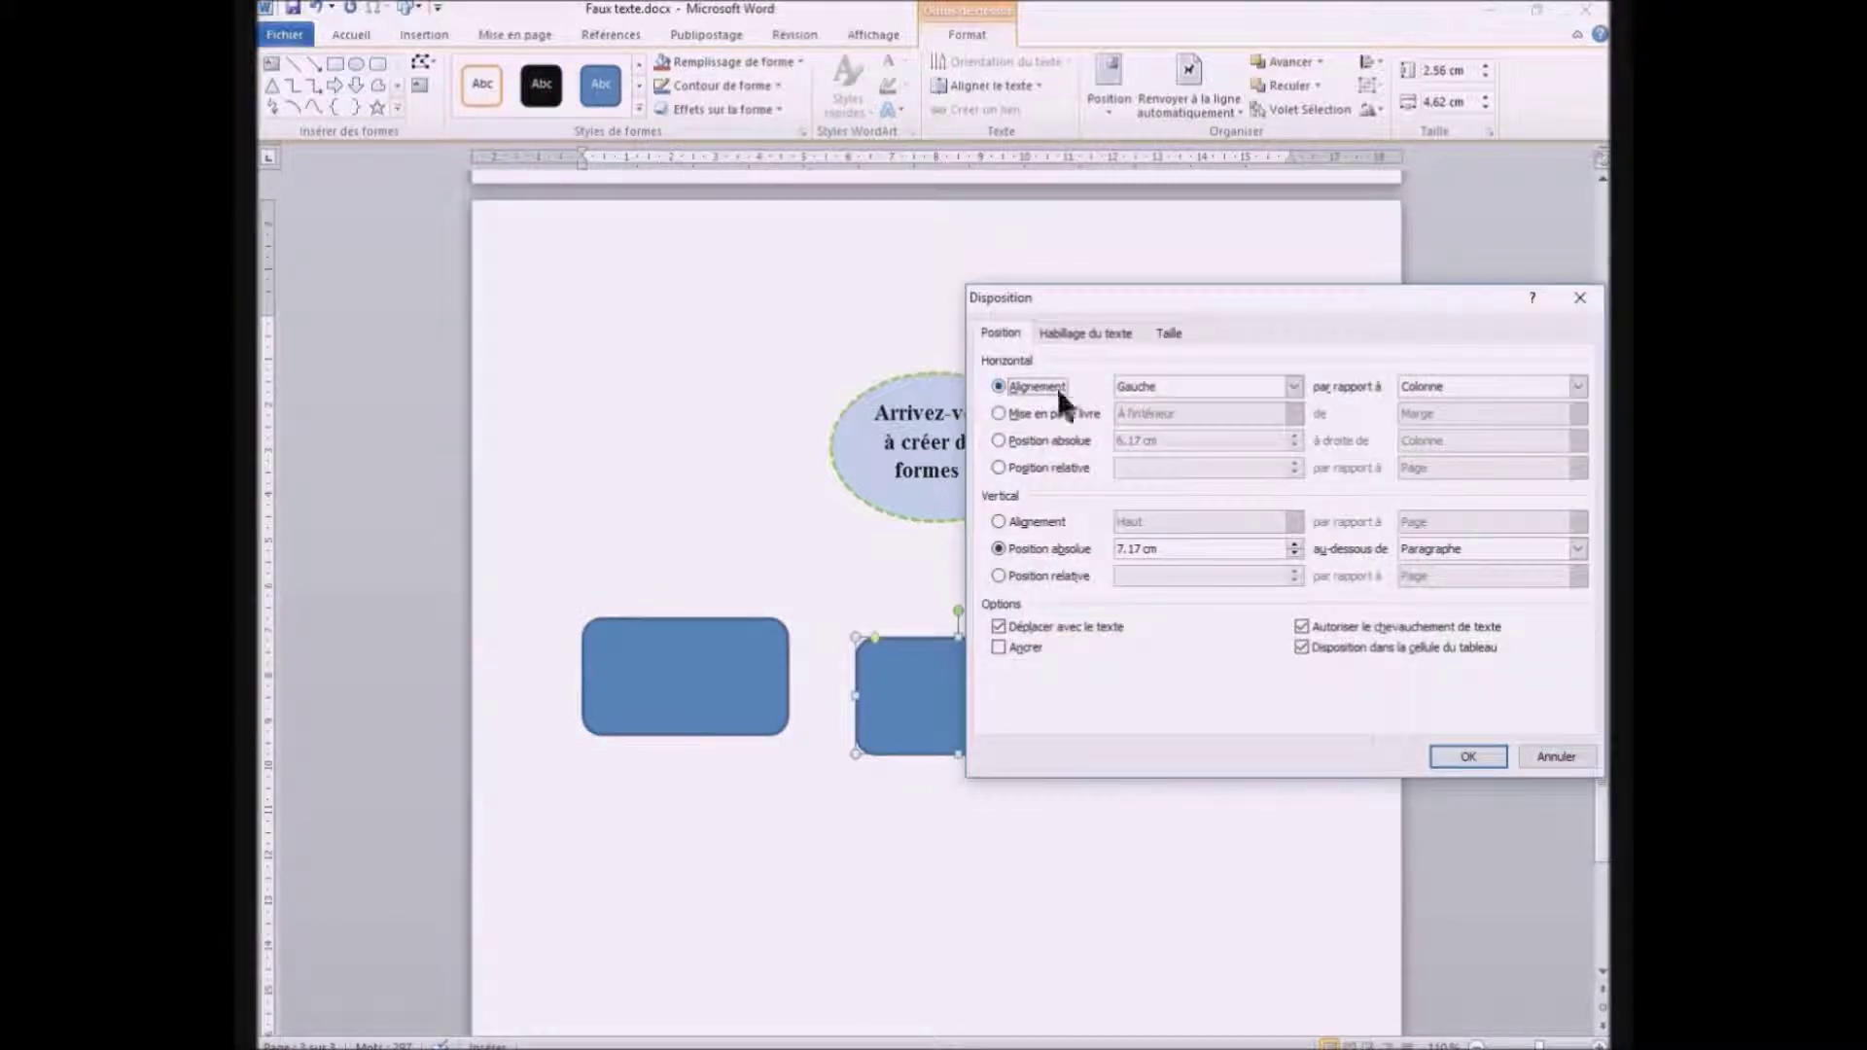
click(1294, 387)
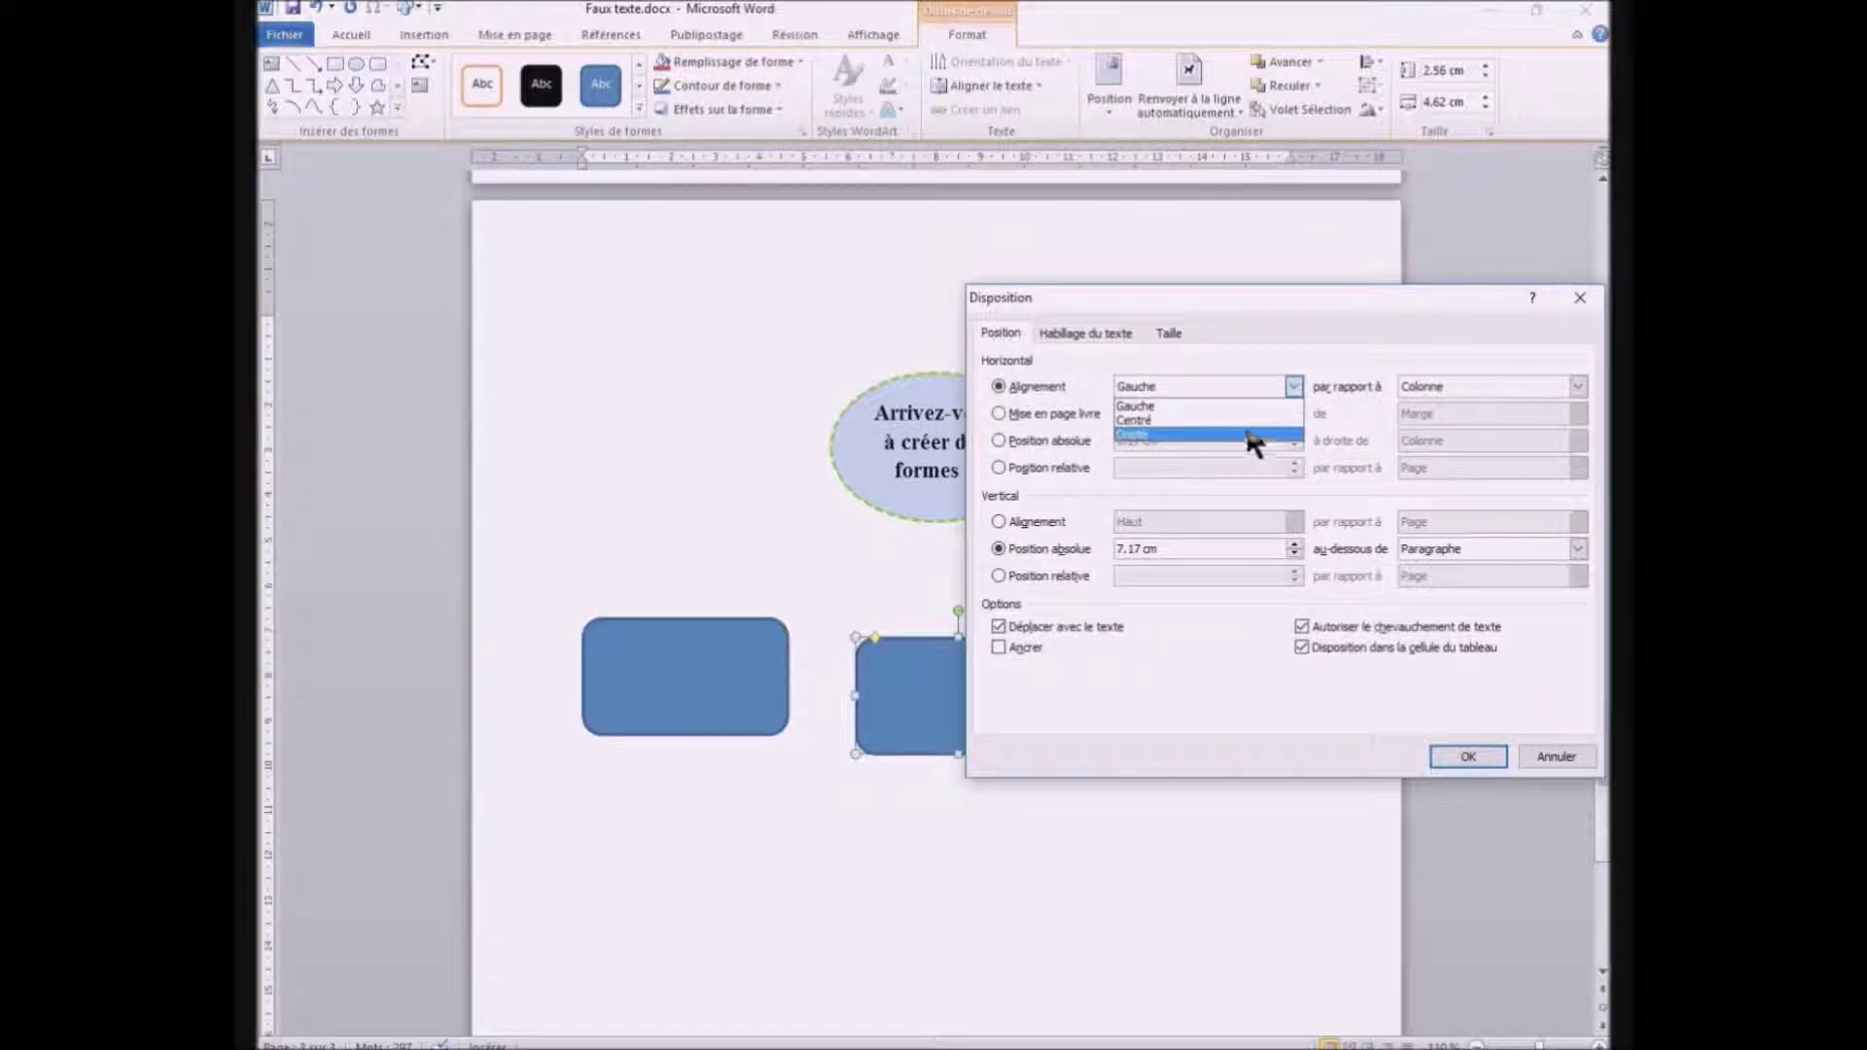
click(1249, 435)
click(1576, 386)
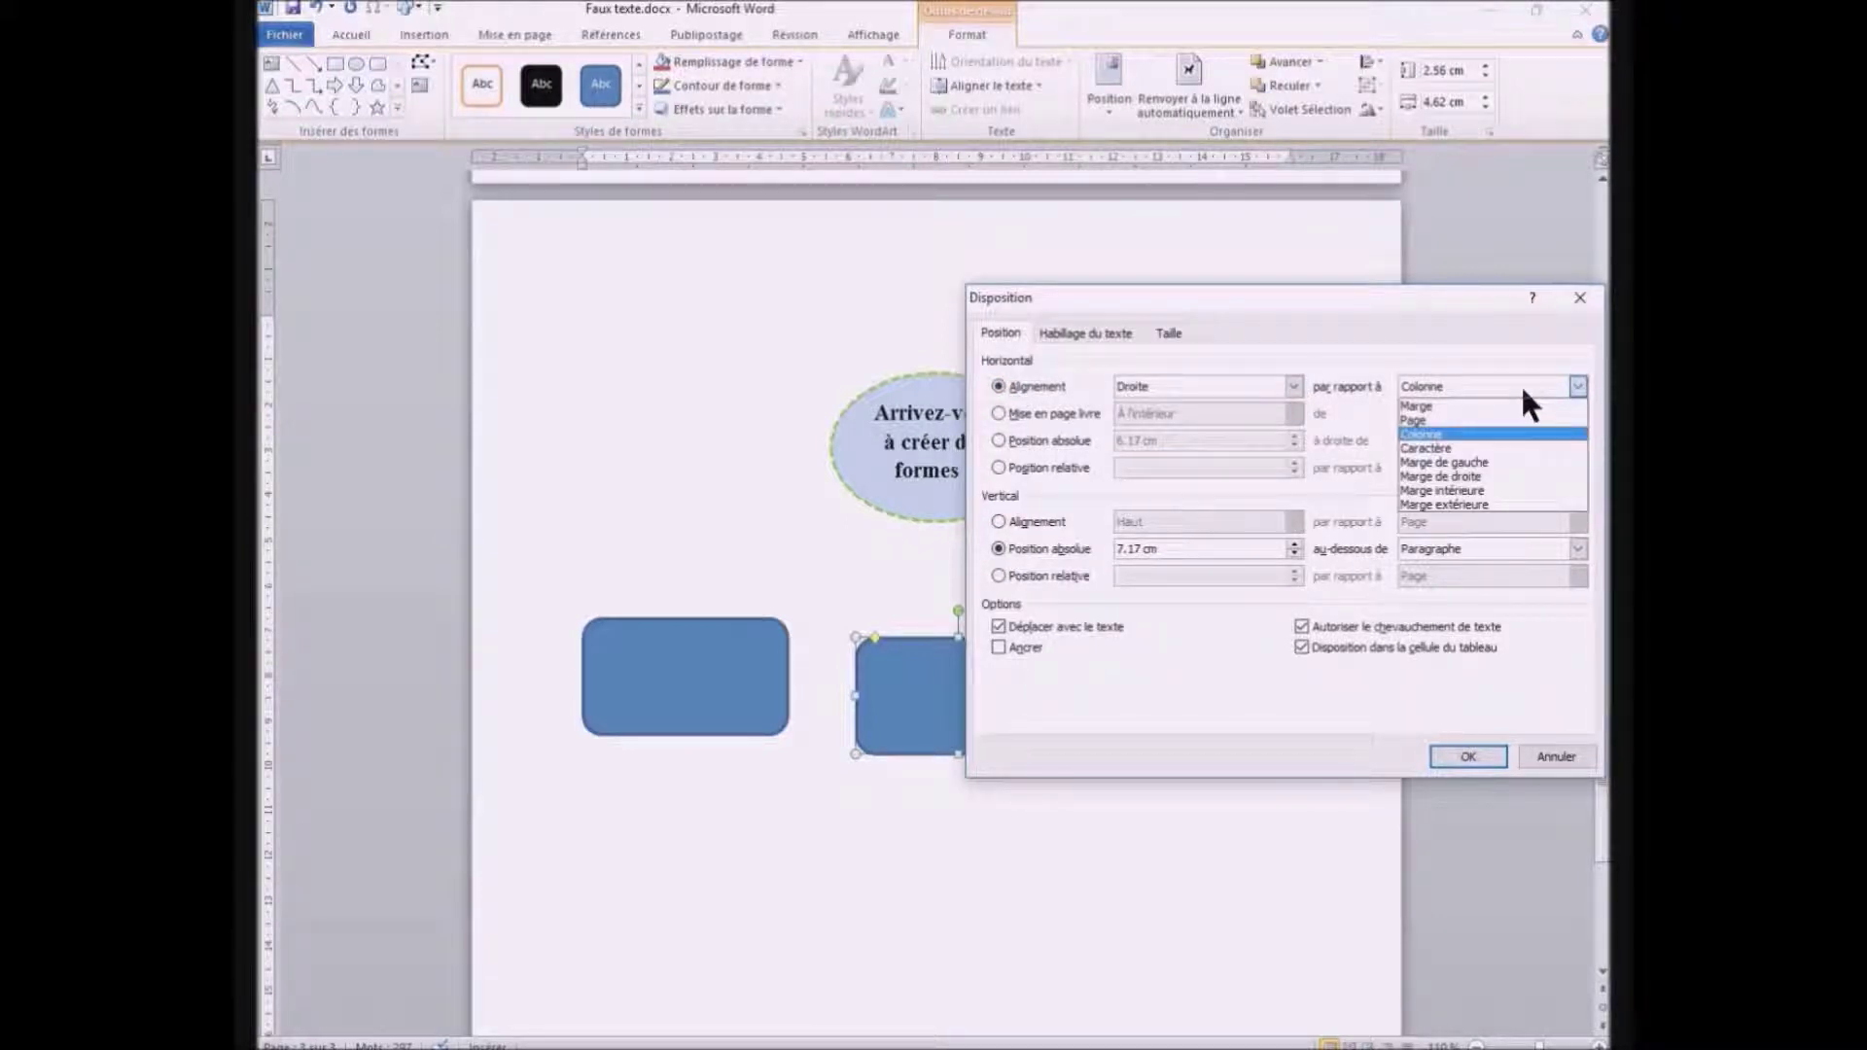
click(1493, 406)
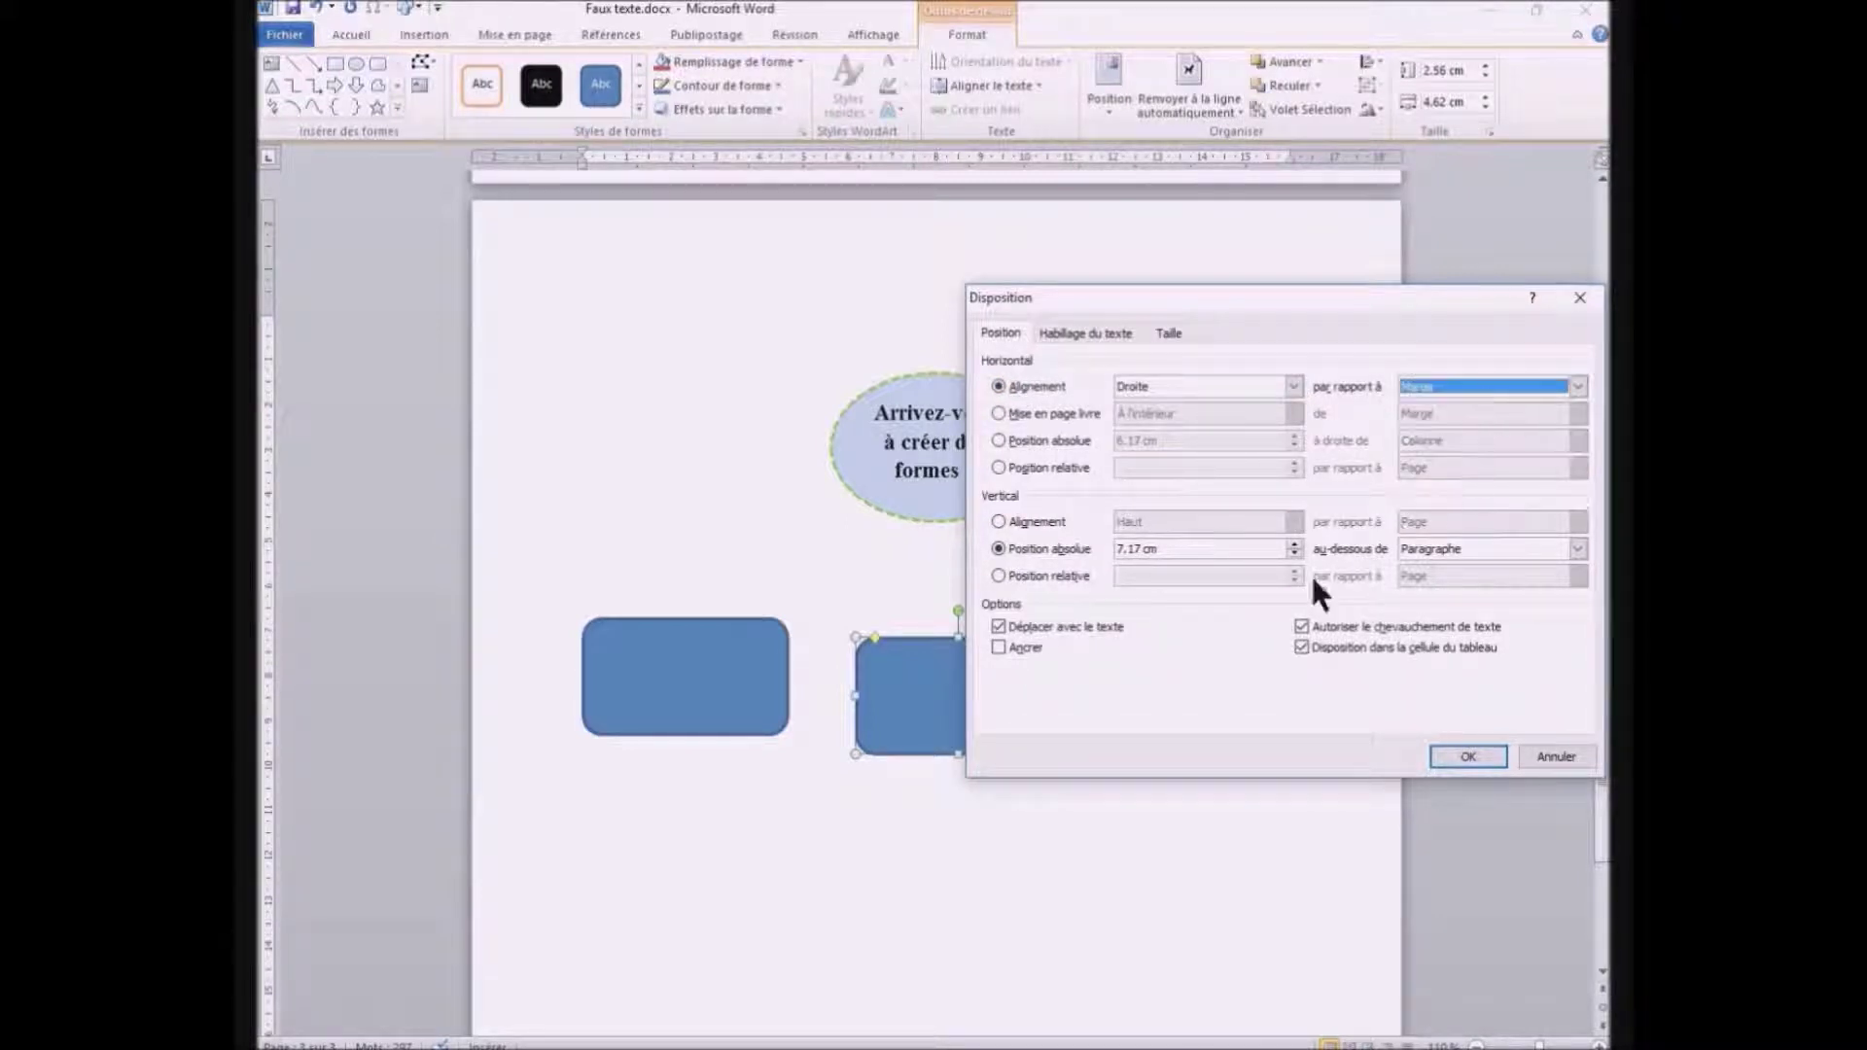
Set the right rounded rectangle's absolute vertical position to 6.75 cm below the paragraph and apply the layout
click(1139, 549)
drag(1142, 547, 1072, 545)
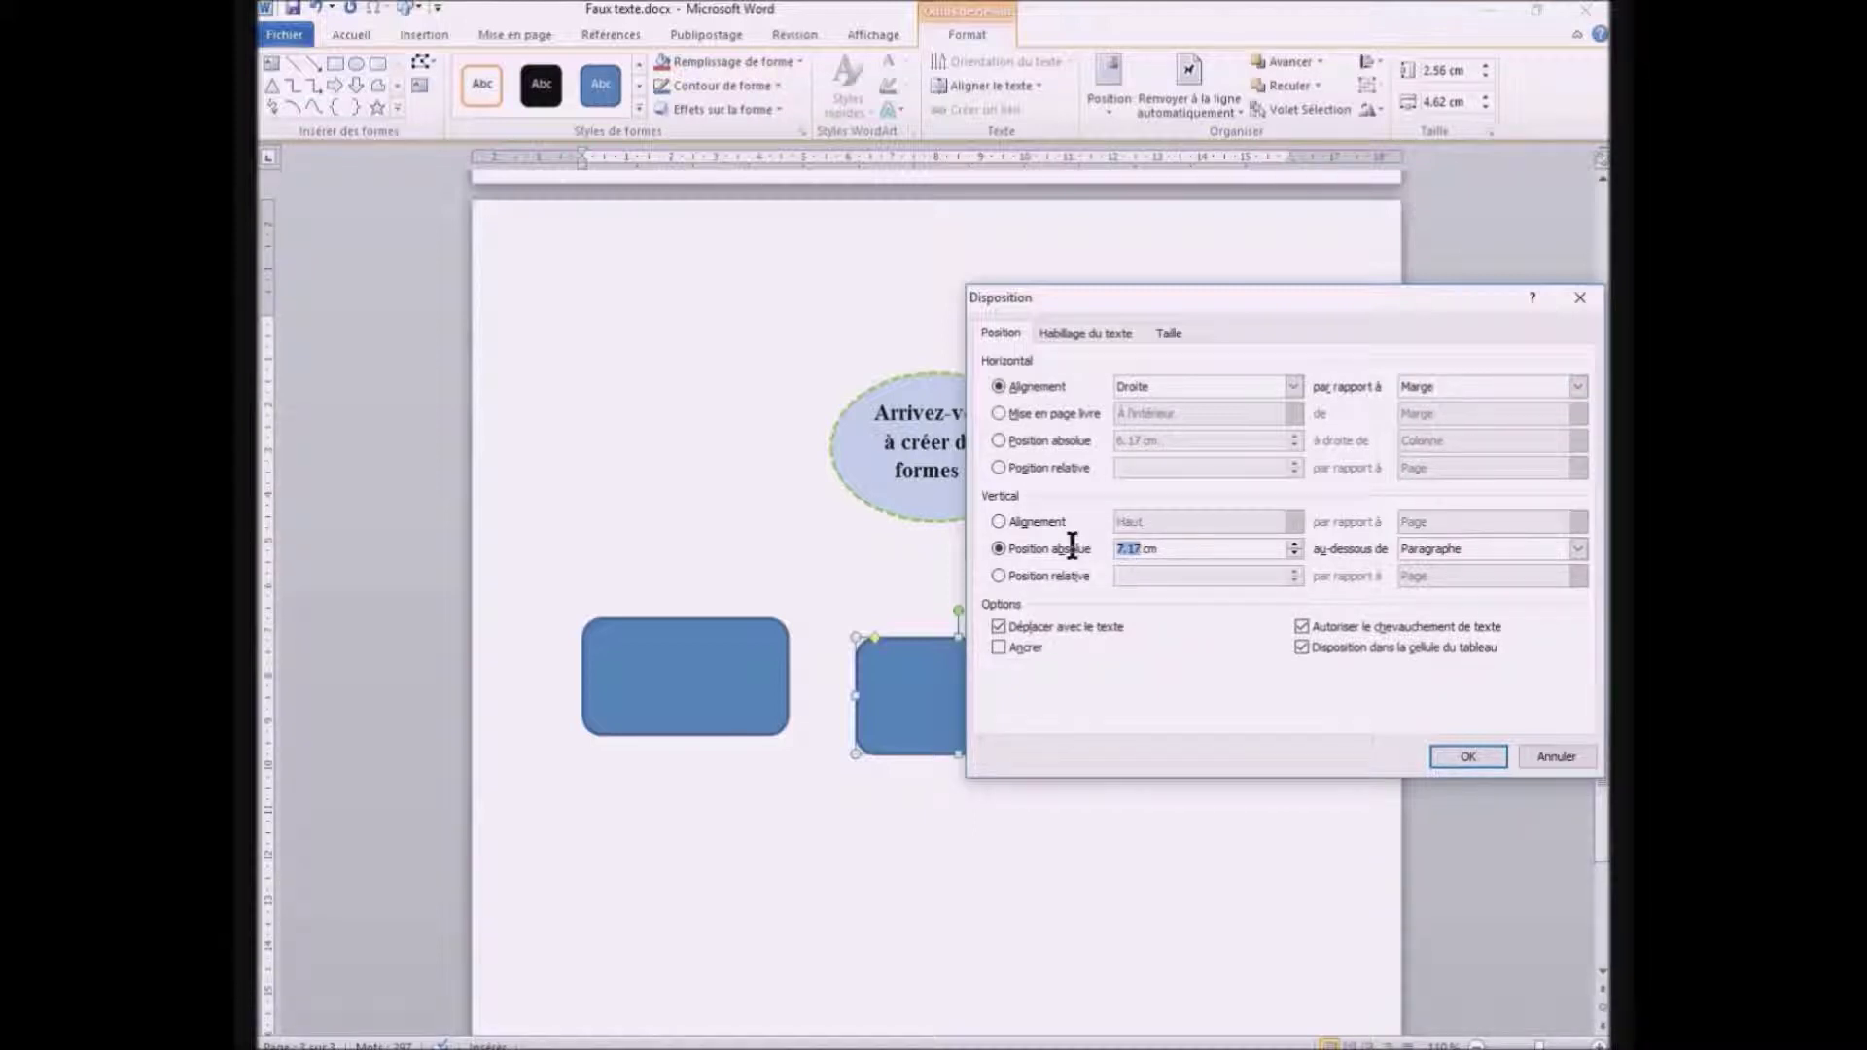
text(6.75)
click(1456, 750)
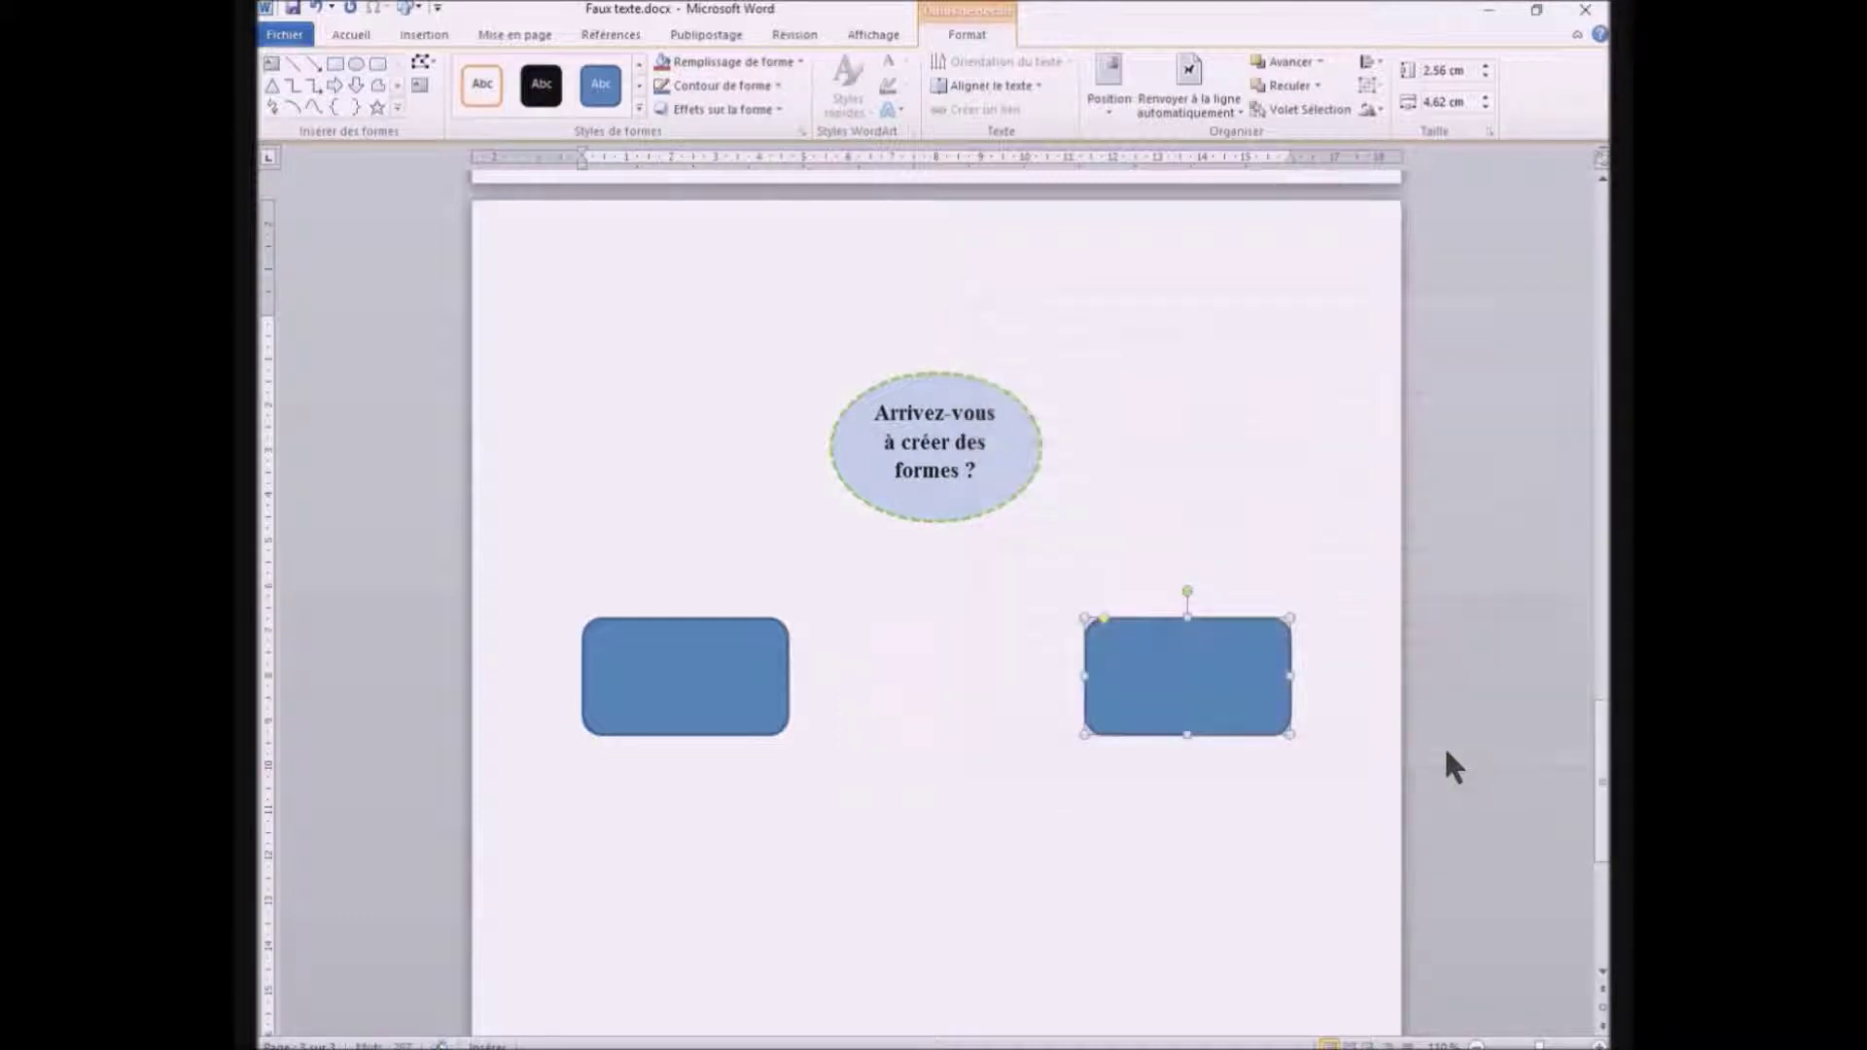
Connect the ellipse's left side to the left rectangle's top centre with an elbow connector, its vertical segment aligned with that centre
click(290, 85)
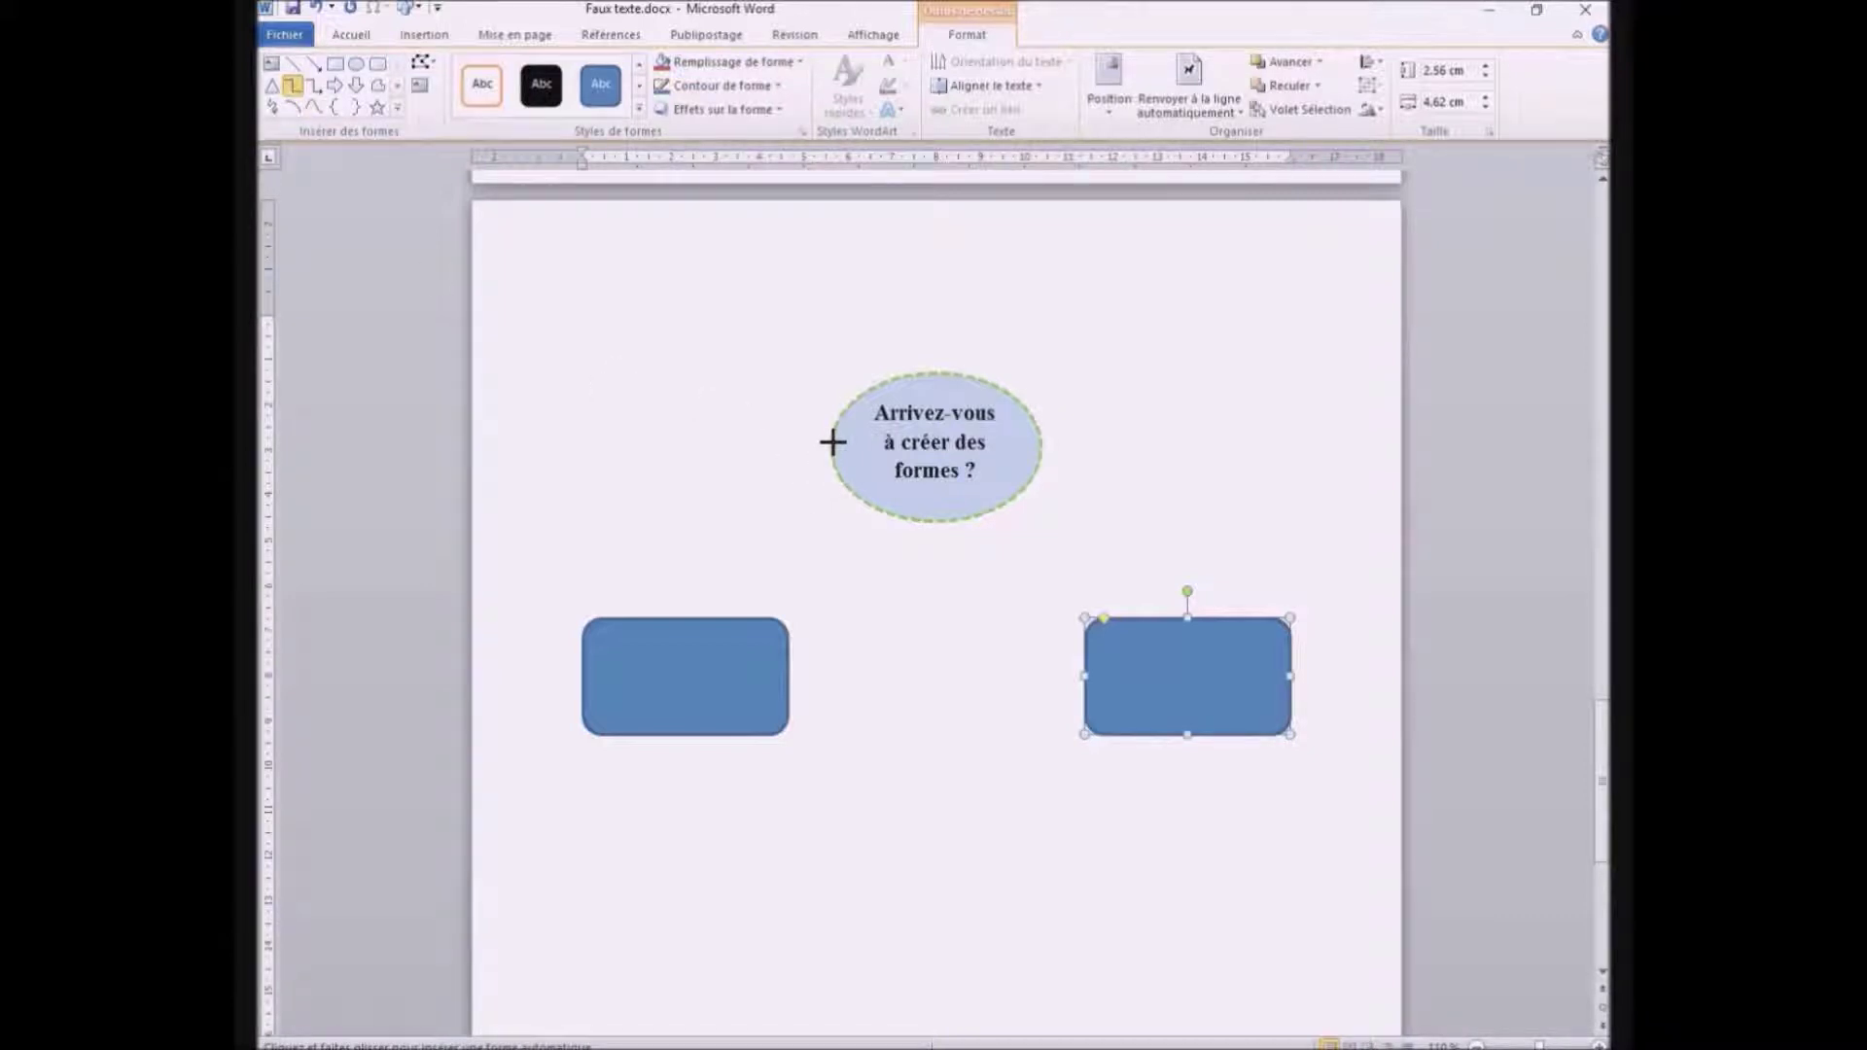
drag(830, 445, 681, 617)
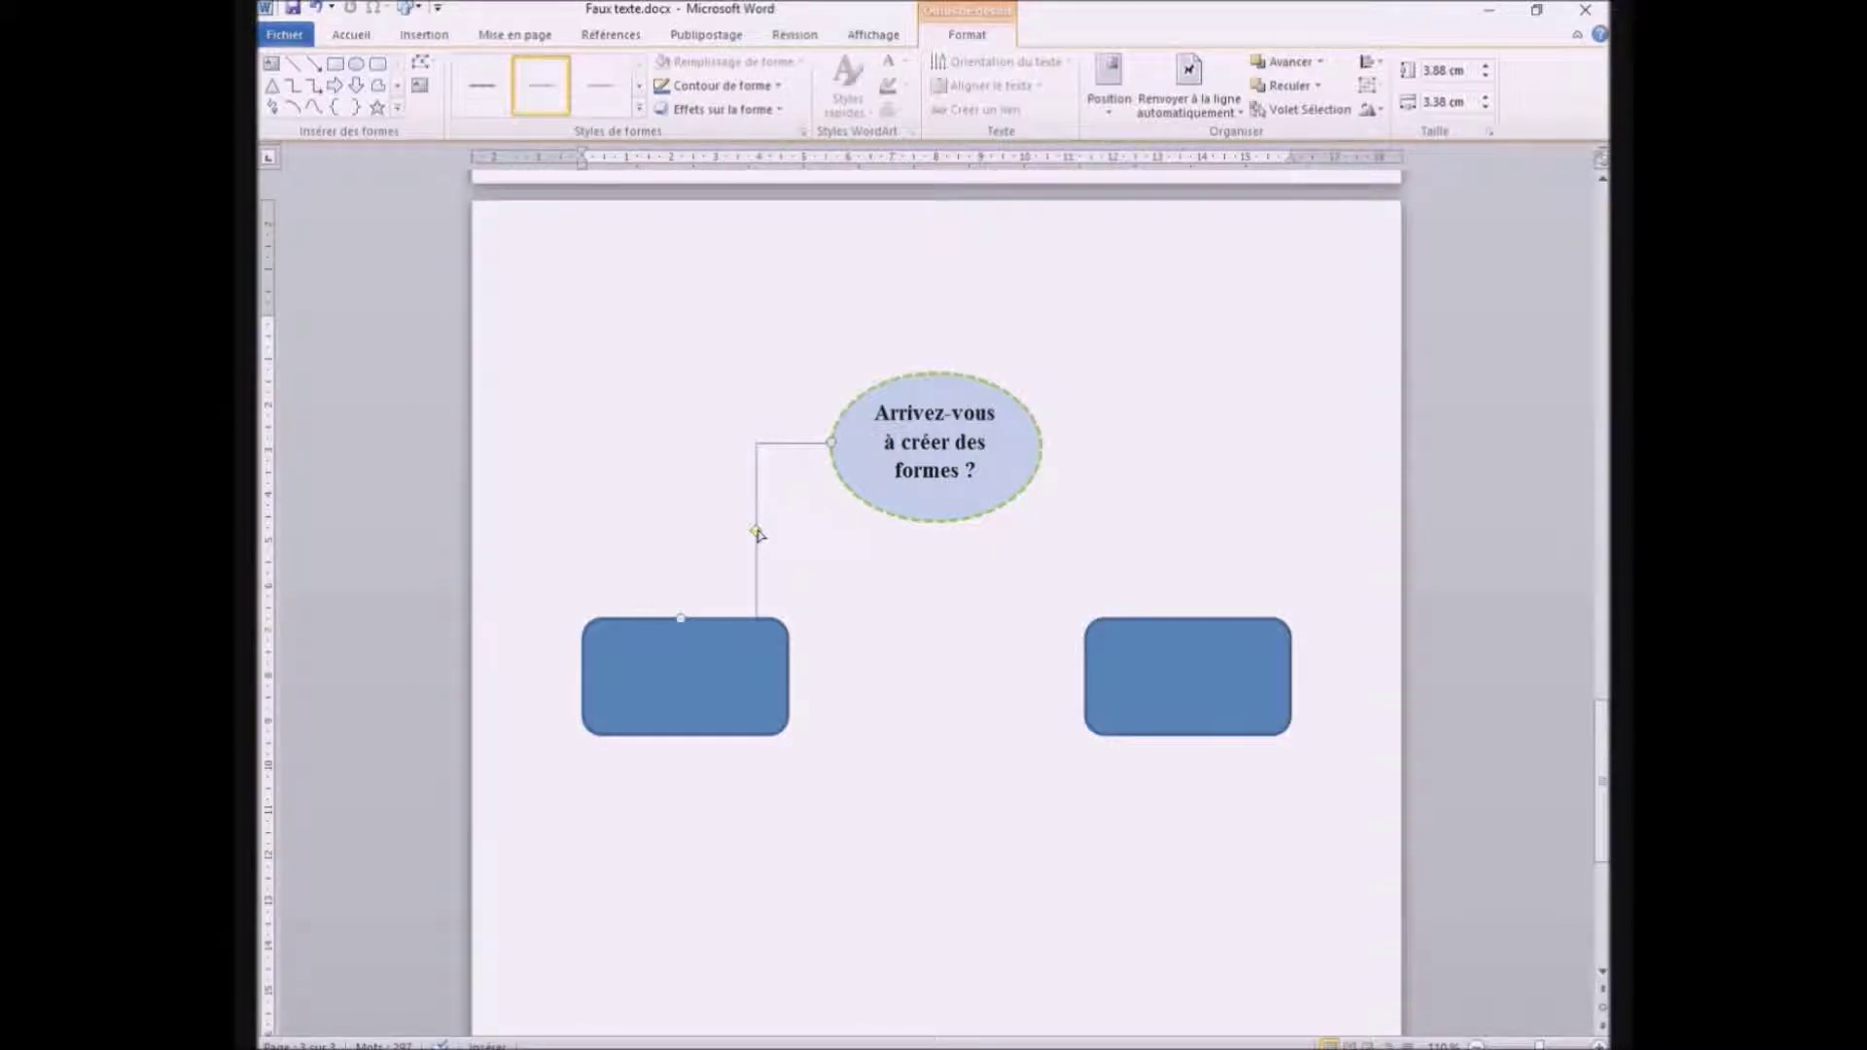
drag(758, 533, 679, 532)
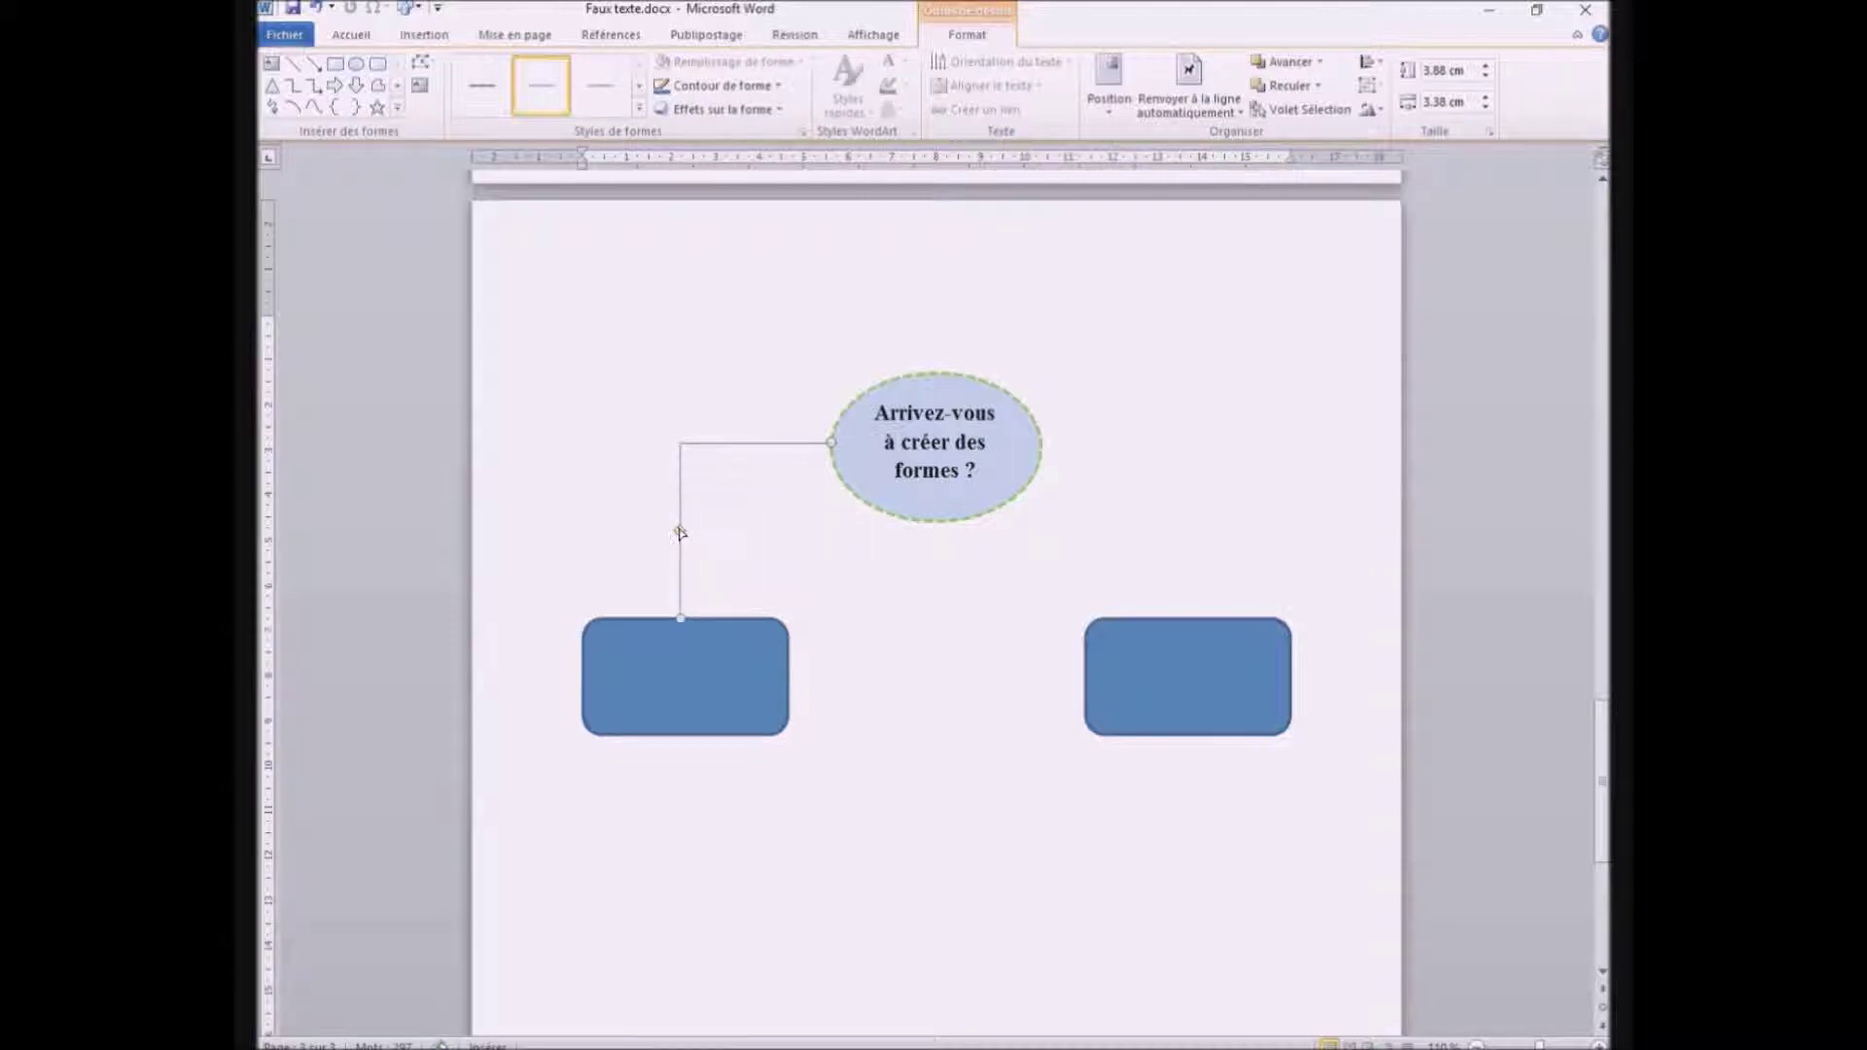
Link the ellipse's right side to the right rectangle's top centre with an elbow connector, aligning its vertical segment with that centre
click(290, 88)
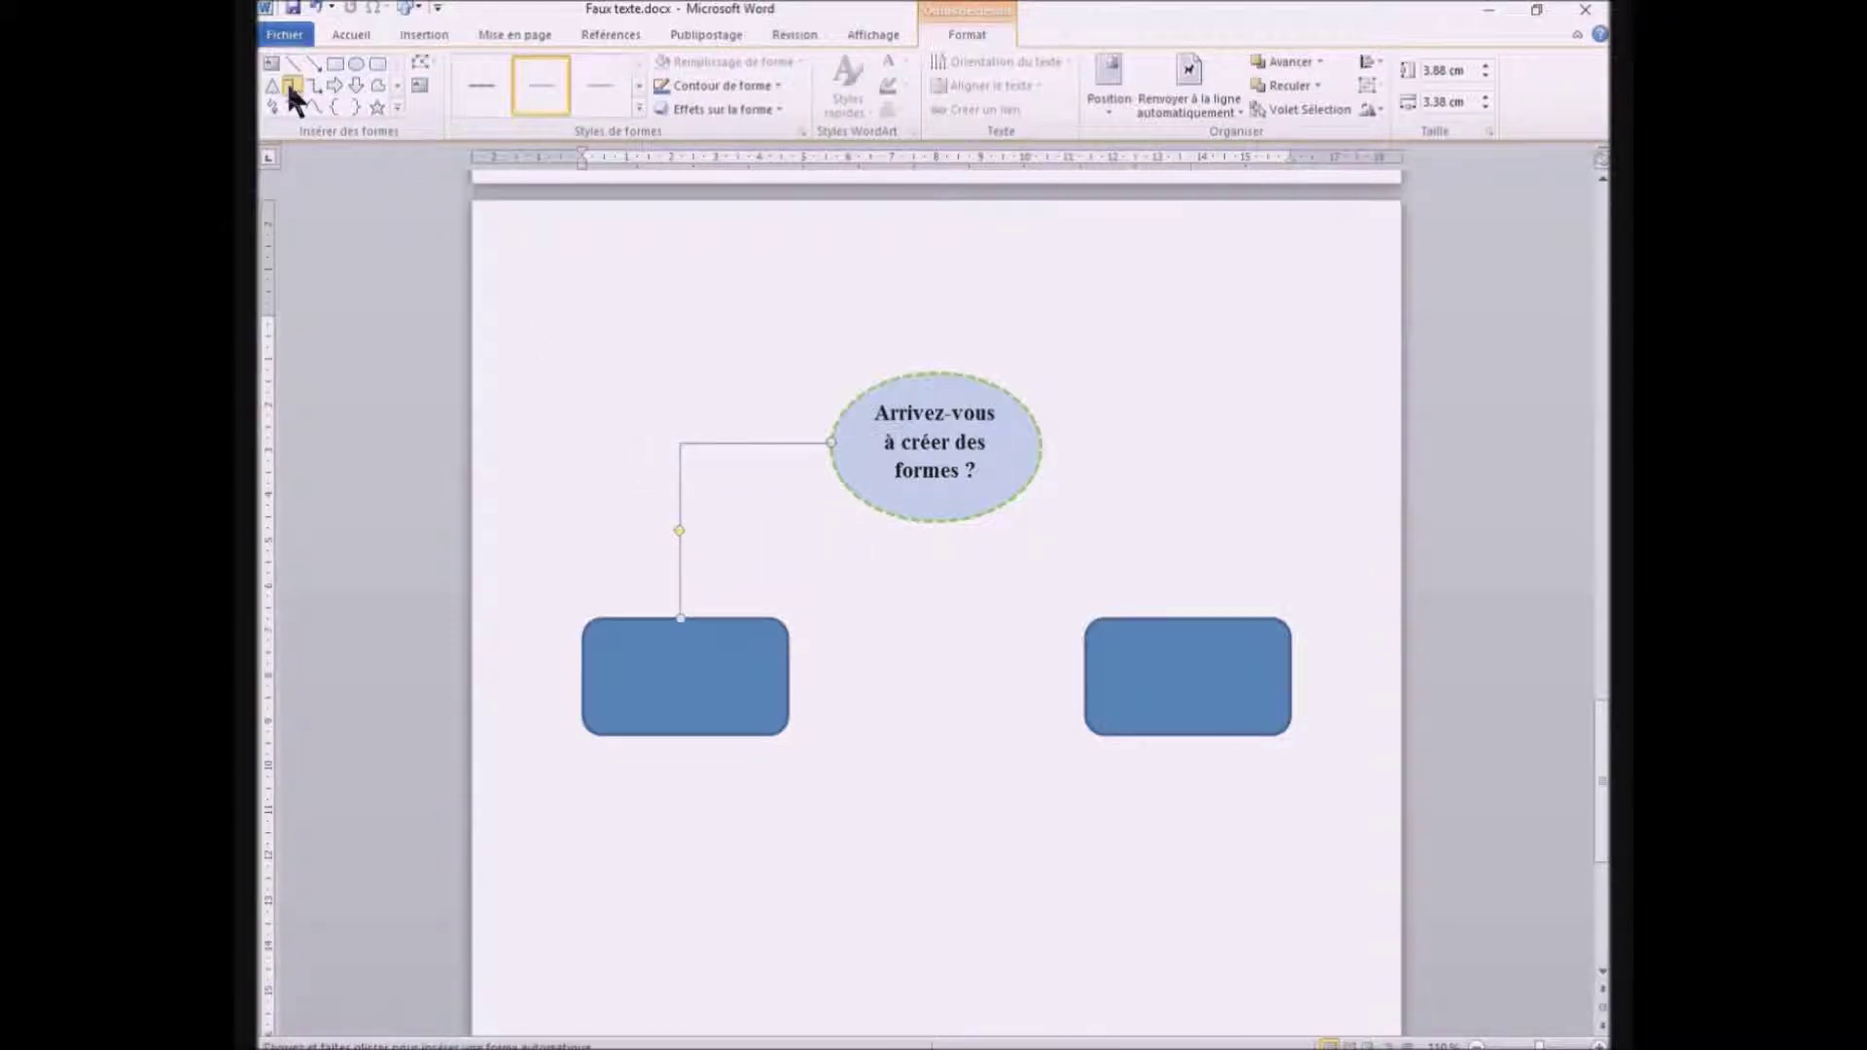
drag(1042, 443, 1185, 617)
drag(1114, 534, 1186, 534)
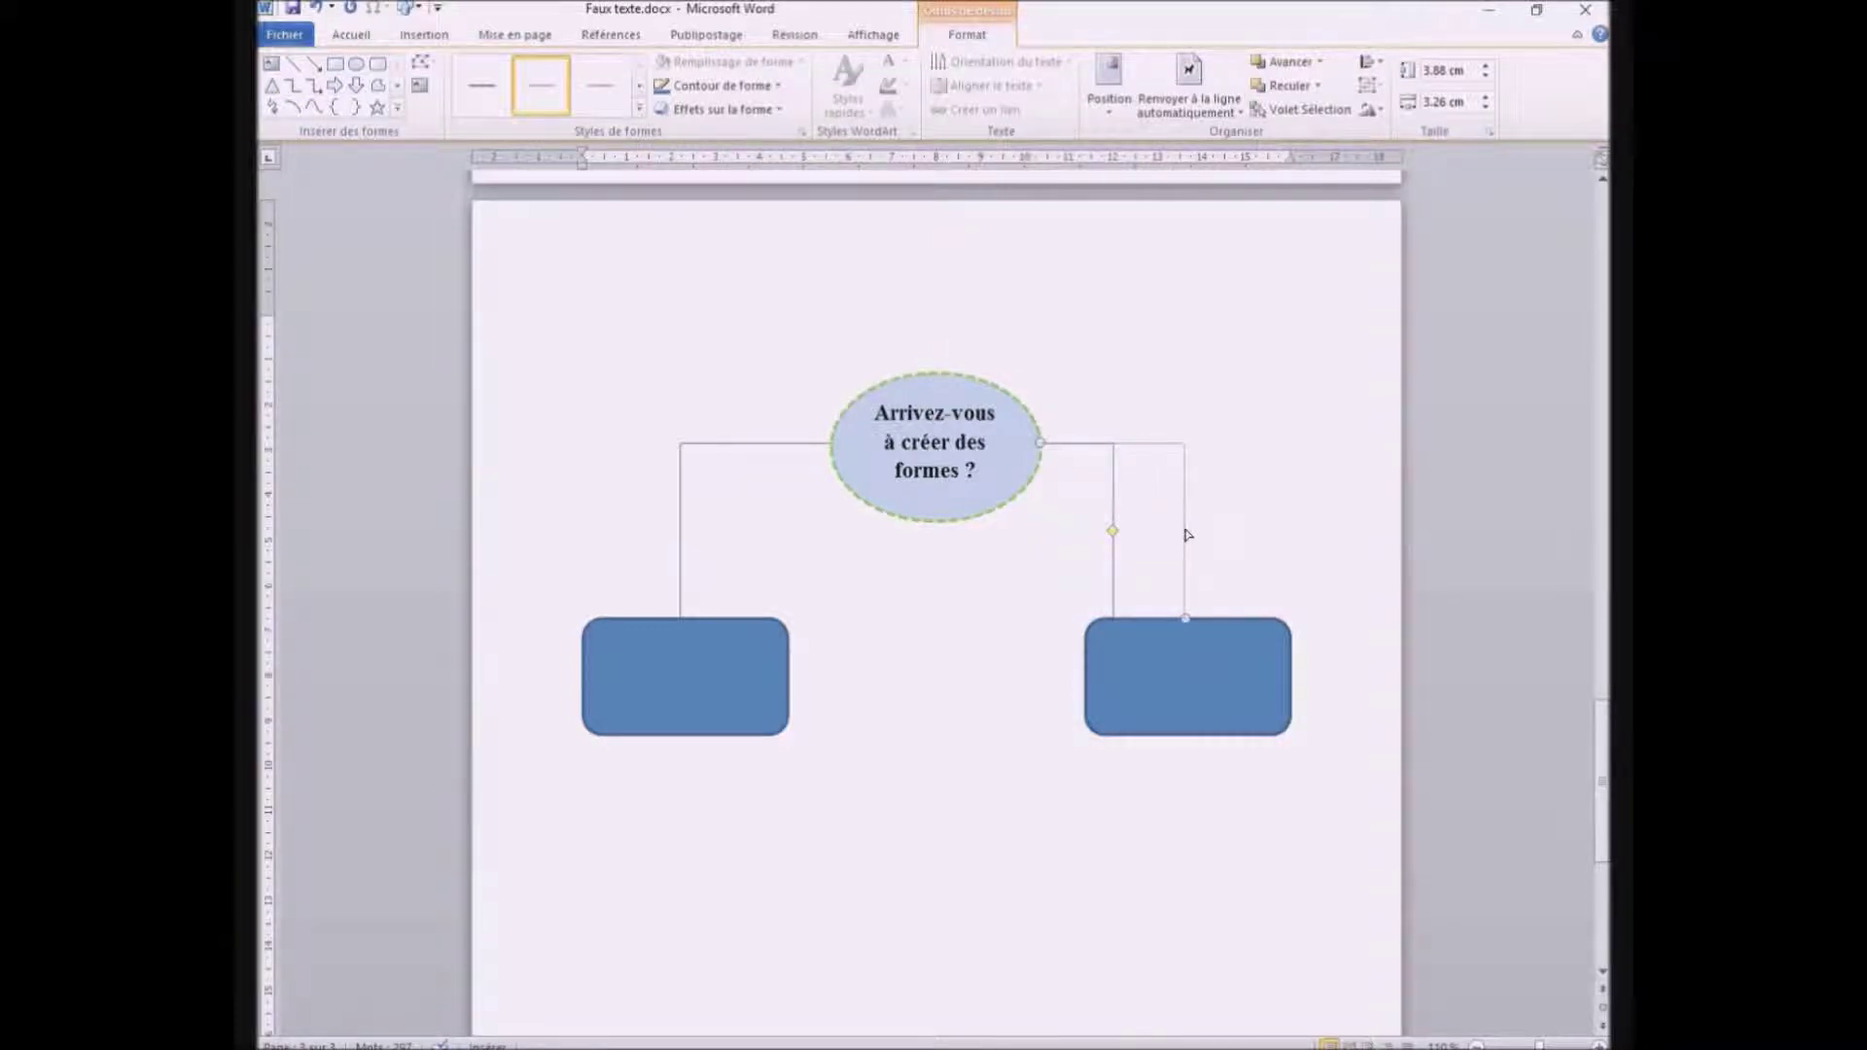
drag(1186, 534, 1186, 534)
Draw a rectangle about 0.7 cm high and 1.8 cm wide above the left connector and paste a copy of it
click(332, 64)
mouse_move(706, 397)
mouse_down()
mouse_move(738, 428)
mouse_move(784, 428)
mouse_up()
right_click(797, 421)
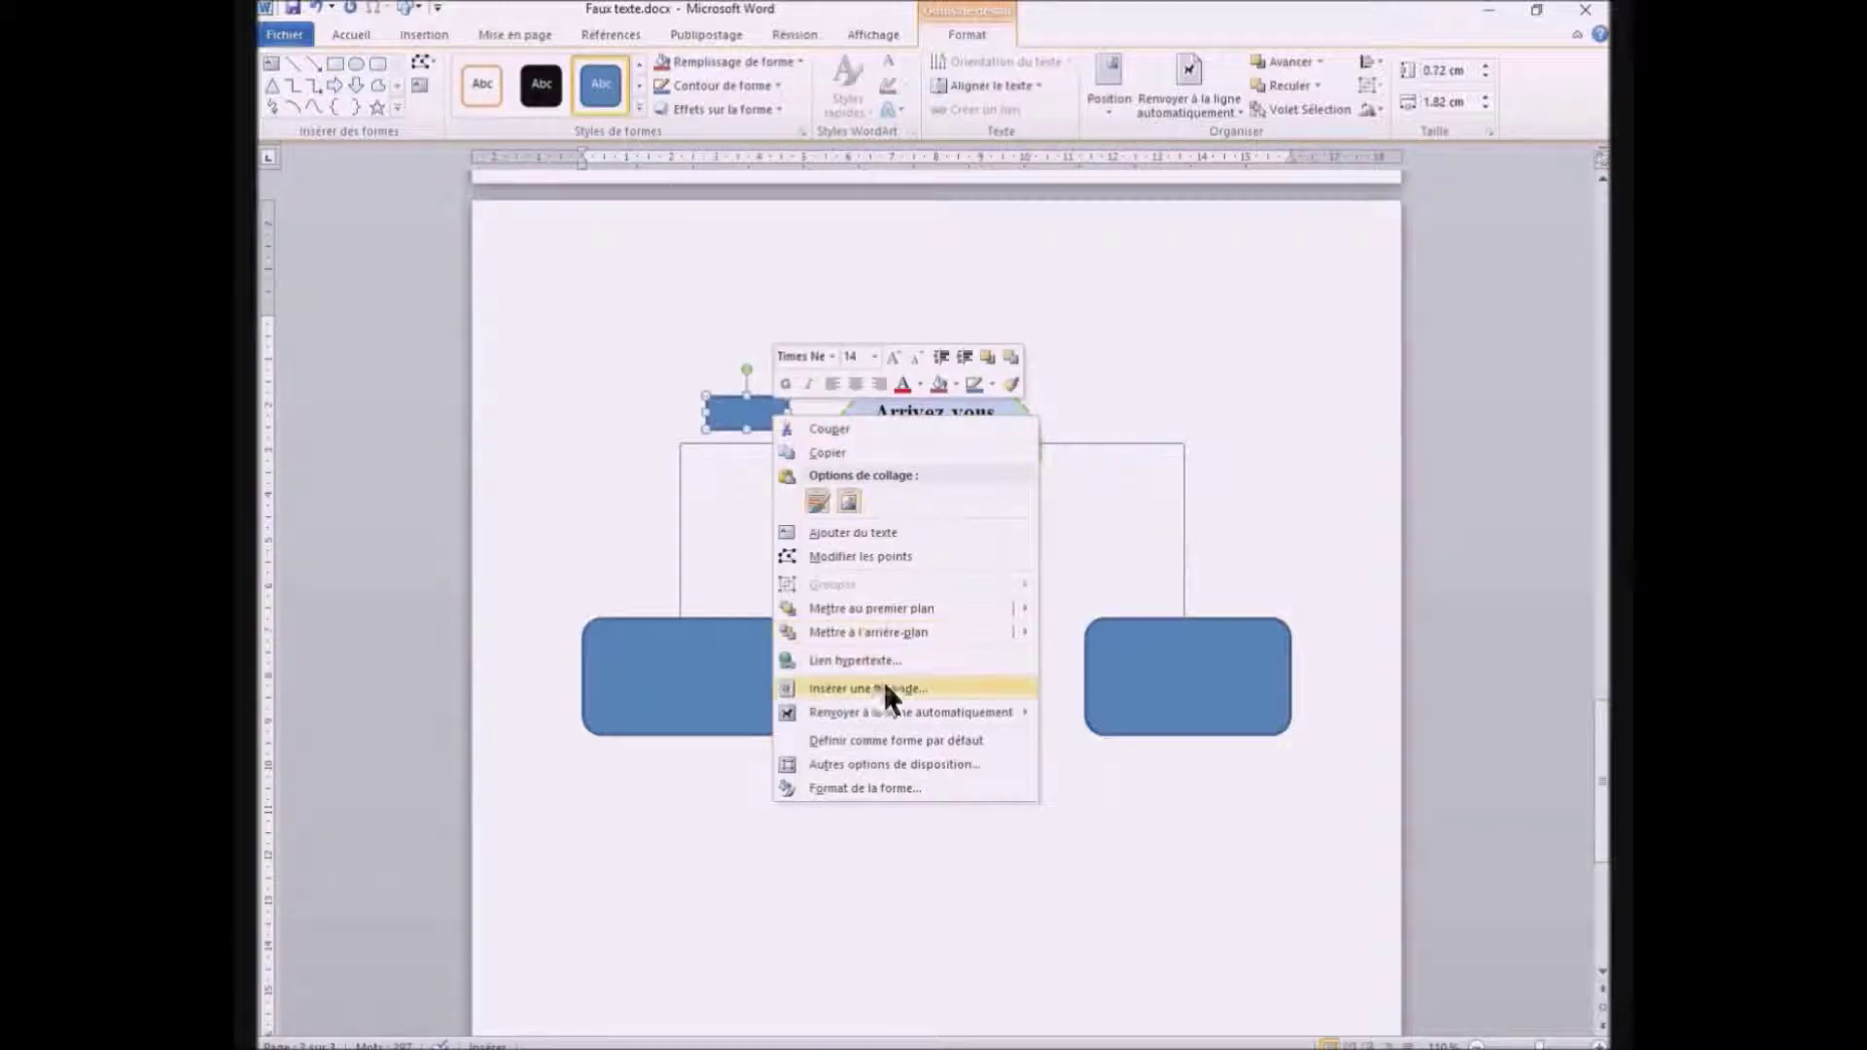
click(817, 452)
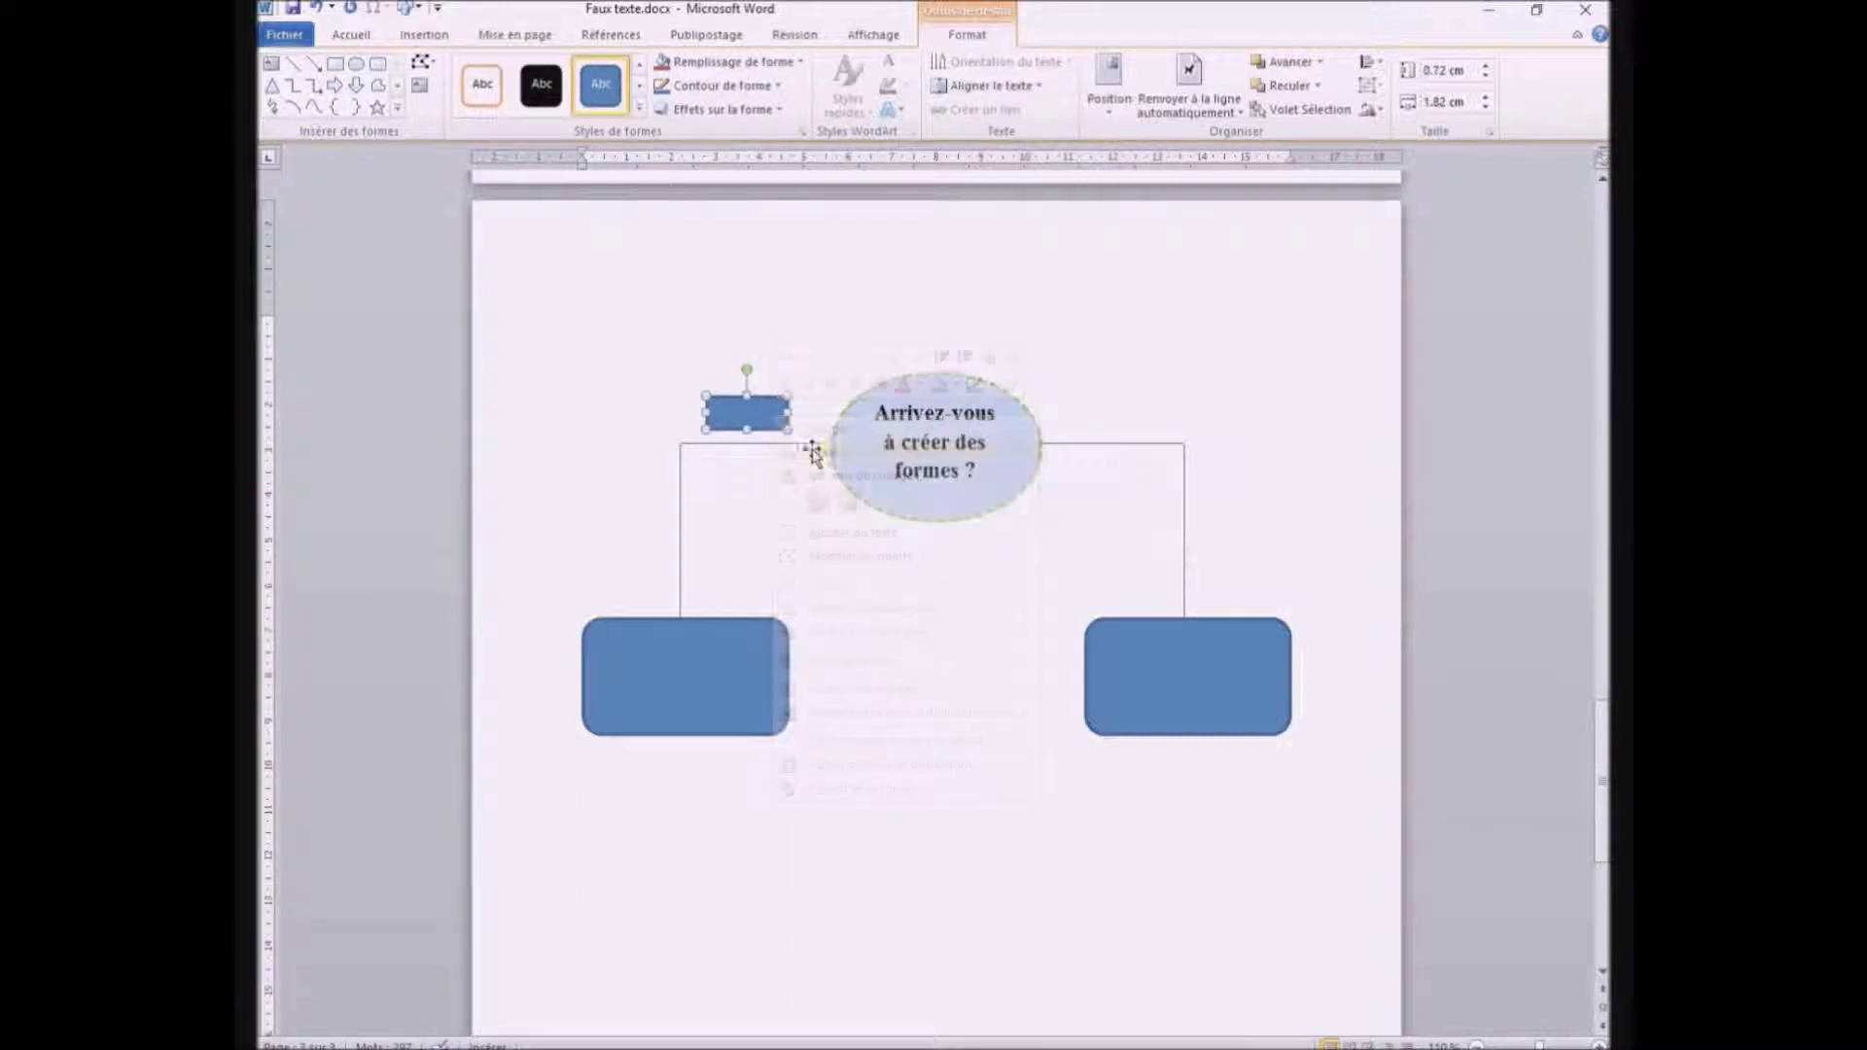
right_click(848, 347)
click(895, 431)
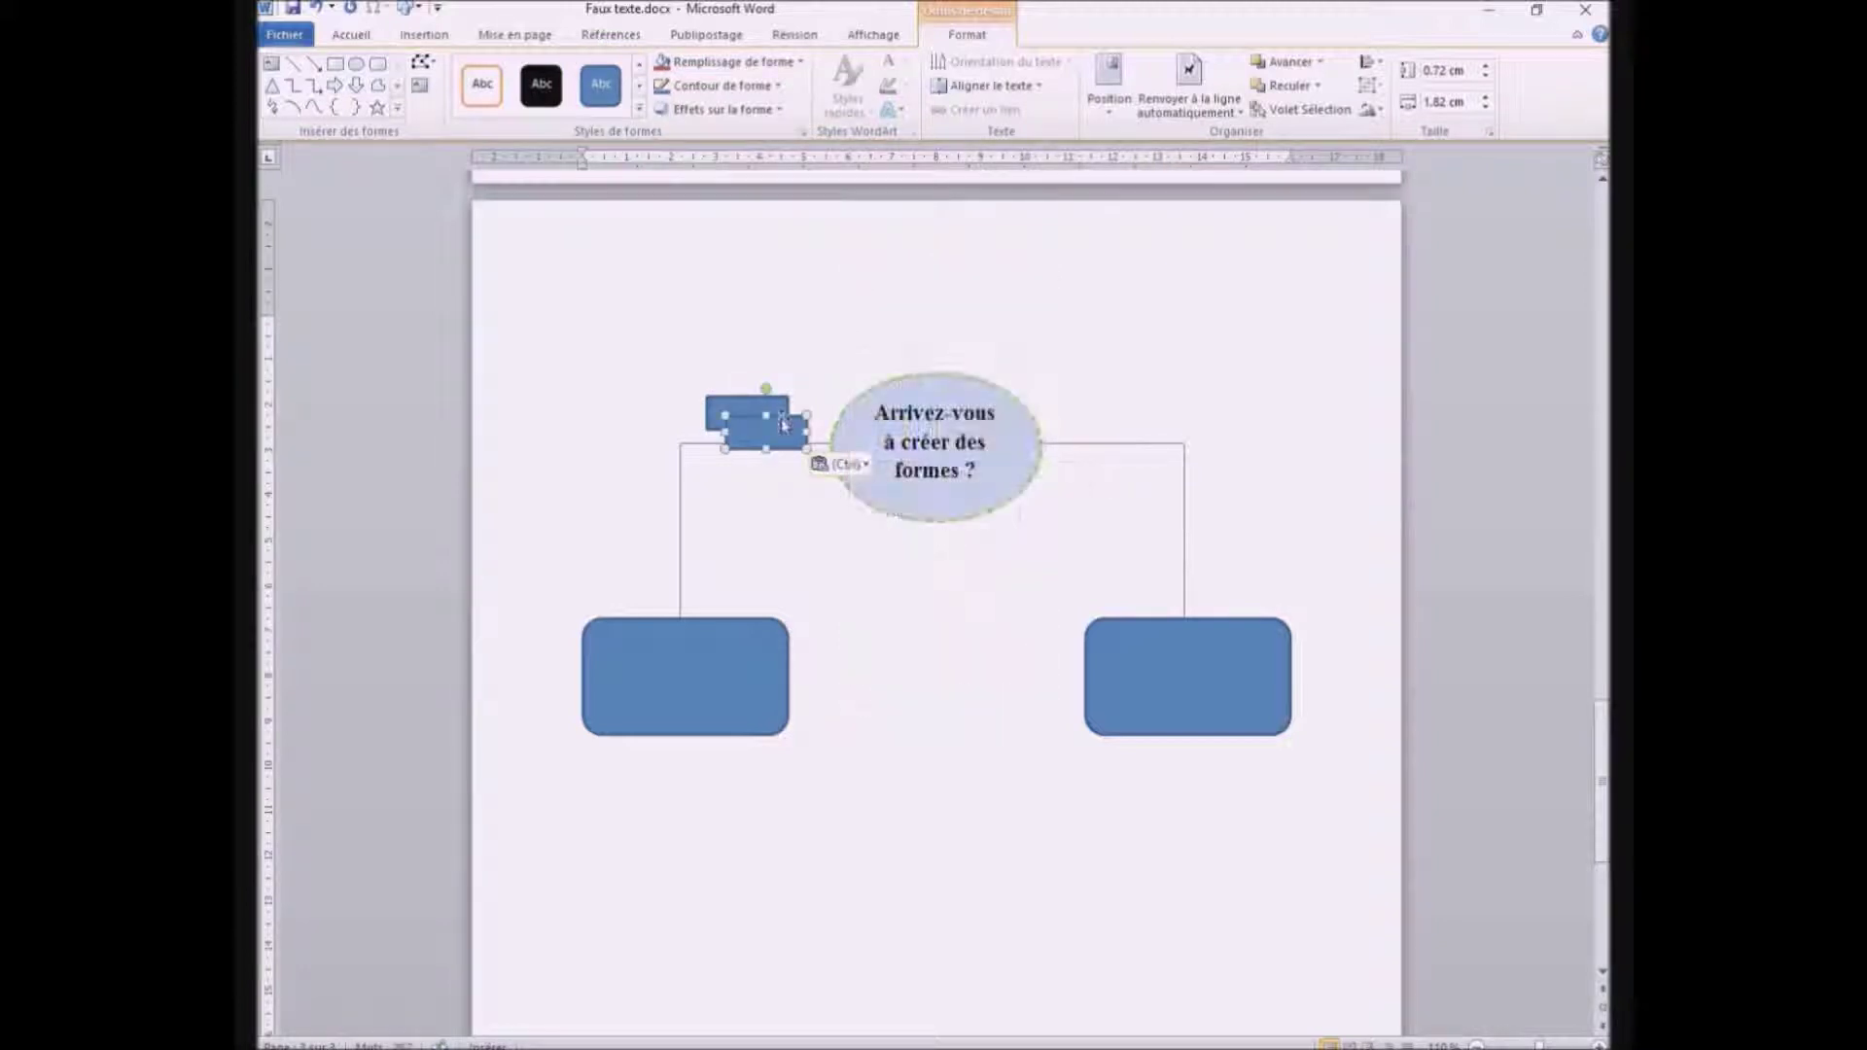
Move the pasted small rectangle above the right connector, and check the left small rectangle's absolute vertical position in its layout settings
drag(781, 420, 1125, 406)
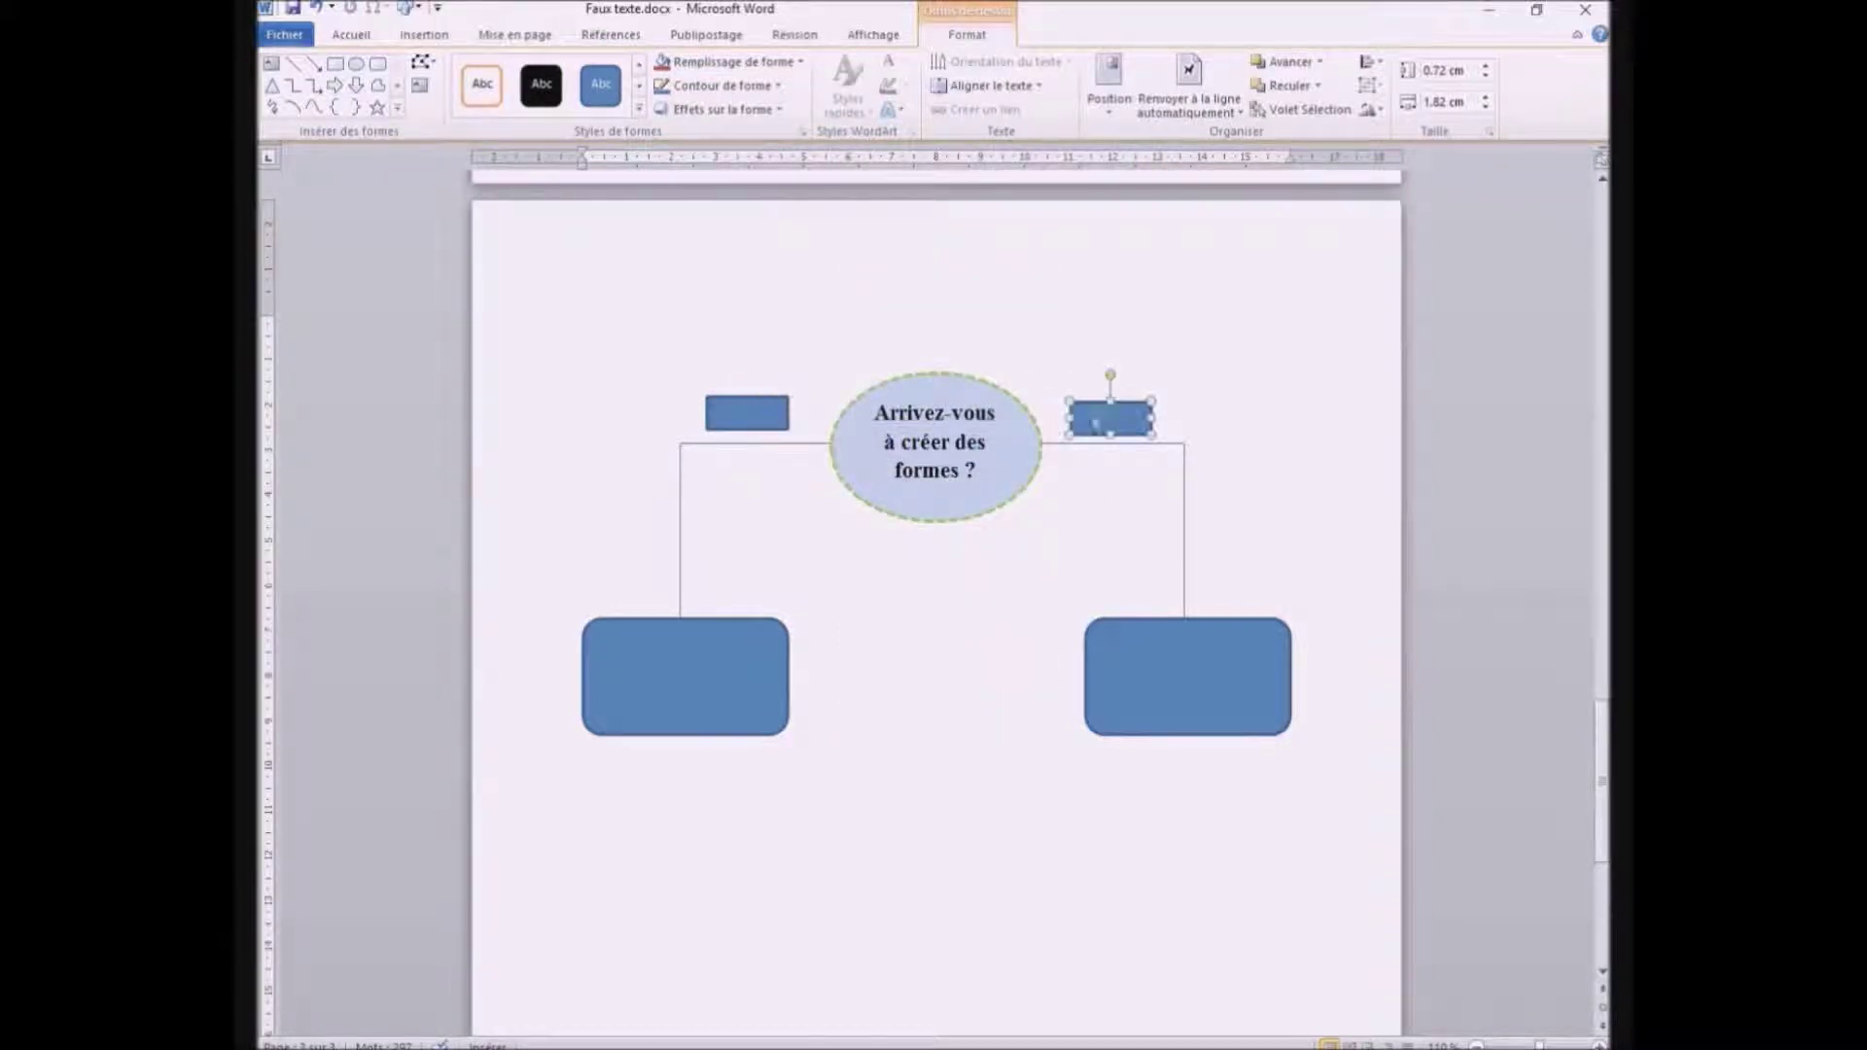
click(746, 416)
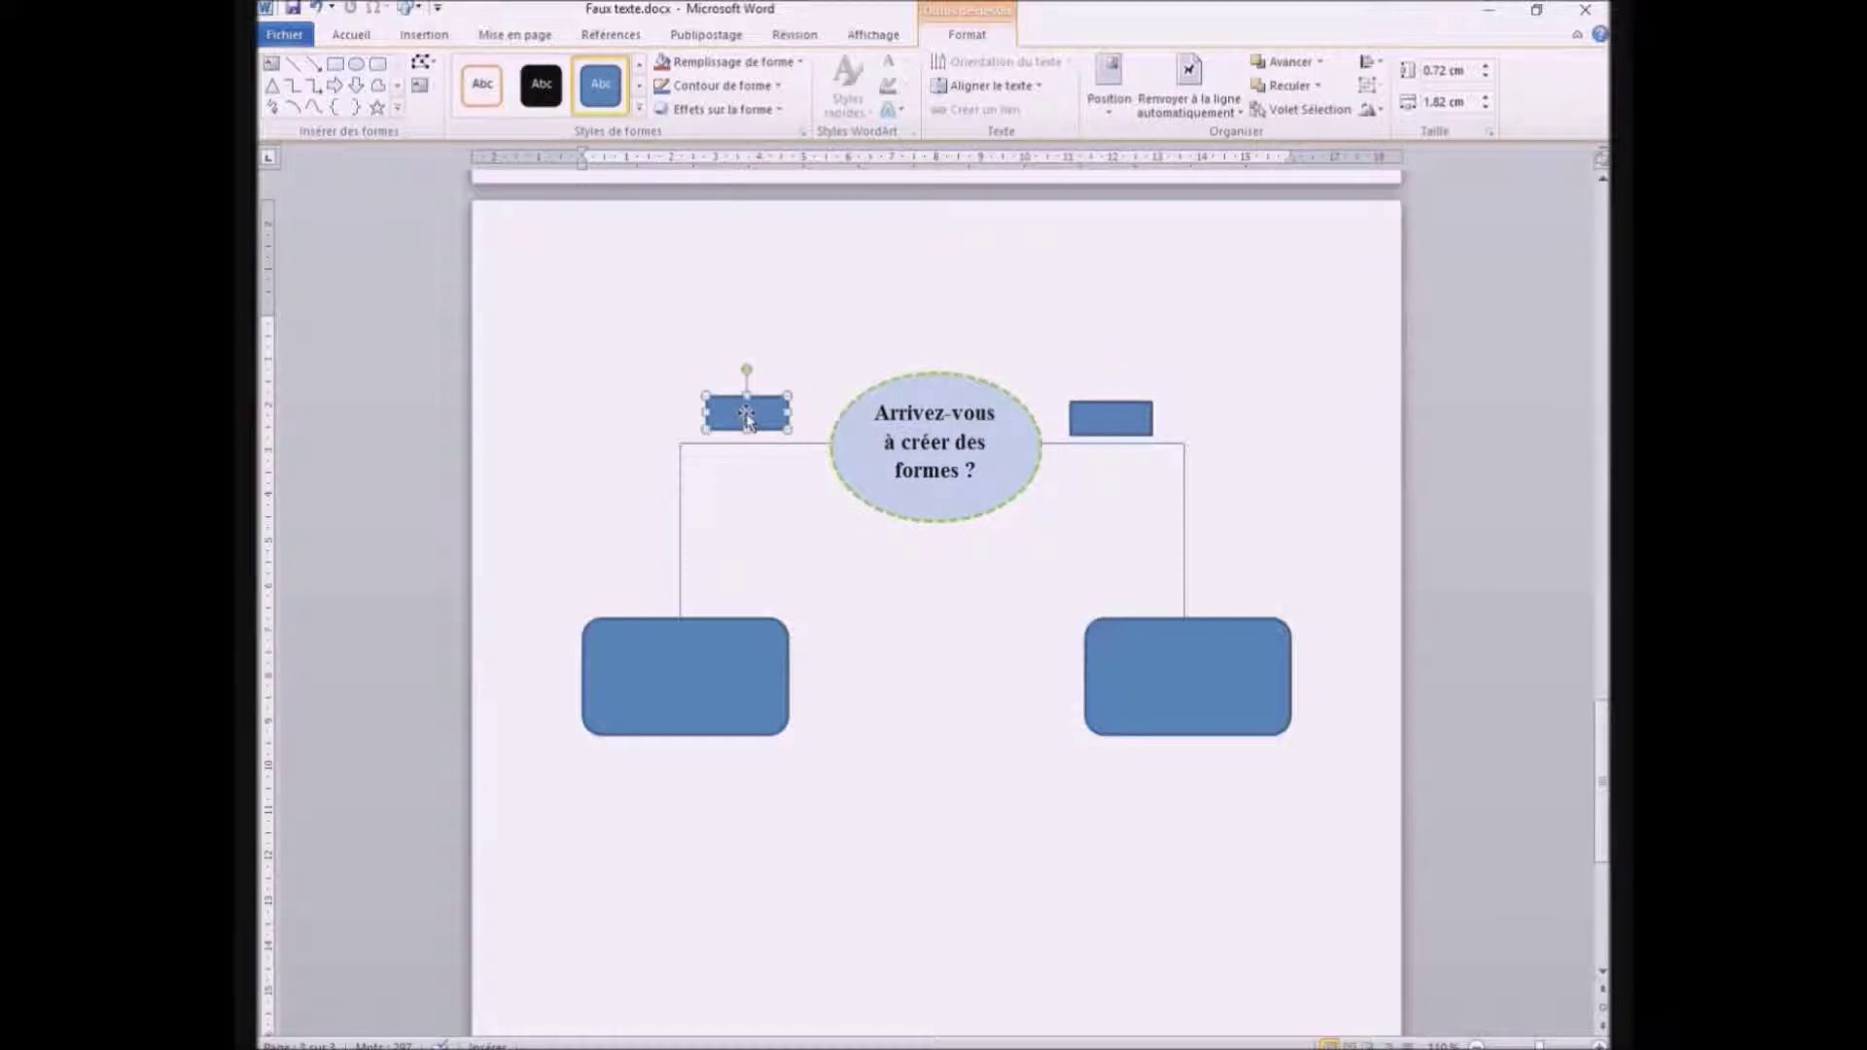
right_click(749, 420)
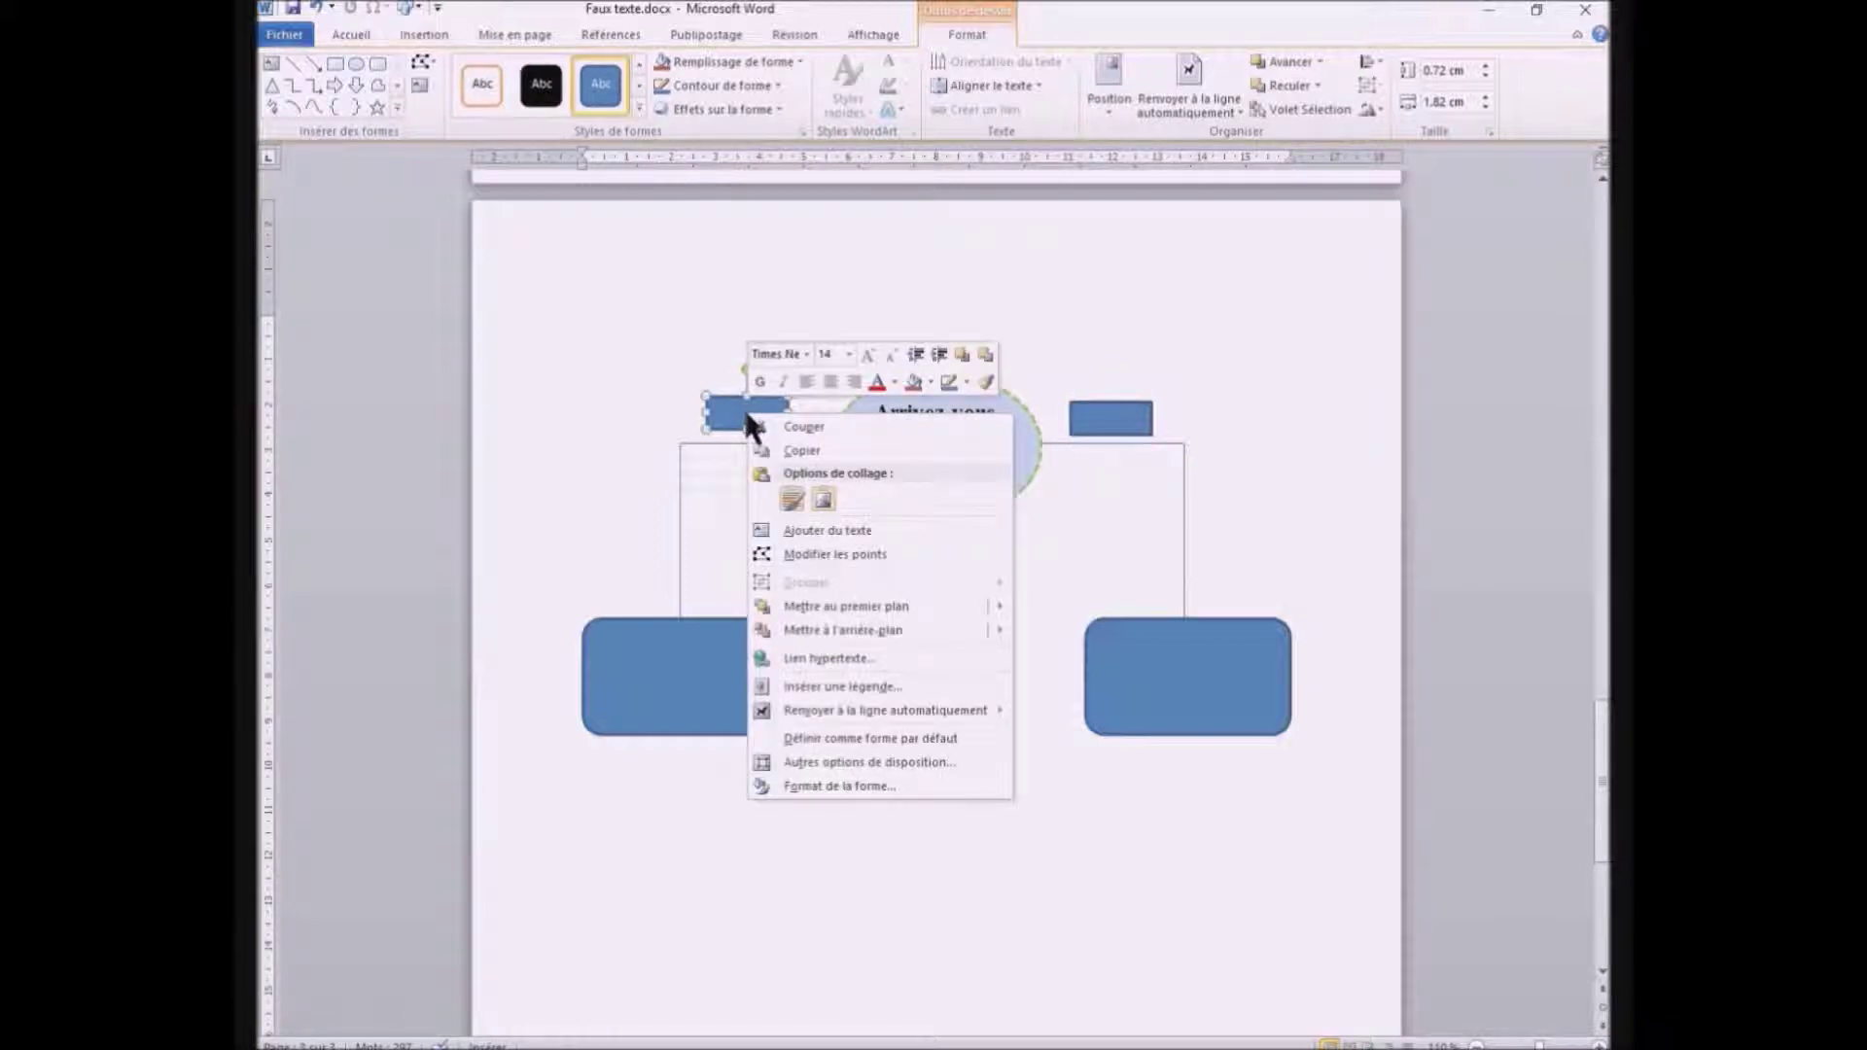
click(833, 760)
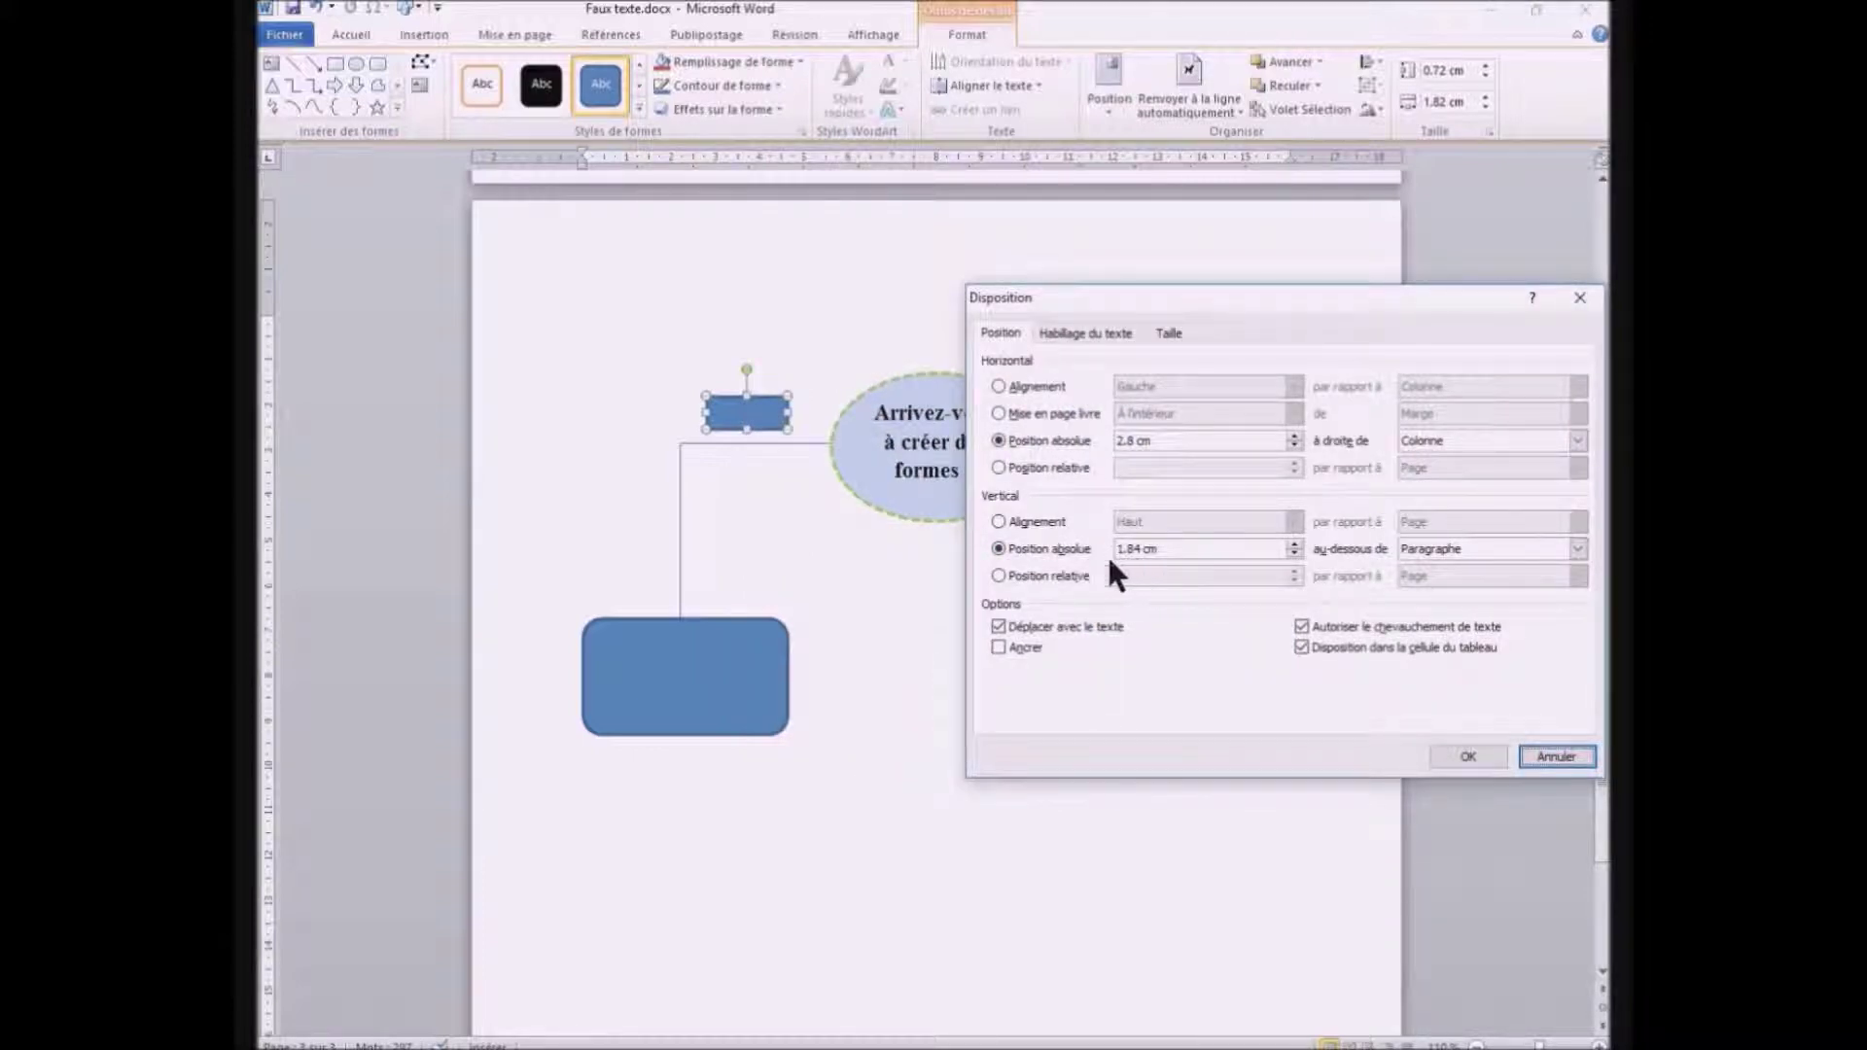
click(1554, 755)
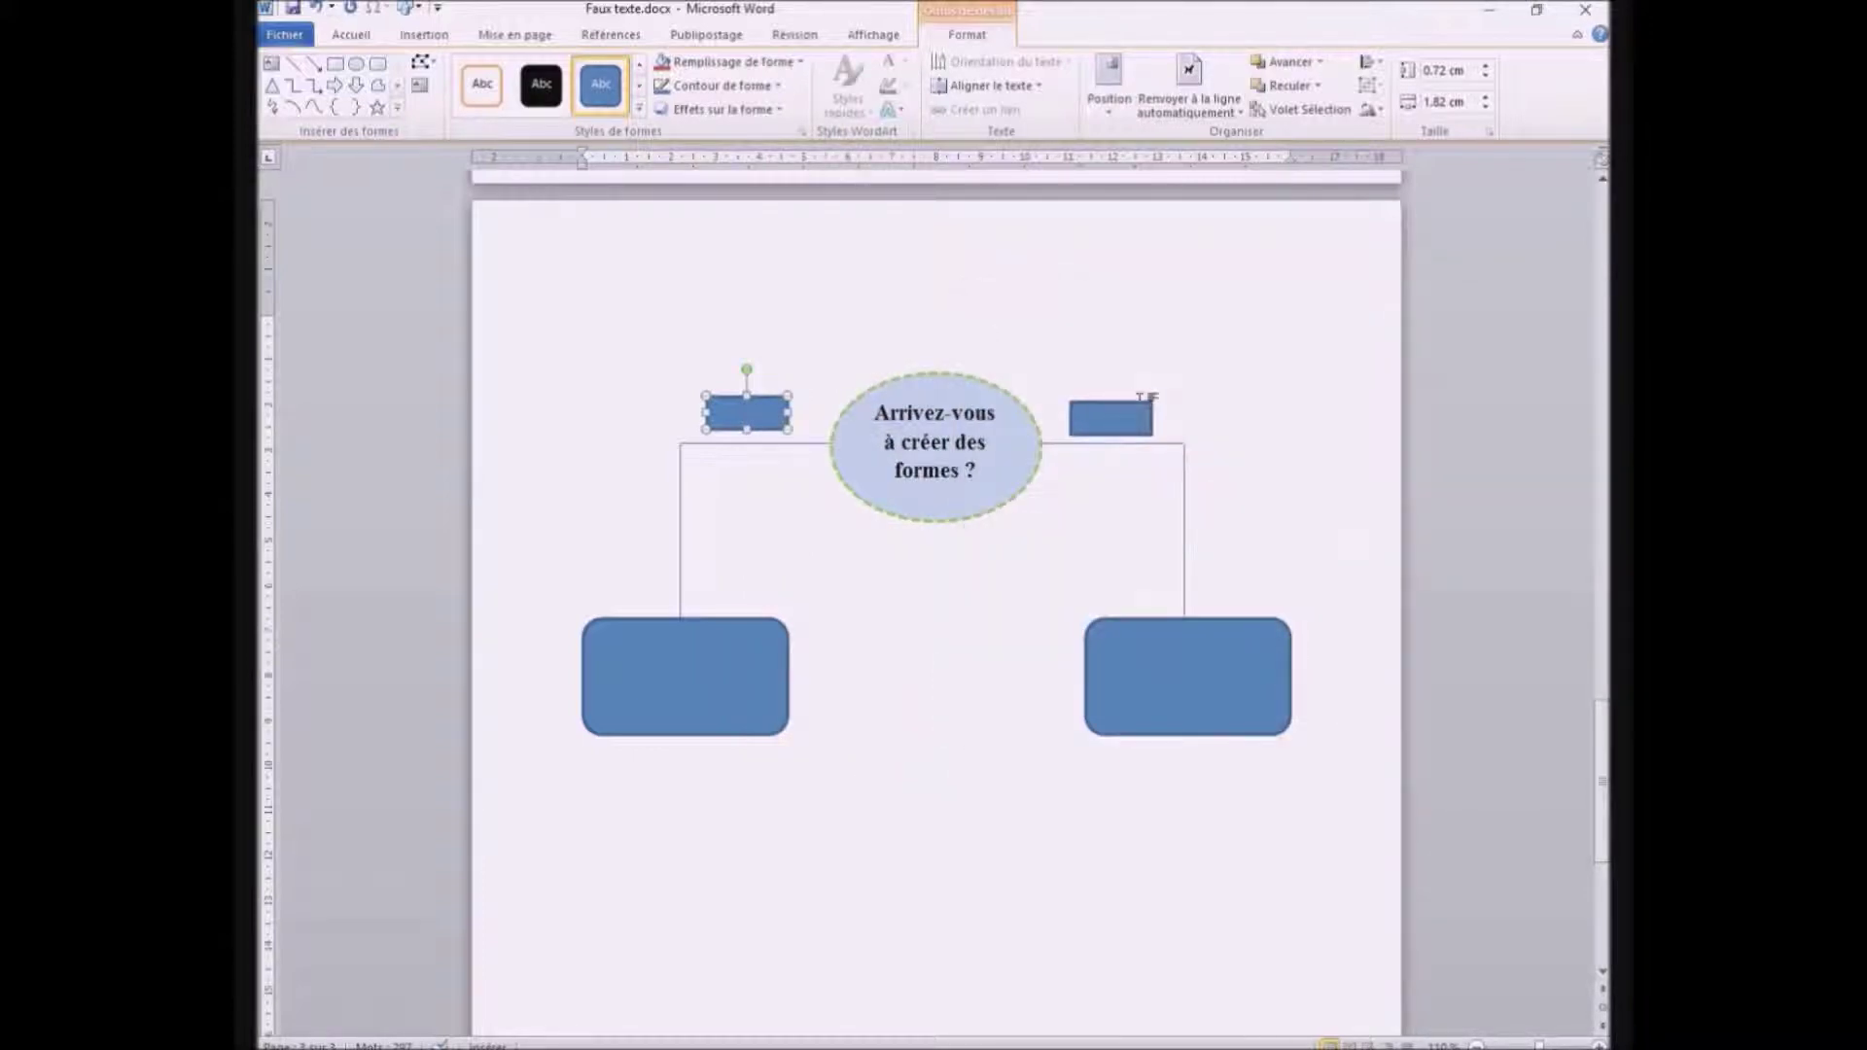
Set the right small rectangle's absolute vertical position to 1.84 cm below the paragraph and apply the layout
click(1120, 423)
right_click(1118, 428)
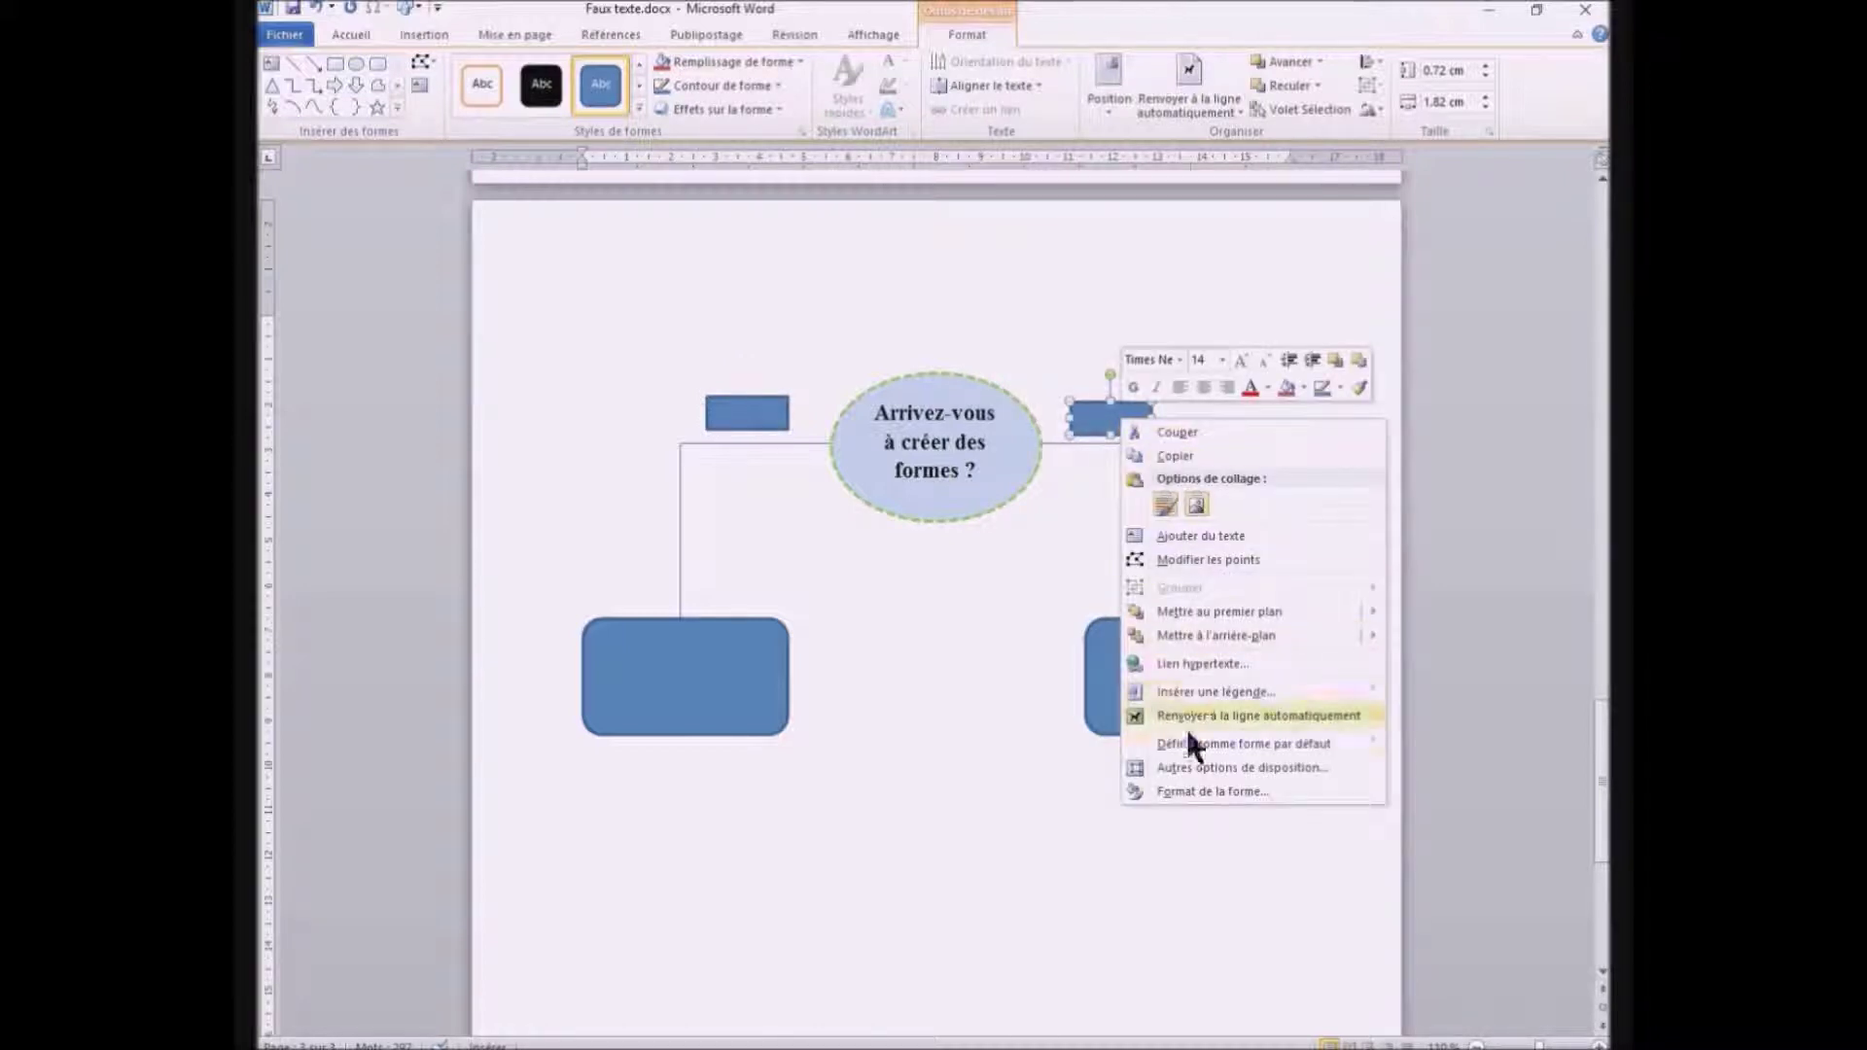
click(1184, 770)
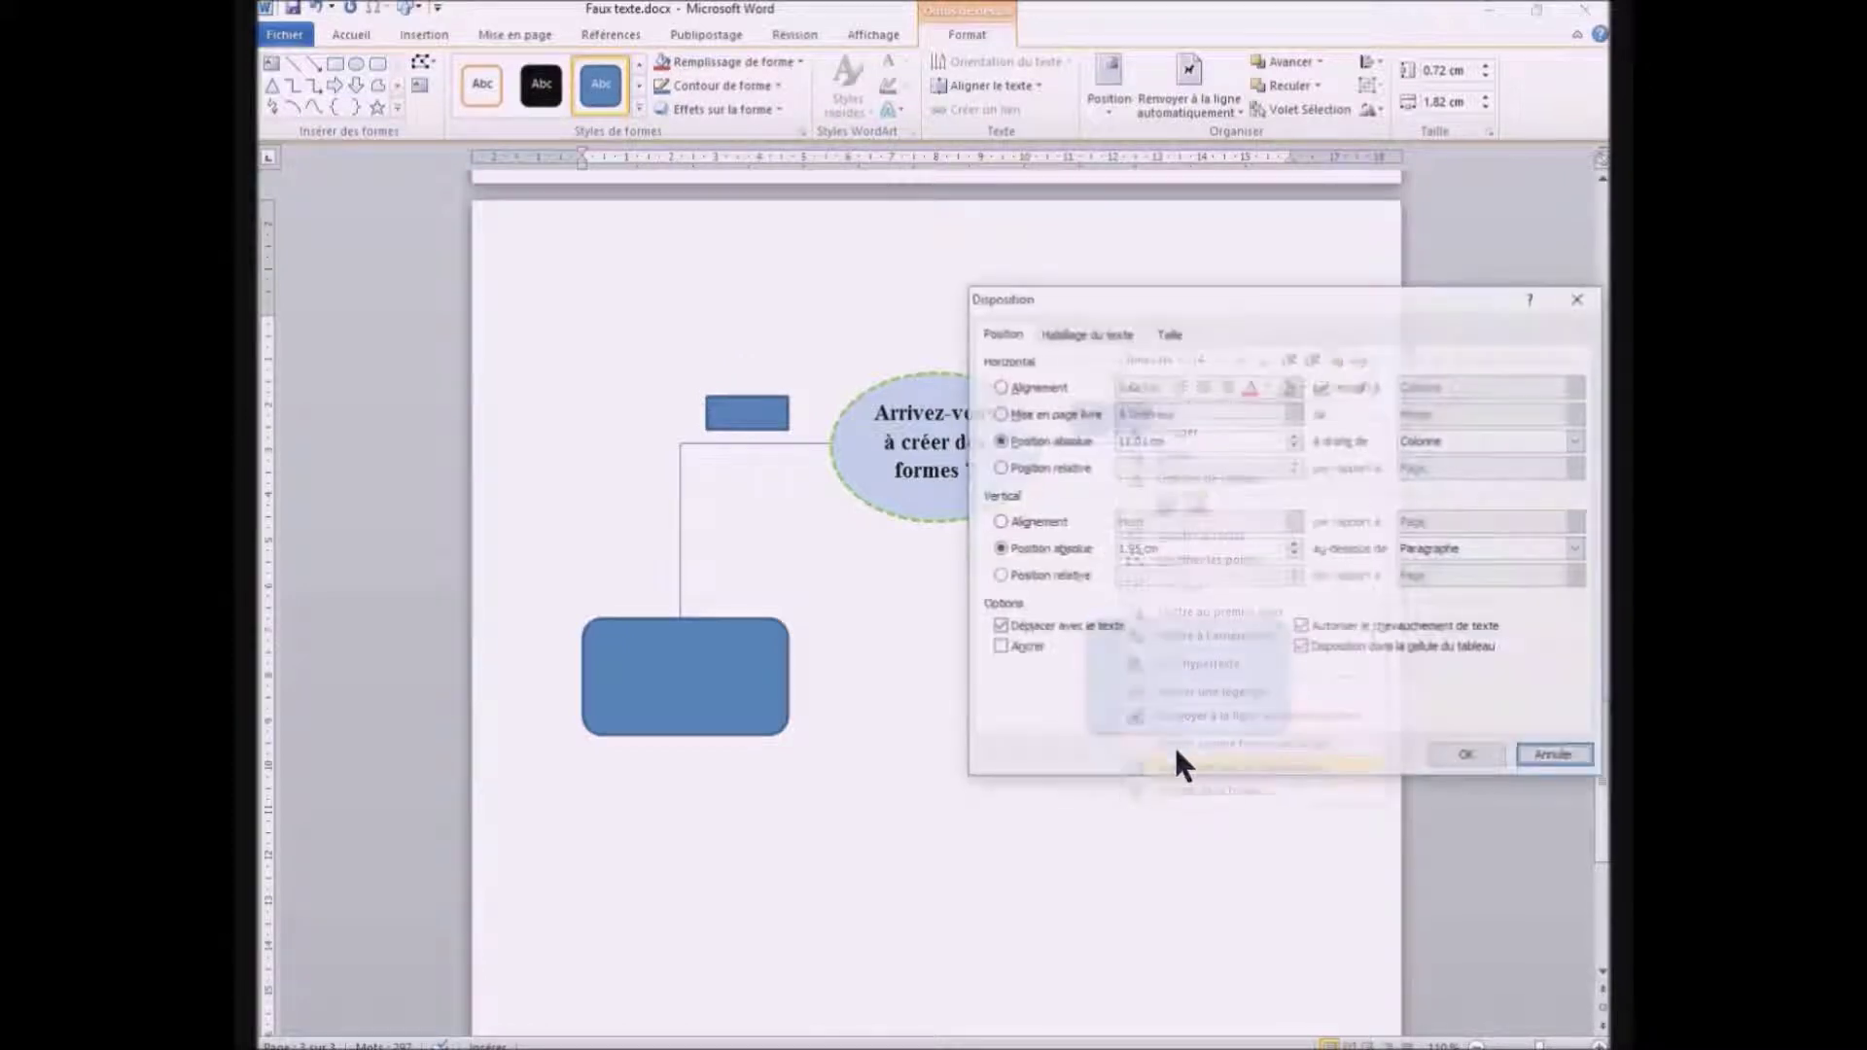
click(1136, 547)
key(BackSpace)
key(BackSpace)
text(84)
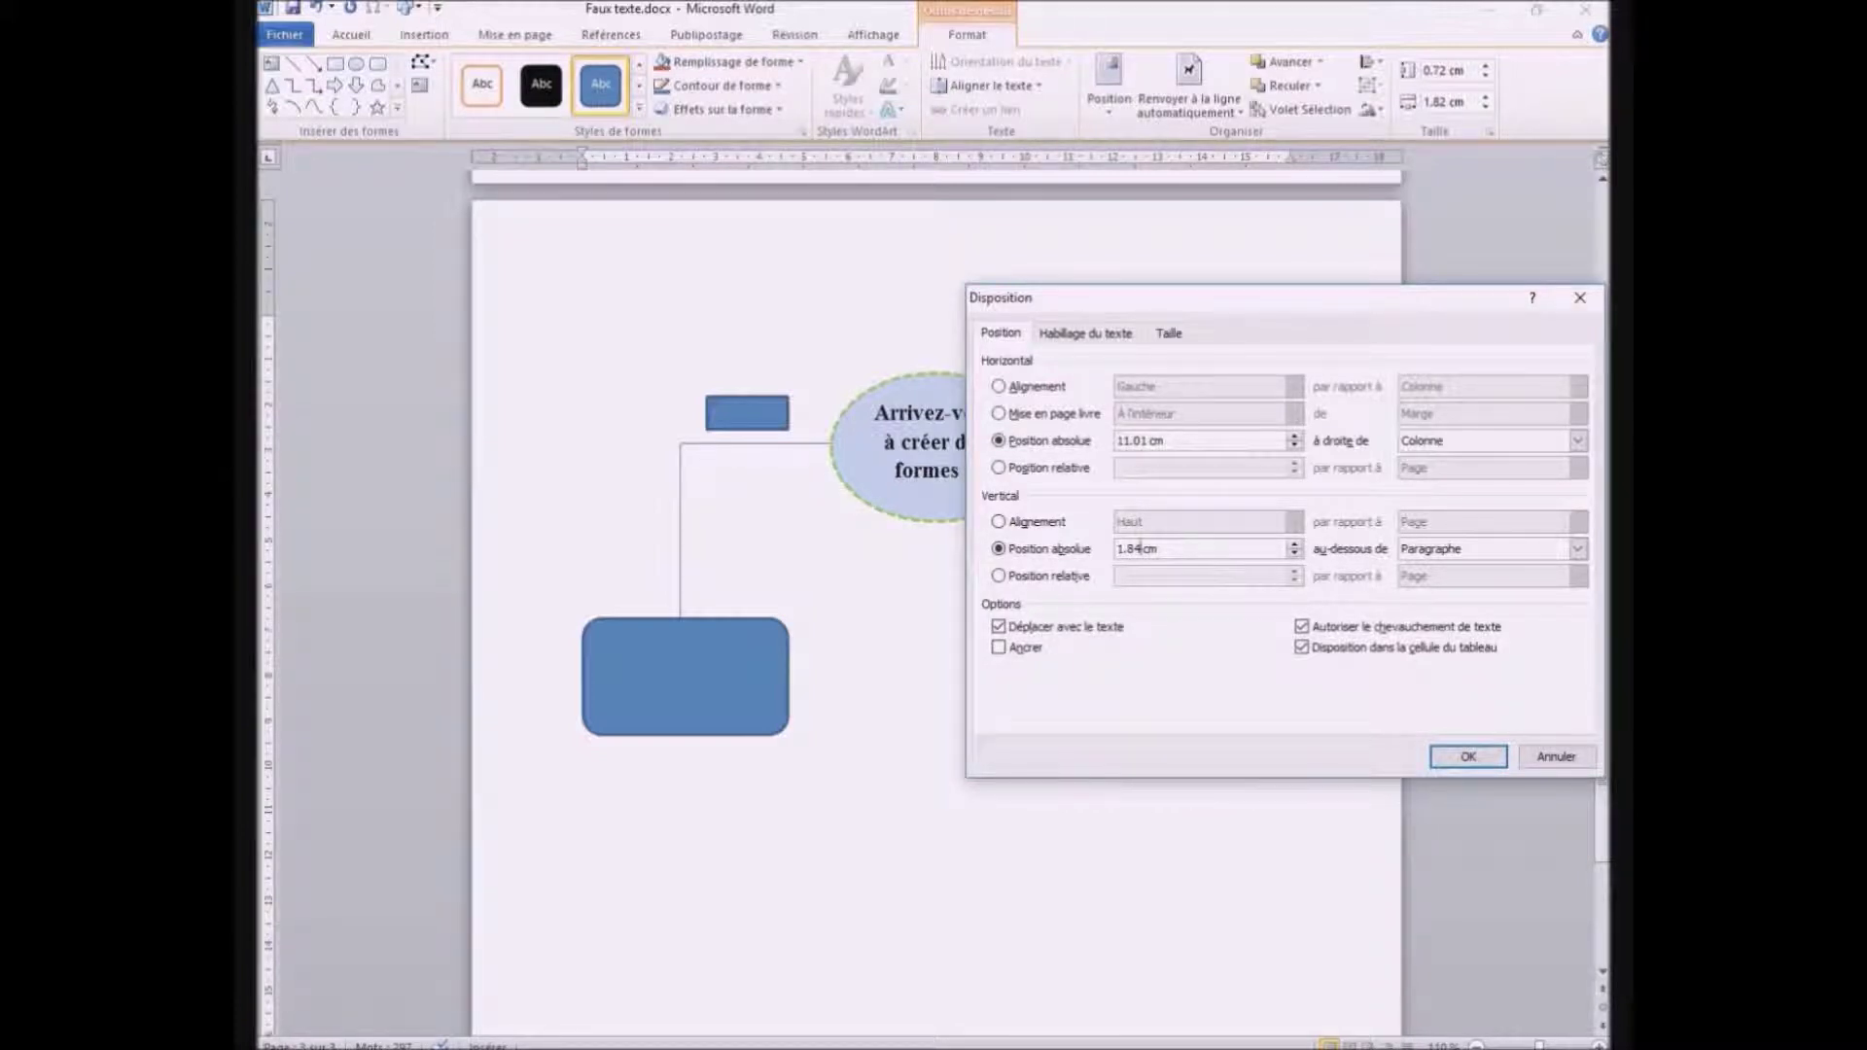
key(Return)
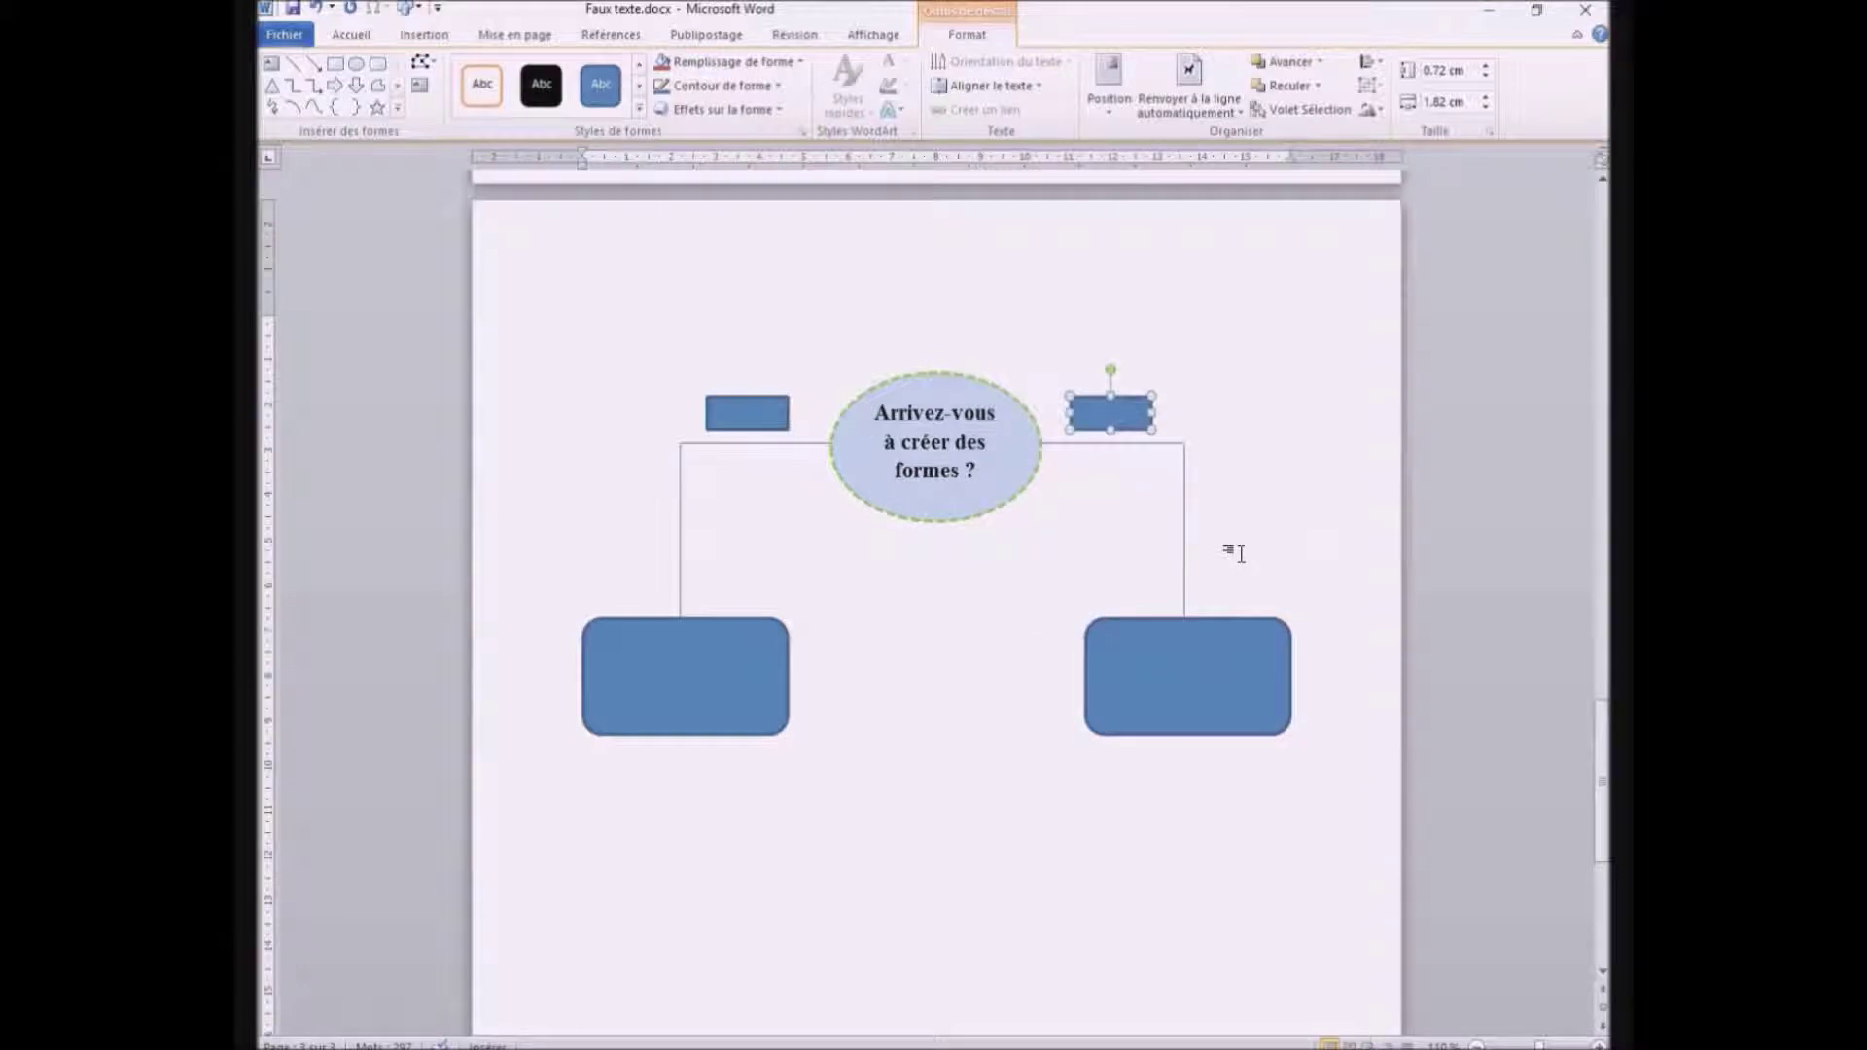